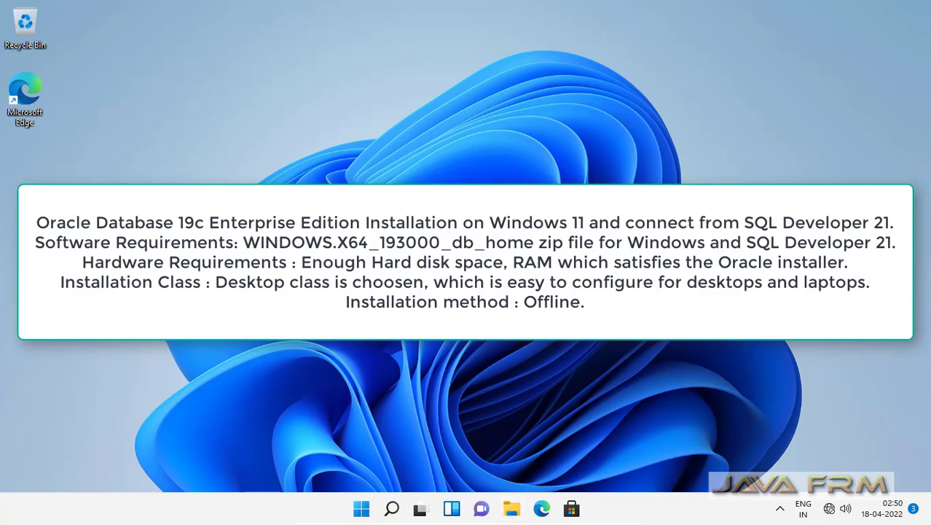
Open This PC in File Explorer and bring up its Properties (System > About) page.
key(super+e)
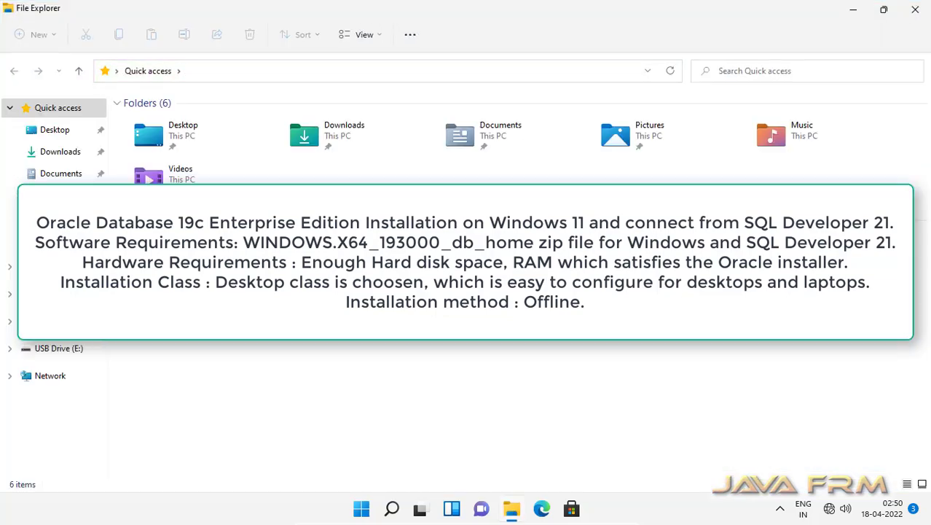
click(48, 296)
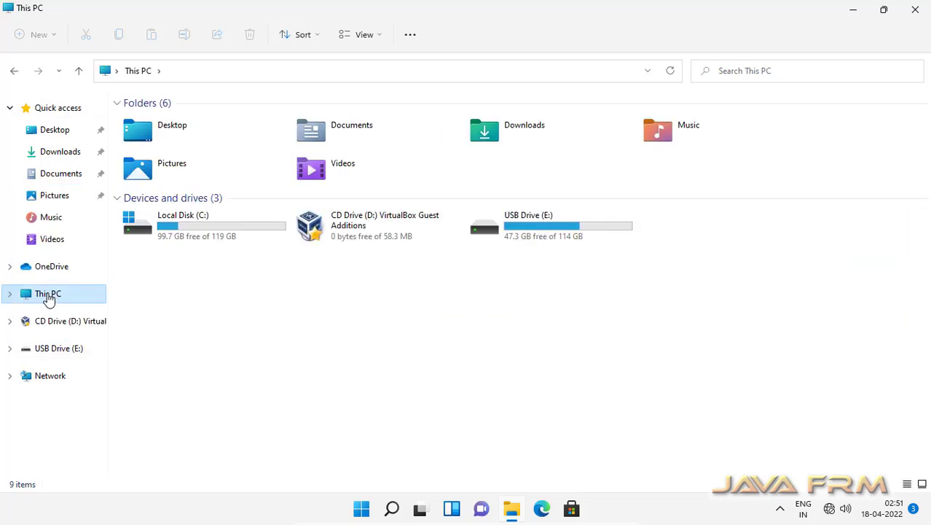
right_click(48, 299)
click(83, 433)
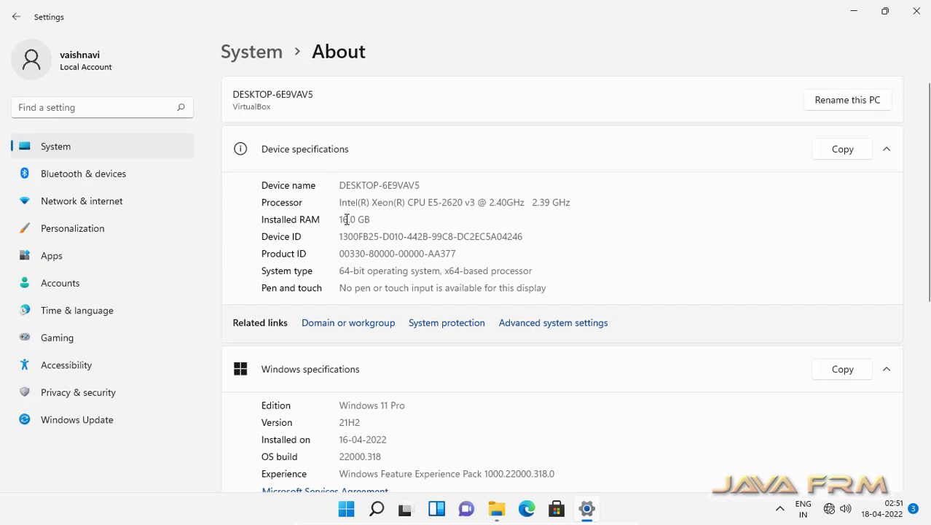
Highlight the 16.0 GB installed RAM and Windows 11 Pro edition, then close Settings.
drag(365, 220, 329, 220)
drag(339, 405, 412, 405)
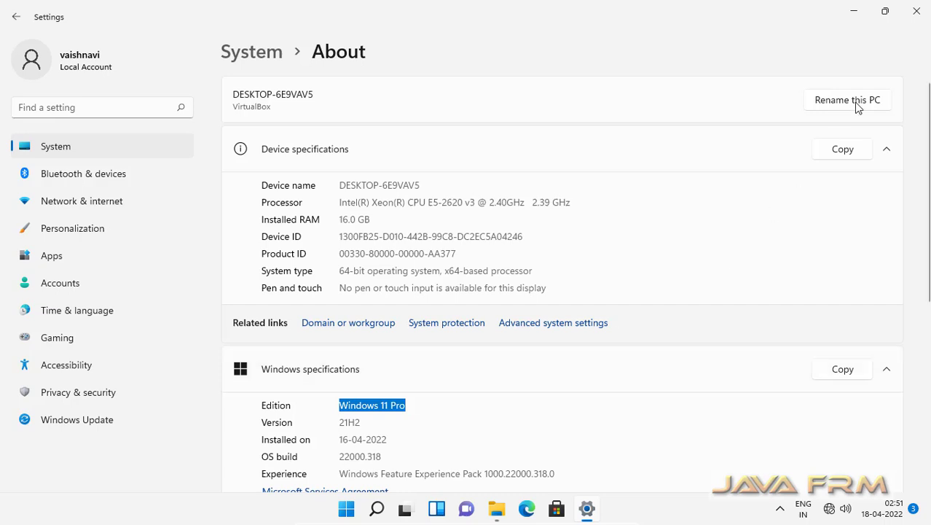
click(916, 12)
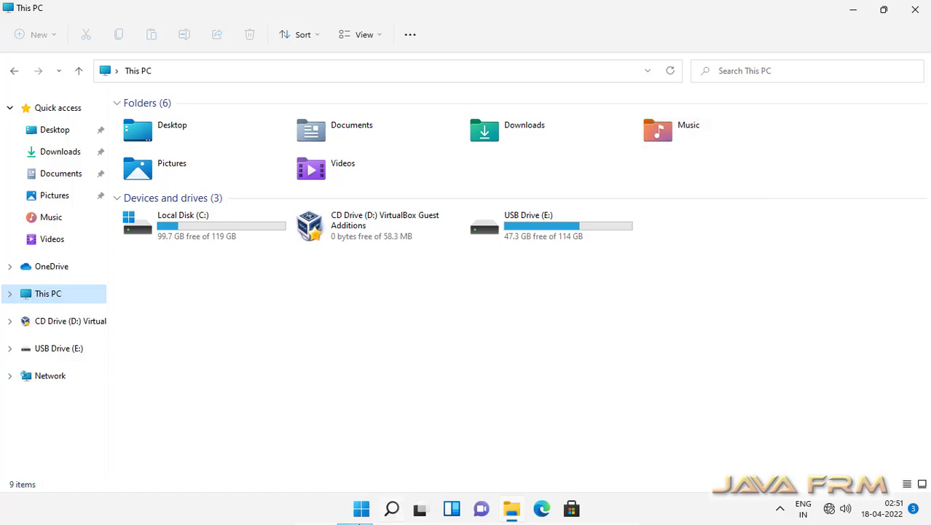
click(362, 510)
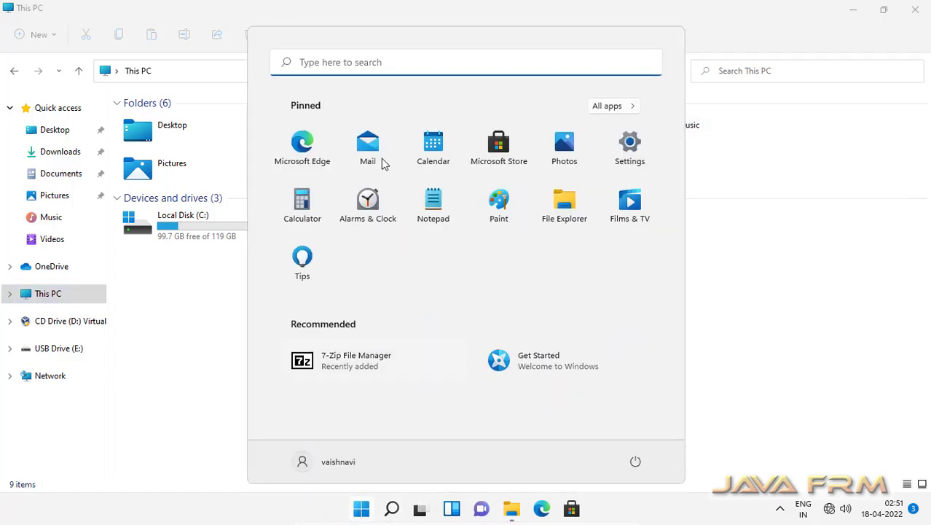
click(327, 62)
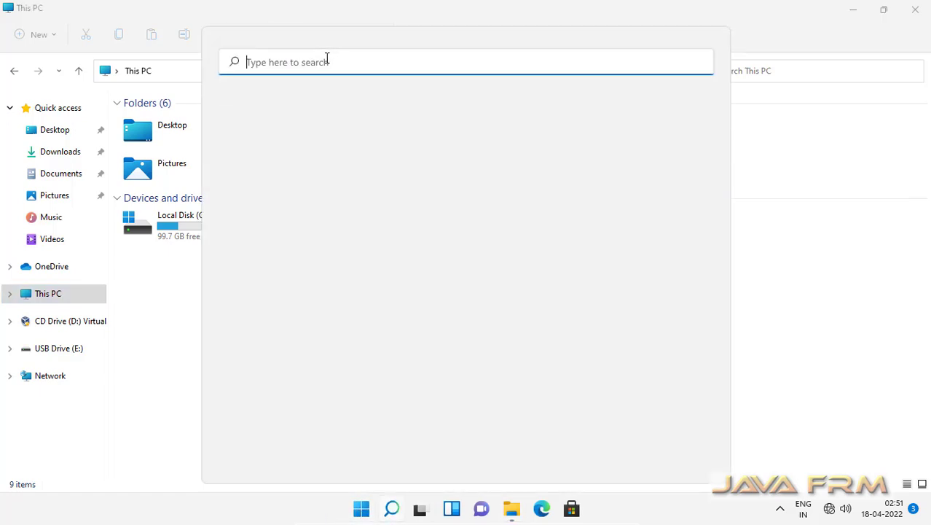
text(task Manager)
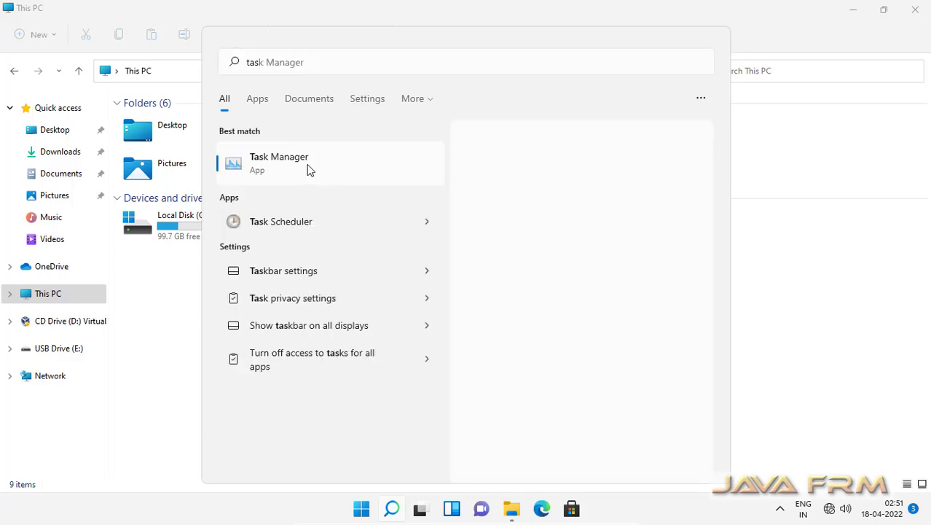
click(308, 169)
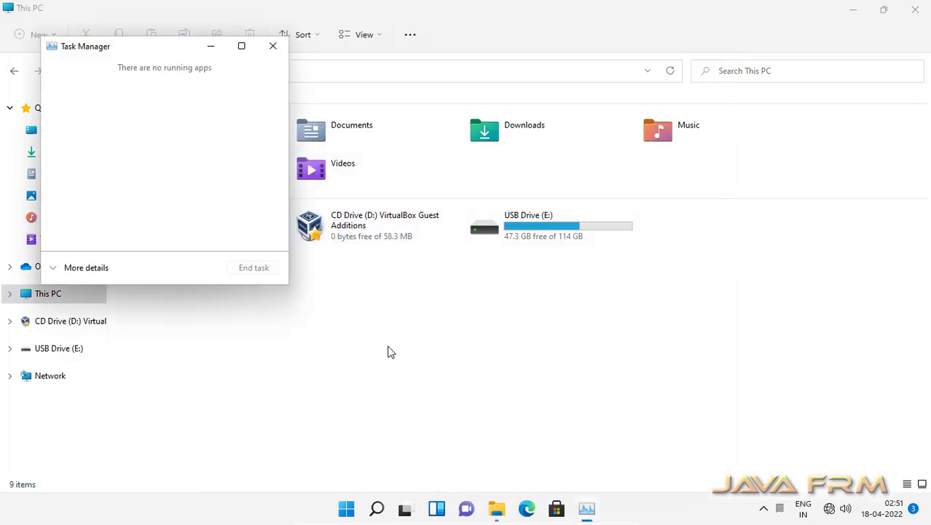
click(87, 268)
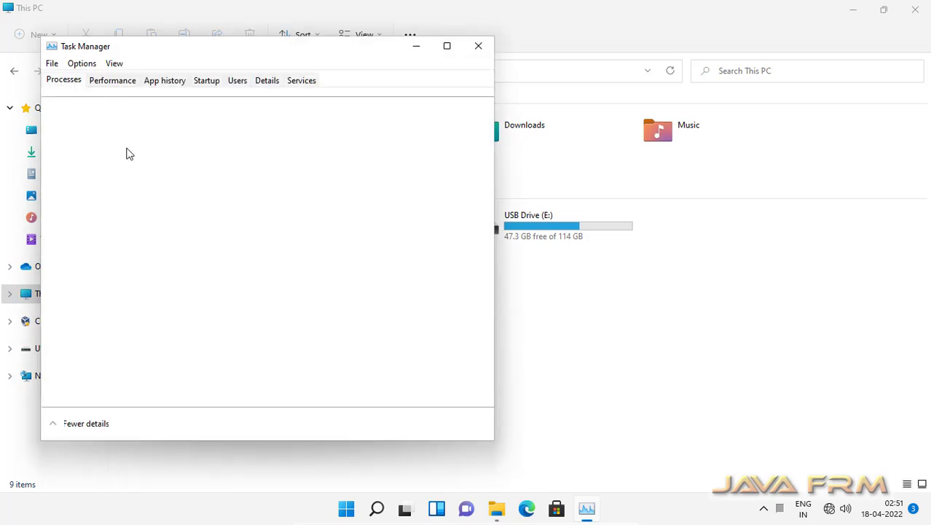
click(115, 81)
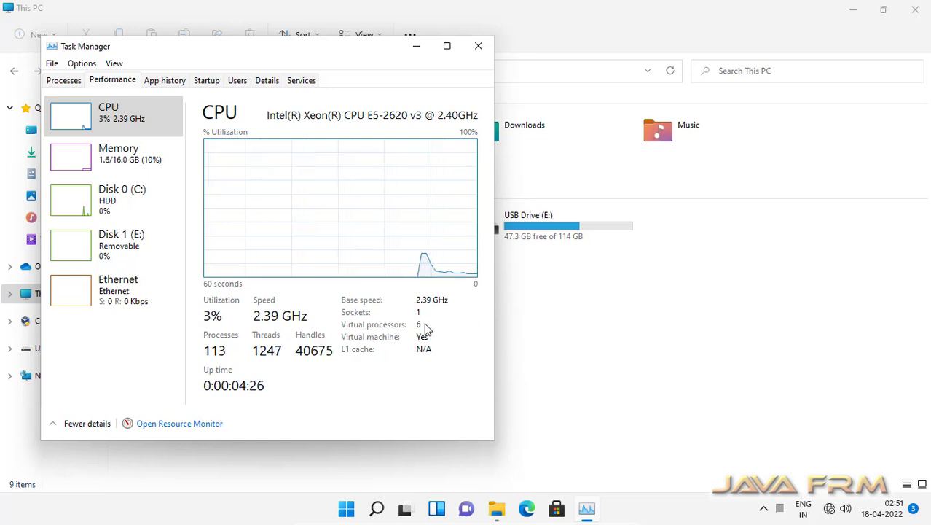
click(478, 48)
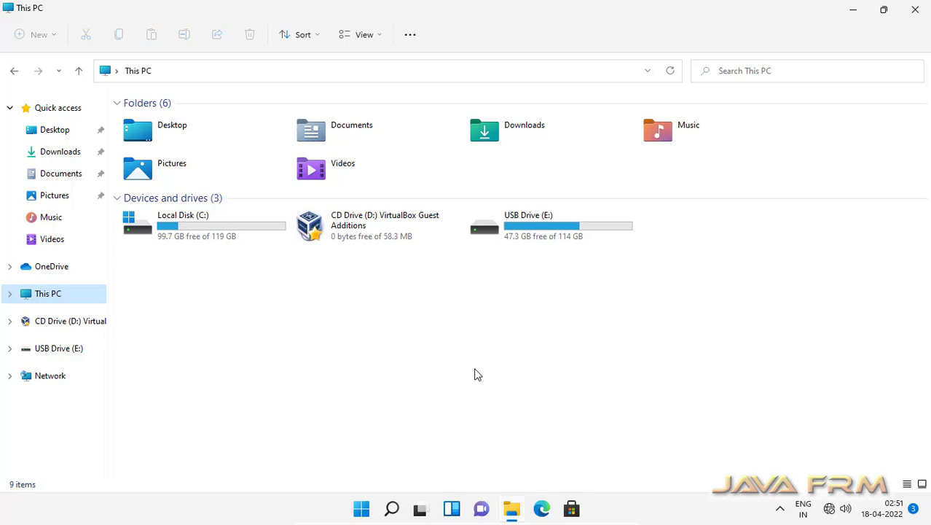
Open WINDOWS.X64_193000_db_home.zip from USB Drive (E:)\Windows11 as an archive in 7-Zip.
double_click(548, 242)
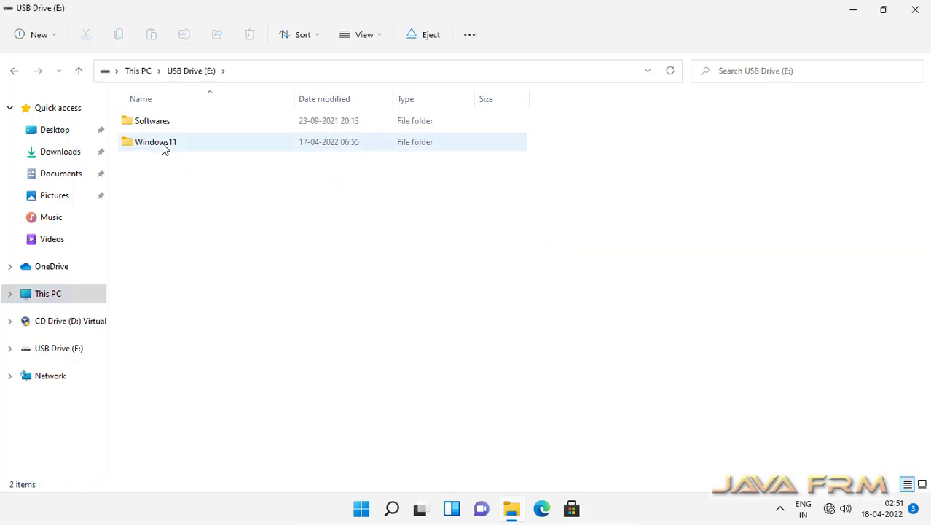
click(163, 145)
double_click(163, 145)
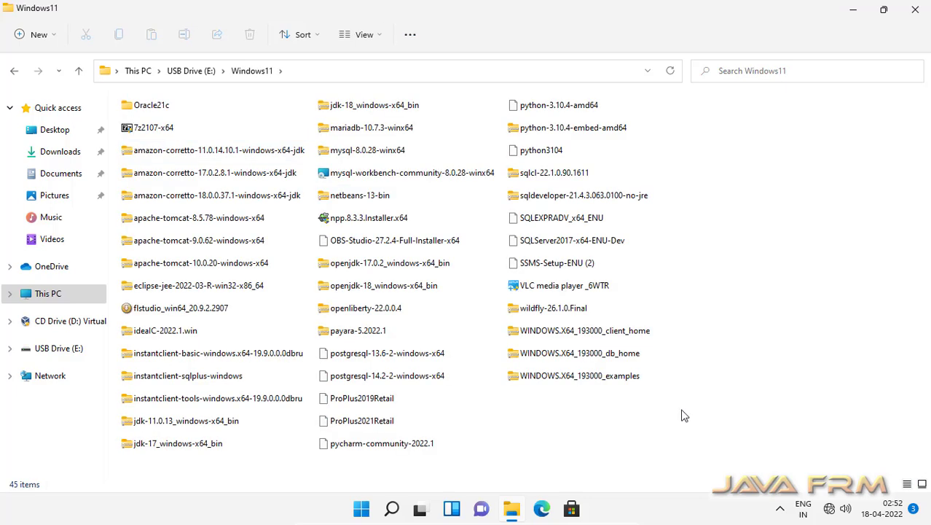
click(600, 358)
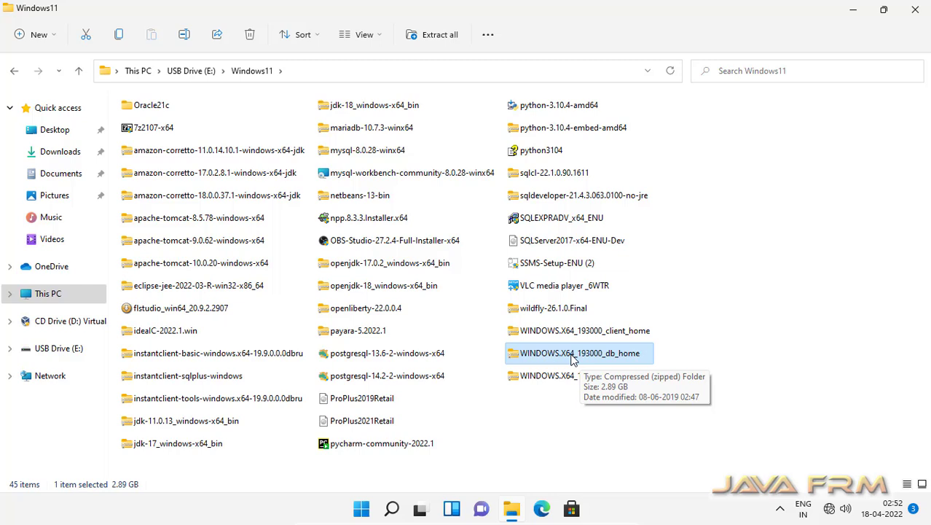
right_click(573, 359)
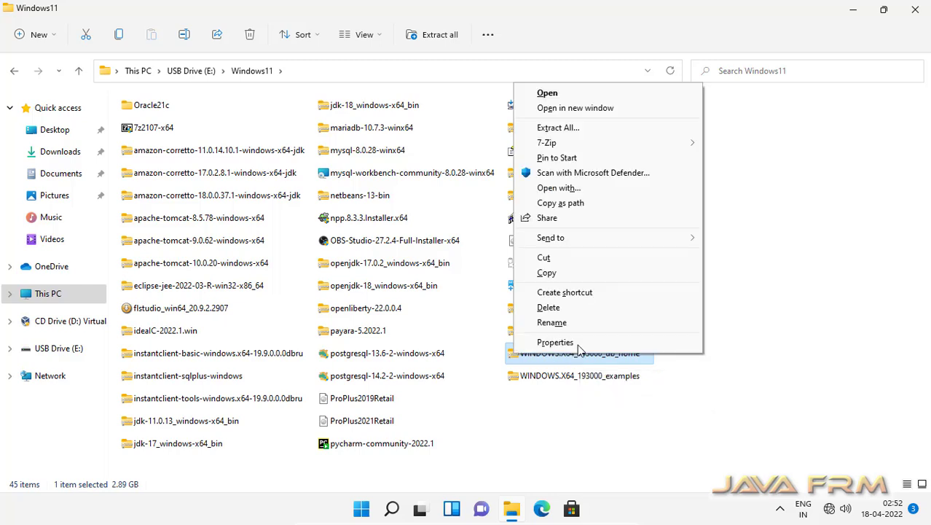
mouse_move(678, 144)
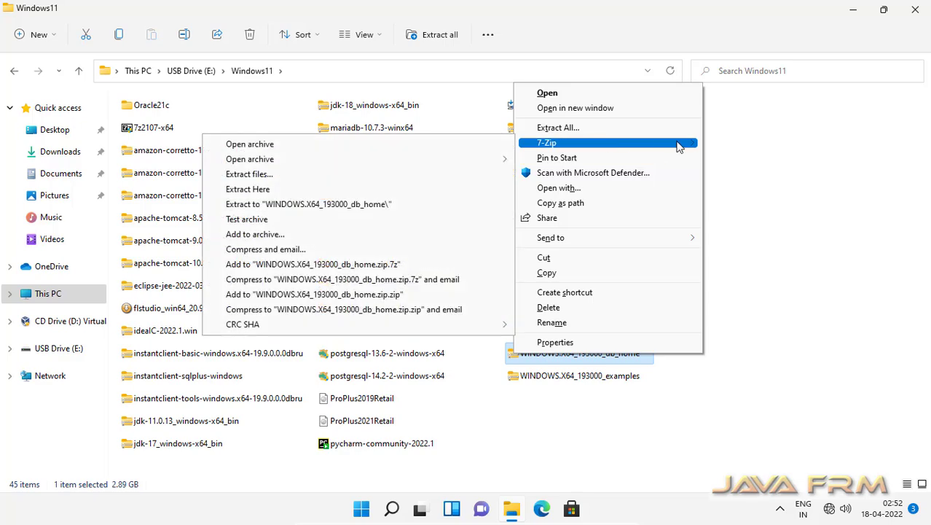
click(301, 148)
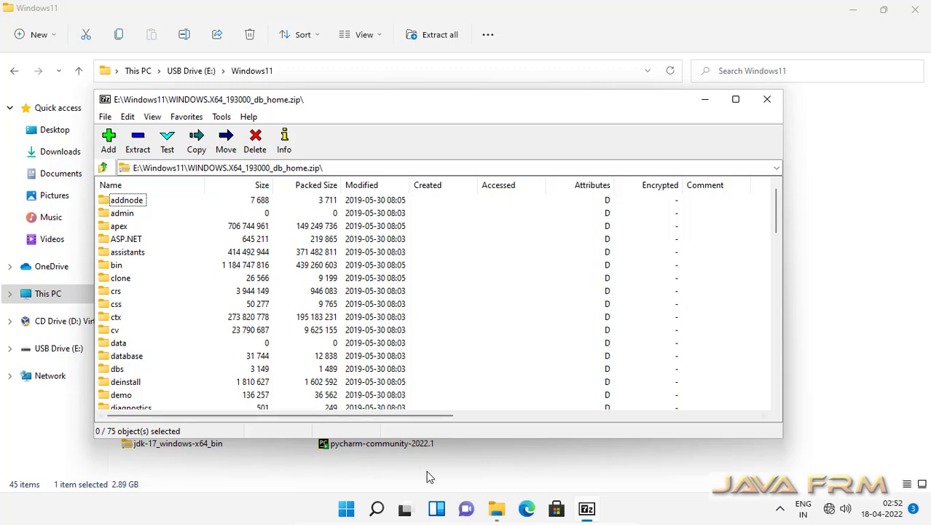
Create a new Oracle19c folder on Local Disk (C:) and bring the 7-Zip window back.
mouse_move(496, 514)
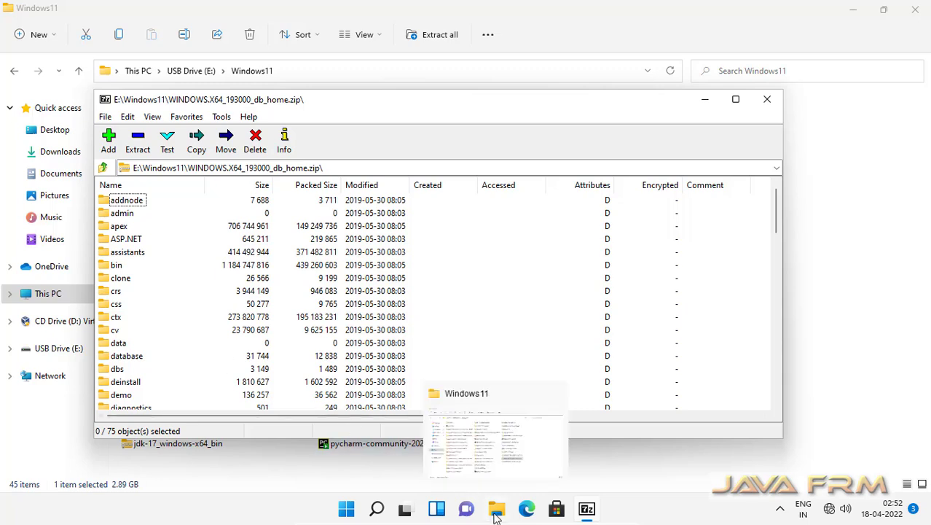
click(481, 456)
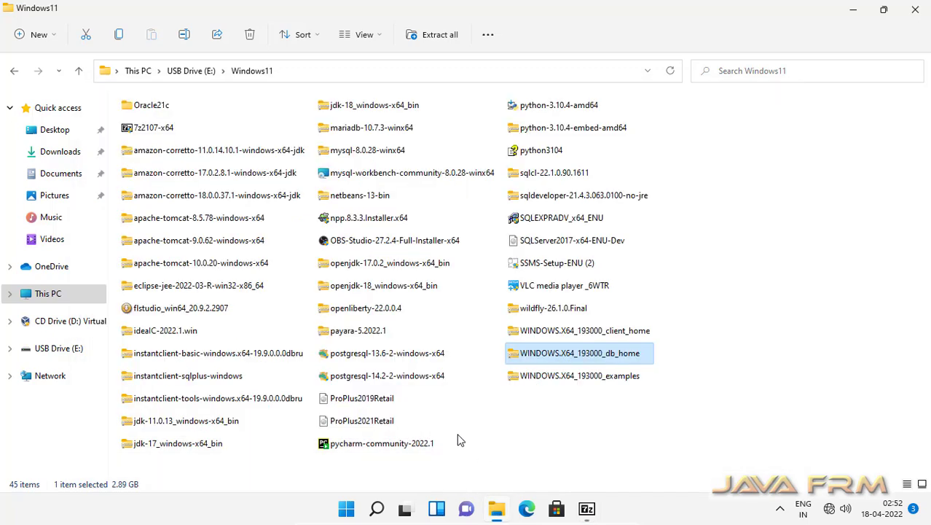
click(49, 294)
double_click(225, 232)
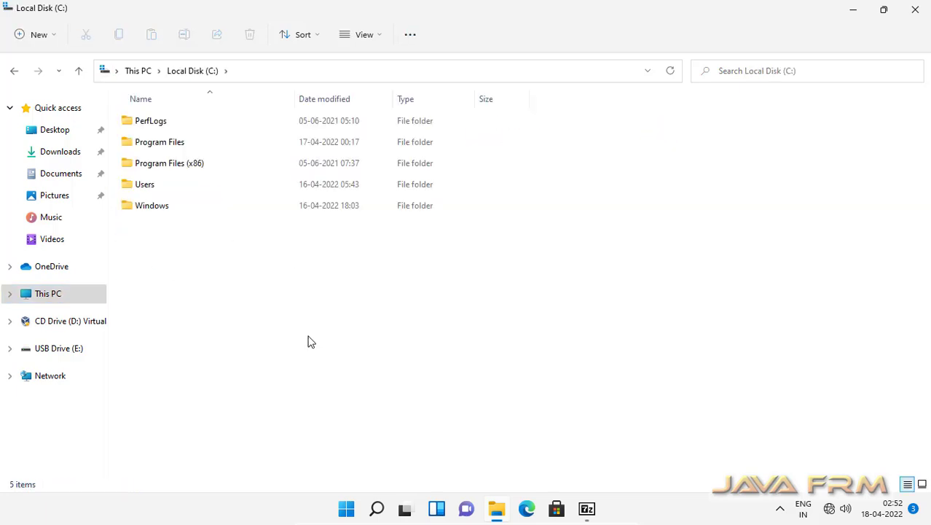
key(shift+F10)
mouse_move(222, 228)
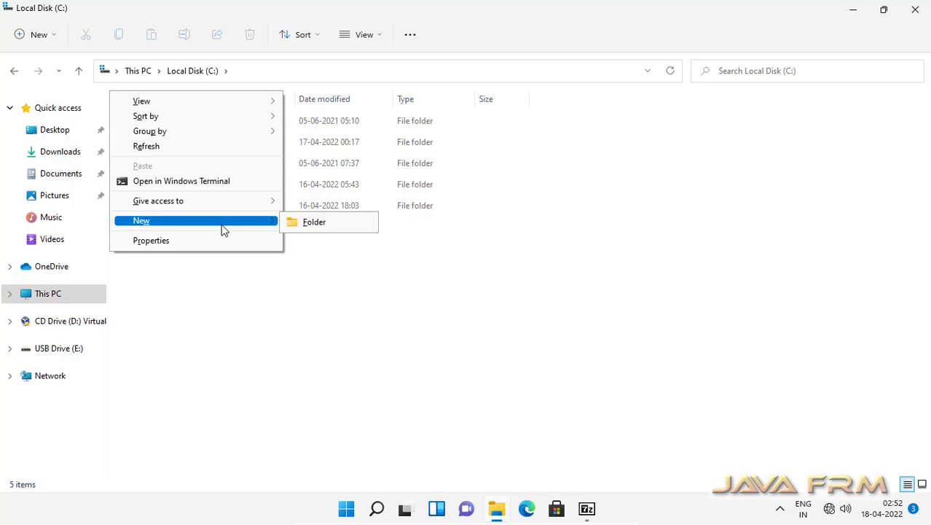
click(309, 232)
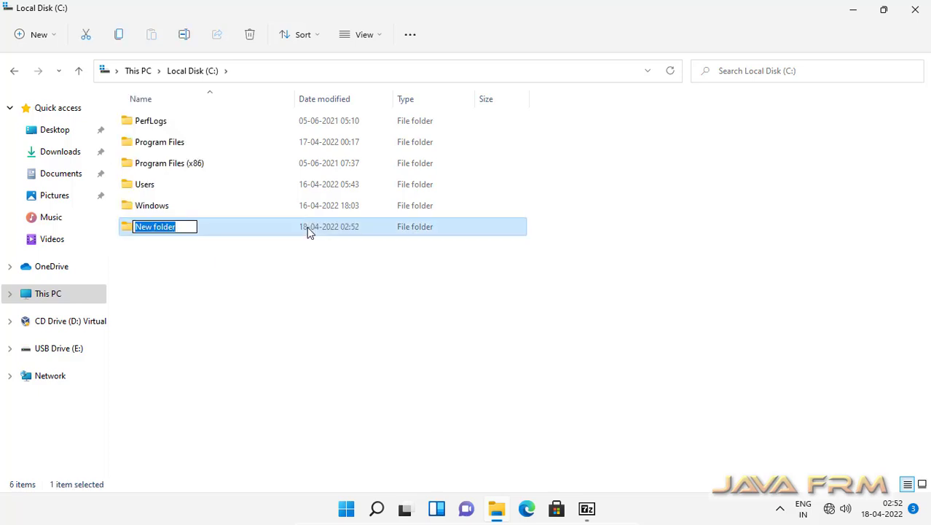
text(Oracle)
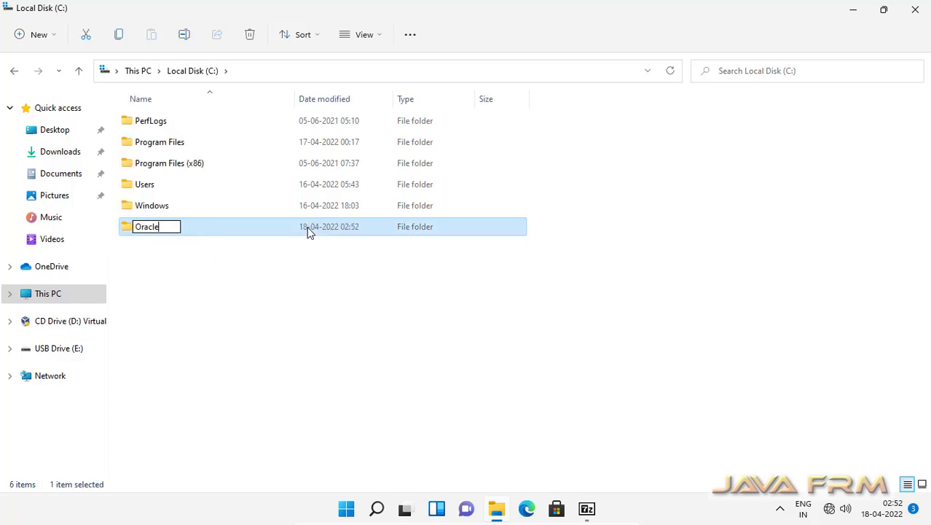
text(19c)
key(Return)
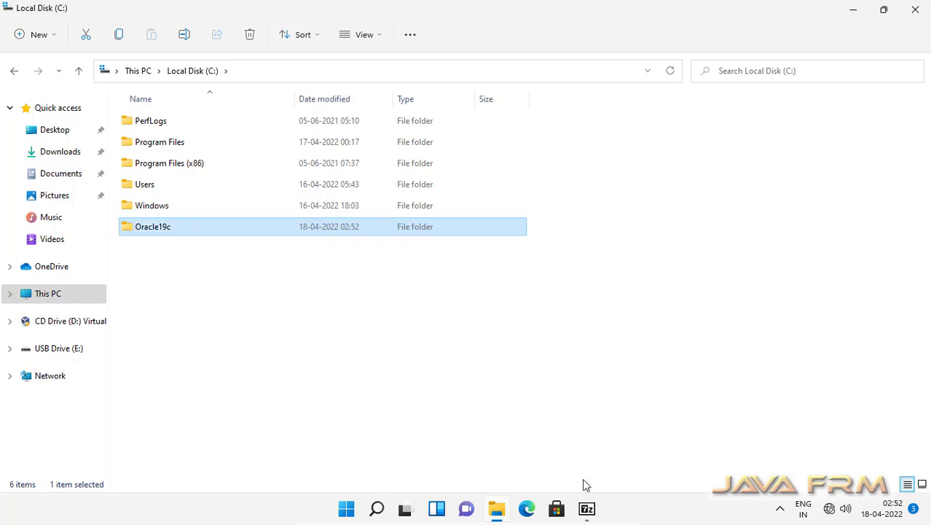
click(579, 470)
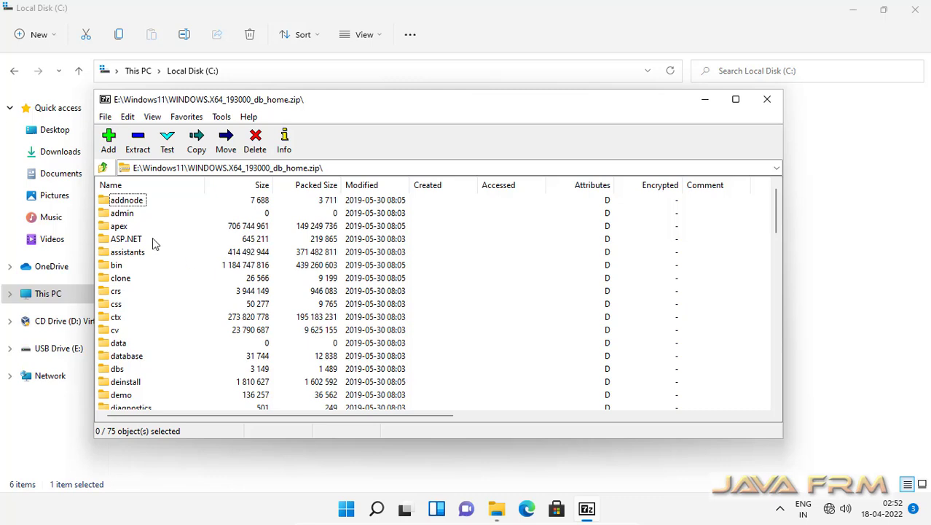
Extract the db_home archive contents with 7-Zip's Copy into C:\Oracle19c.
click(135, 142)
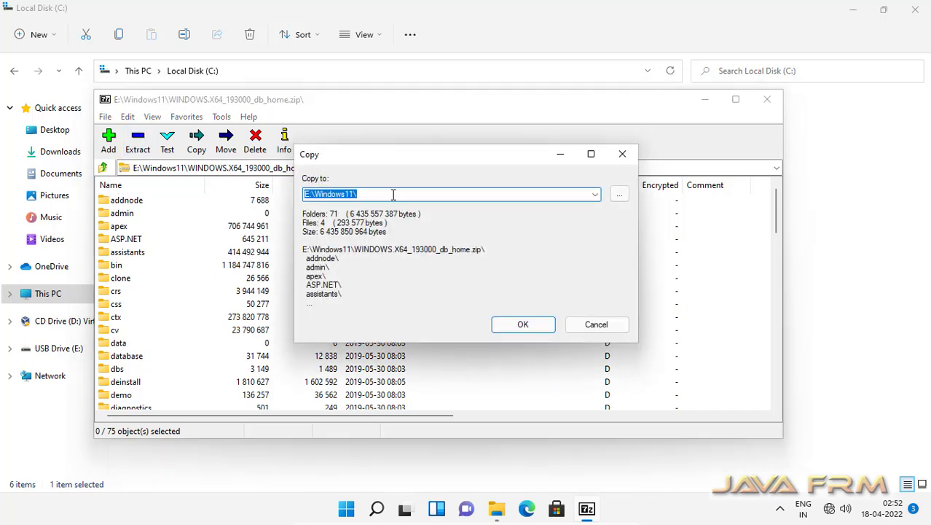
click(619, 194)
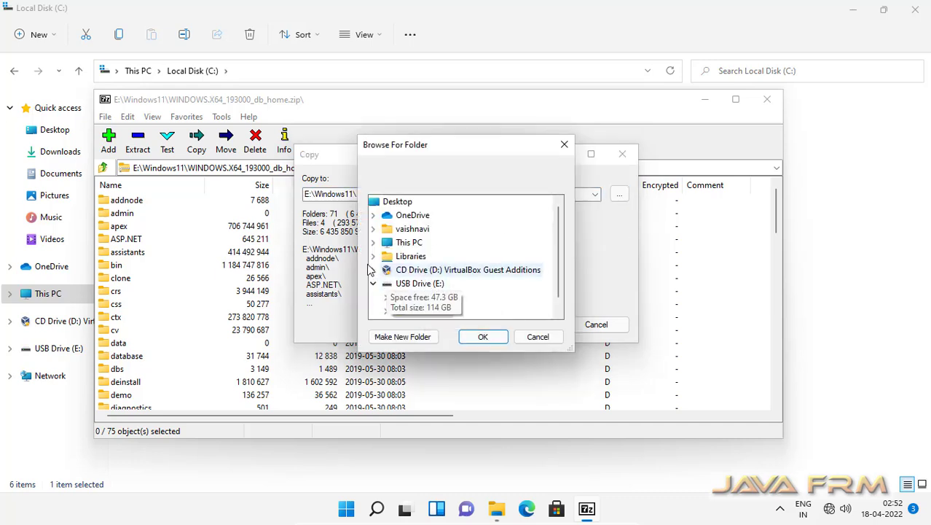
click(373, 243)
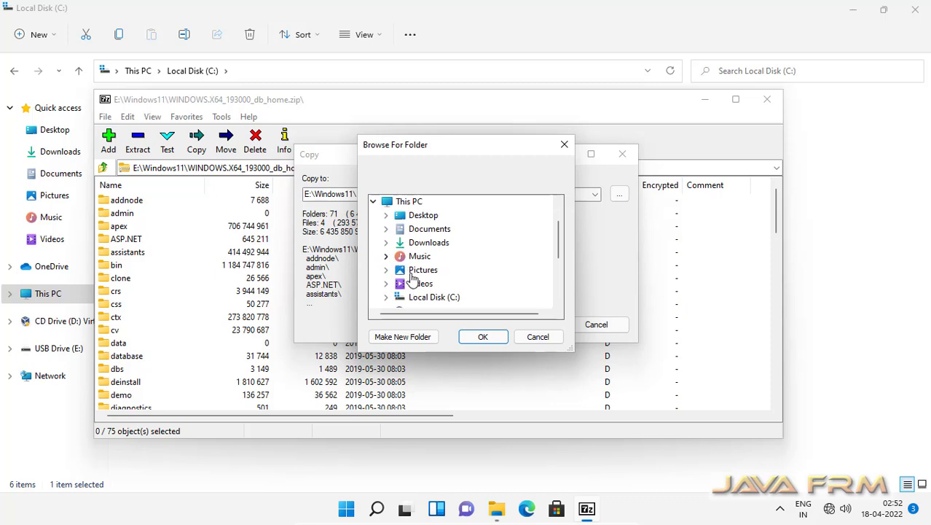
click(386, 297)
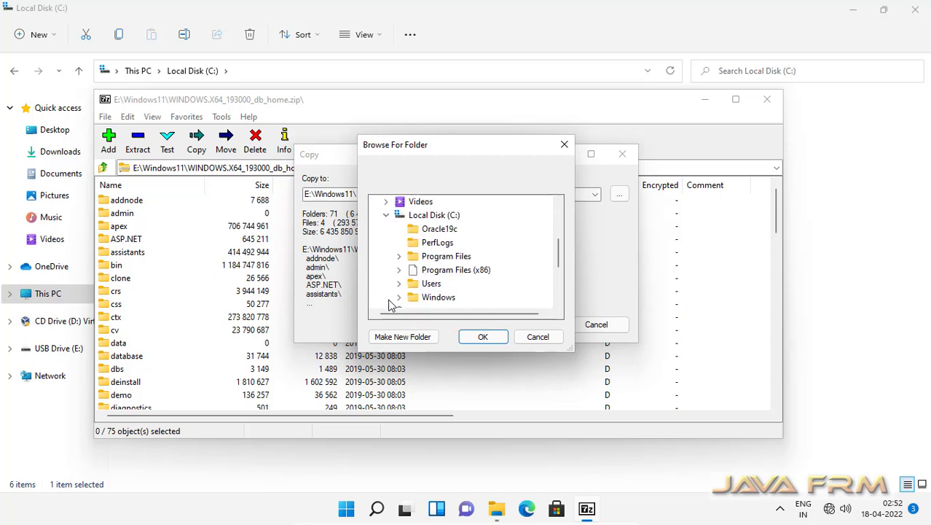
click(437, 228)
click(483, 336)
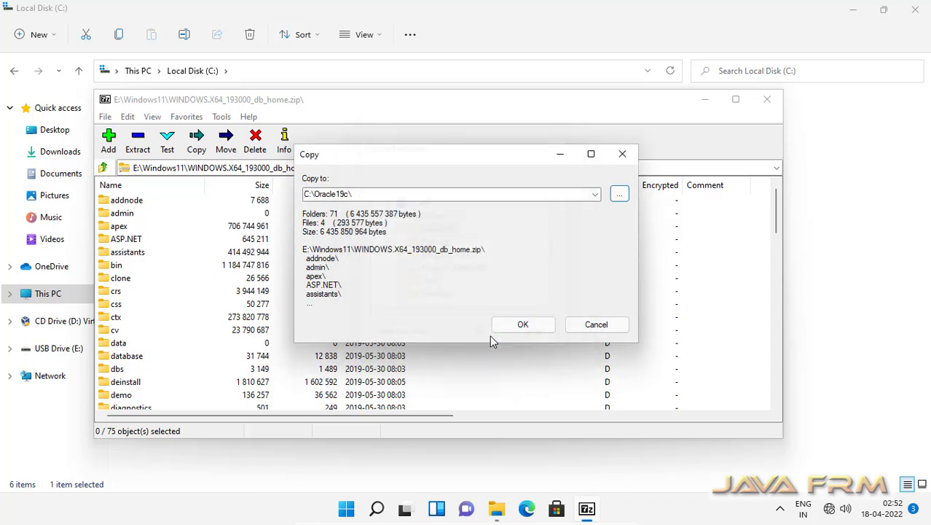
click(523, 328)
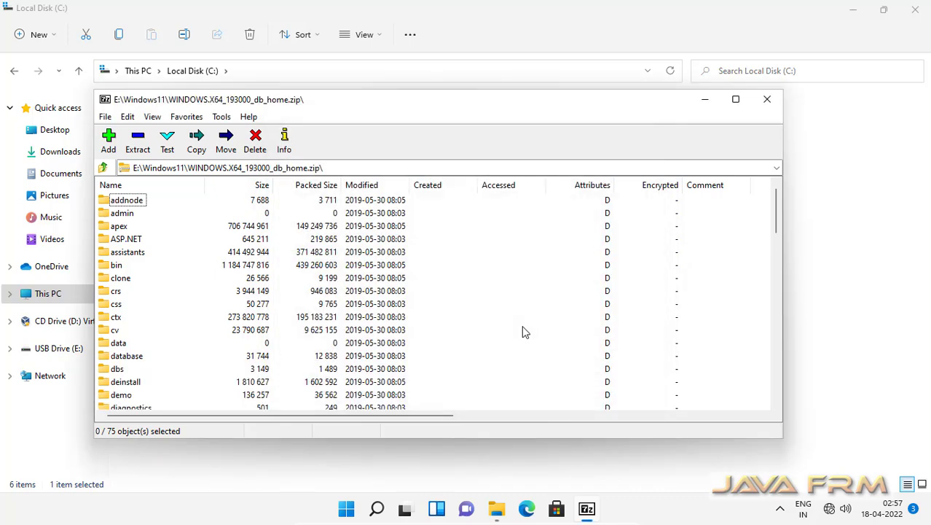
Close 7-Zip, view the 75 extracted Oracle19c items as a list, then return to Local Disk (C:).
click(768, 100)
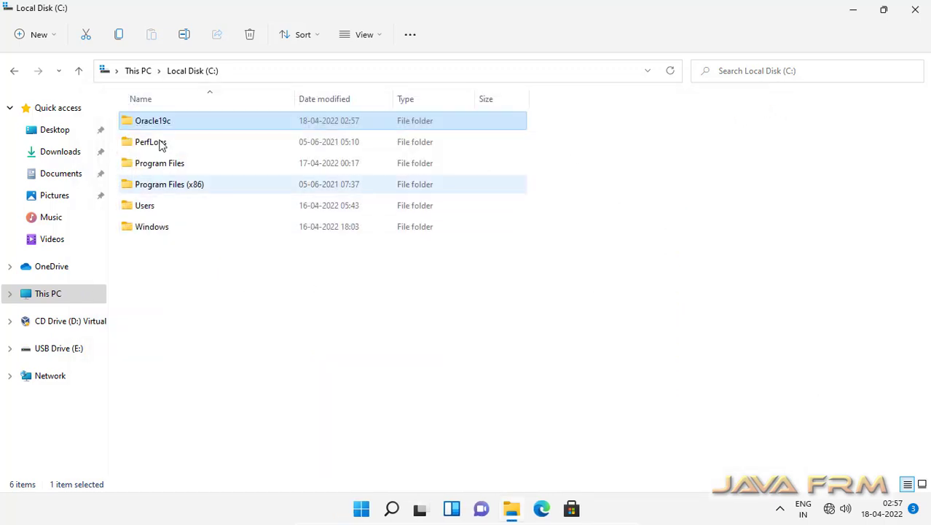
double_click(156, 124)
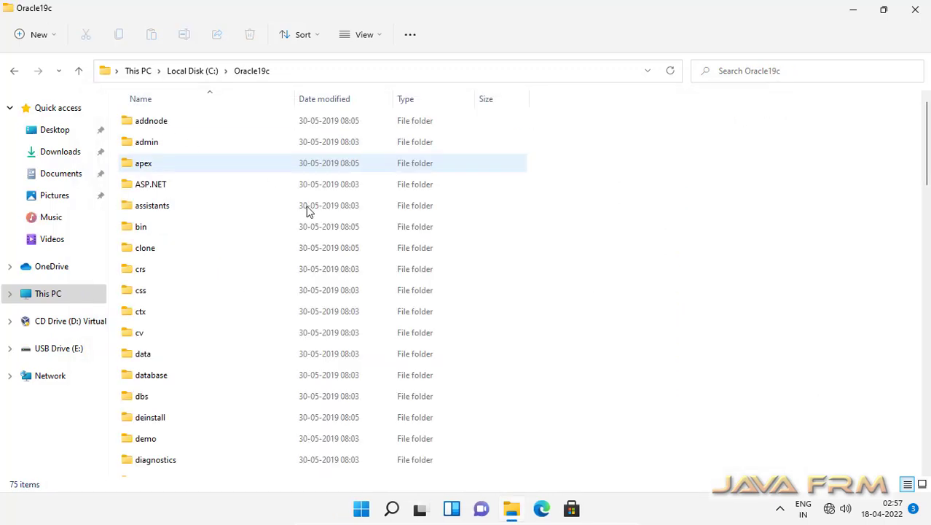
click(362, 35)
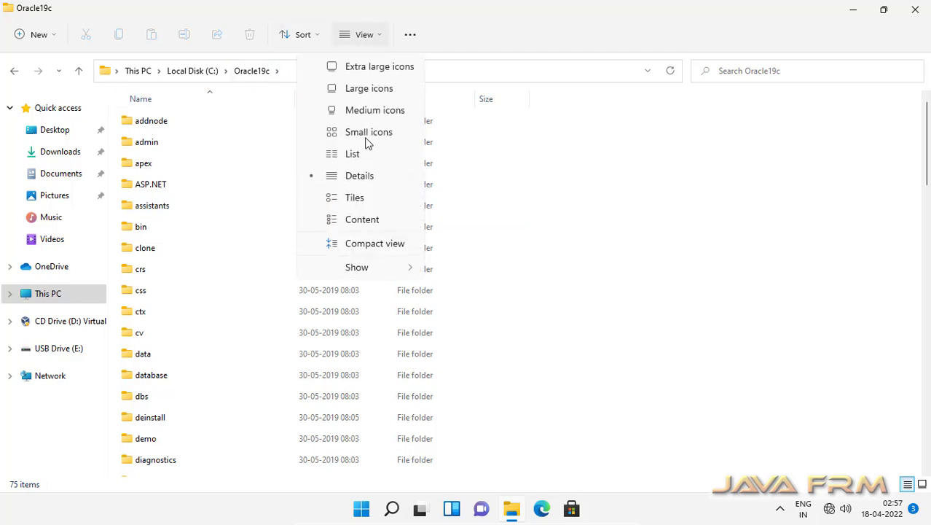
click(354, 154)
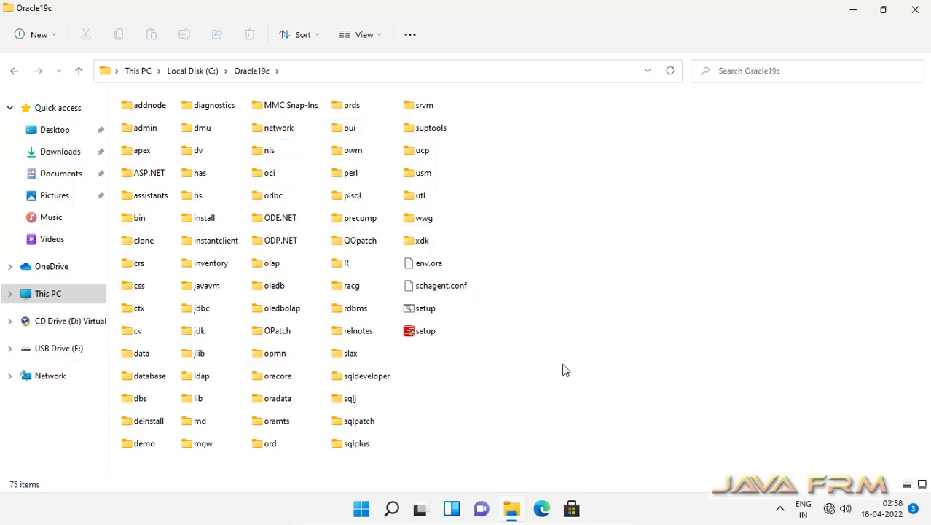
click(193, 71)
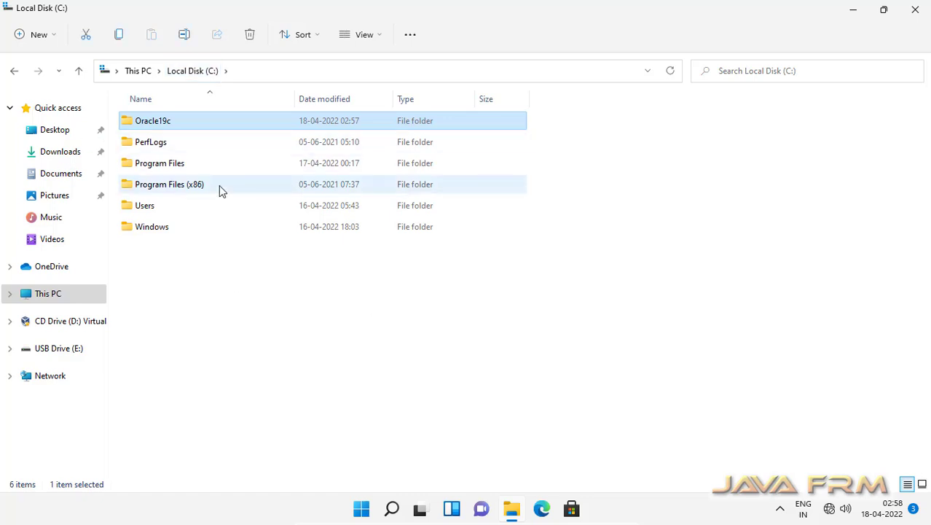
Search 'control' from Start, open Control Panel, and go to Change account type.
click(362, 513)
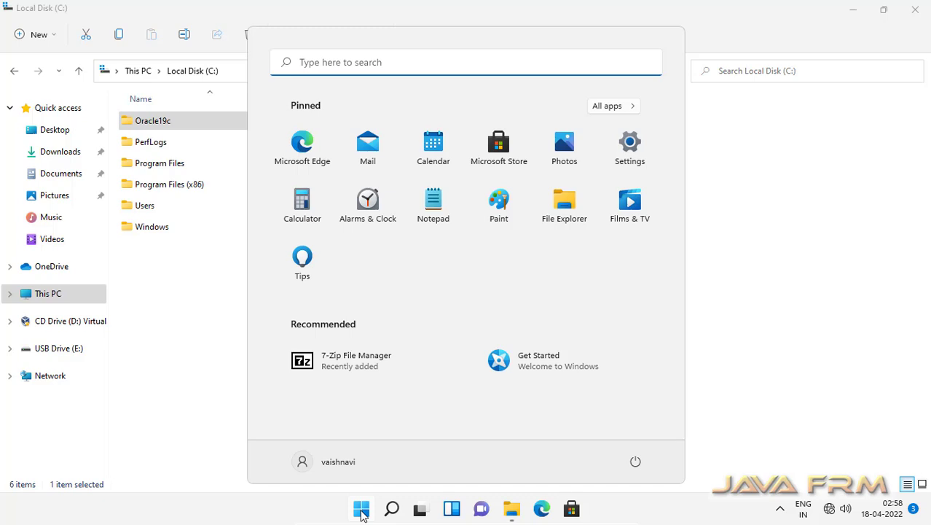
click(337, 64)
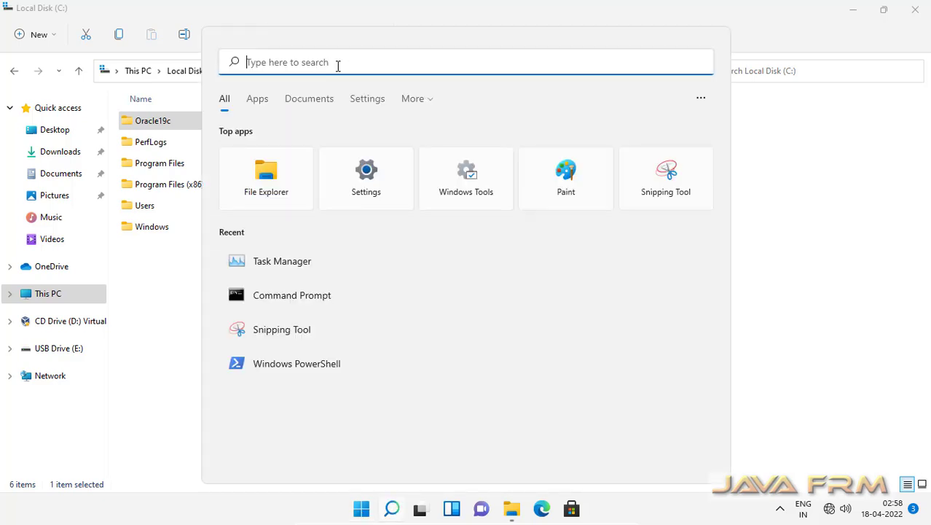
text(control)
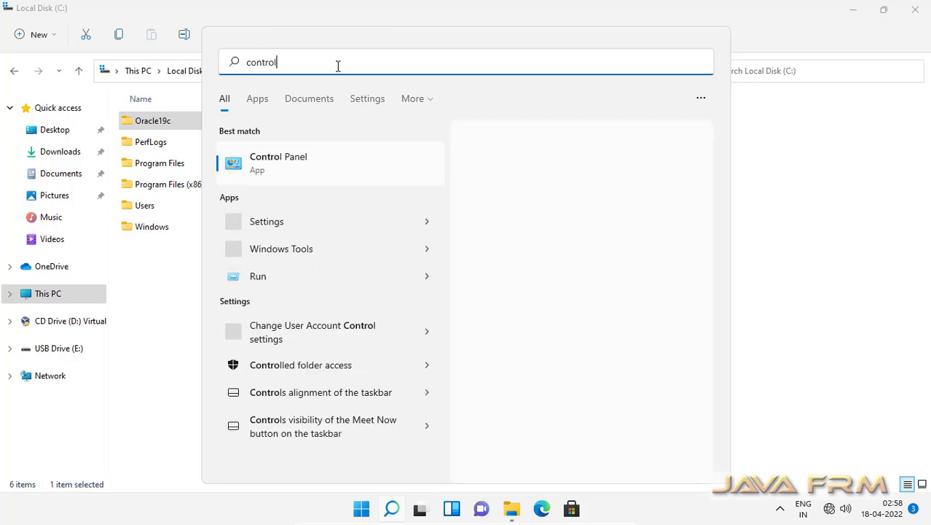
click(278, 162)
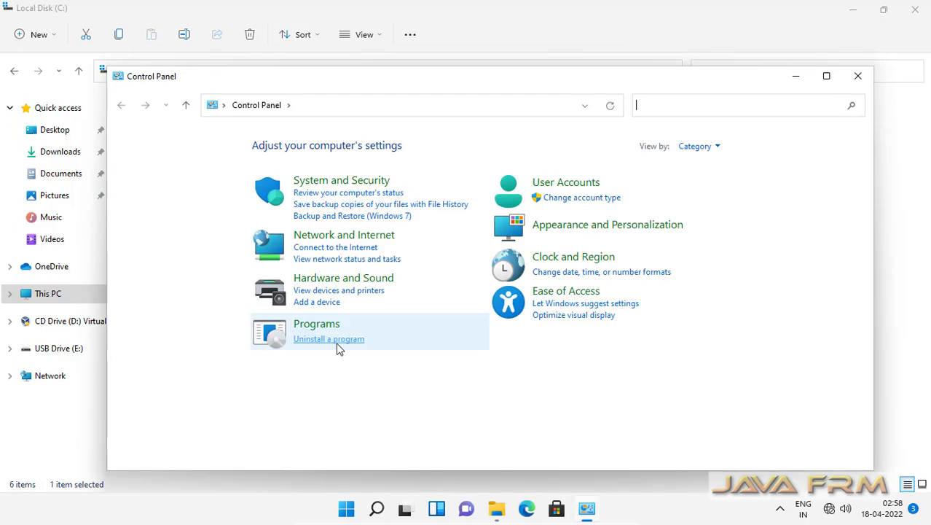
click(579, 199)
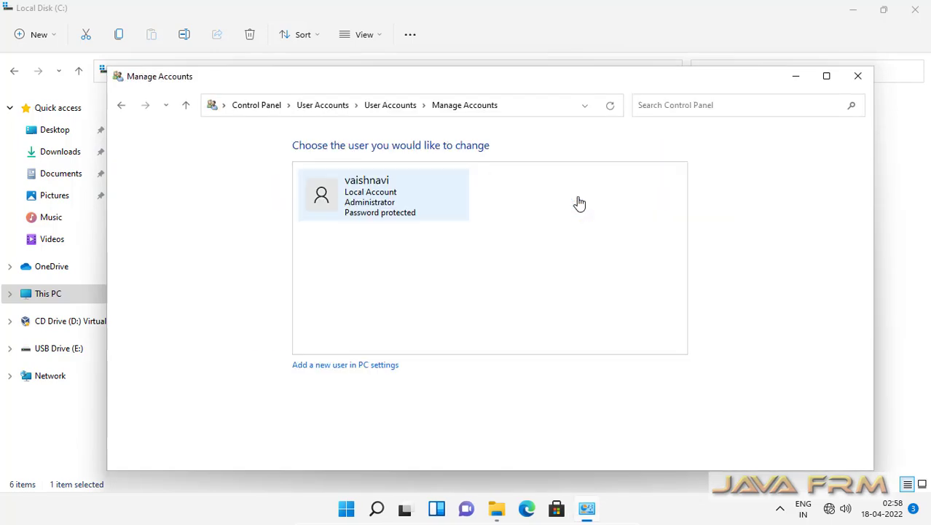
Start adding a local user named oracle and enter its password twice.
click(361, 365)
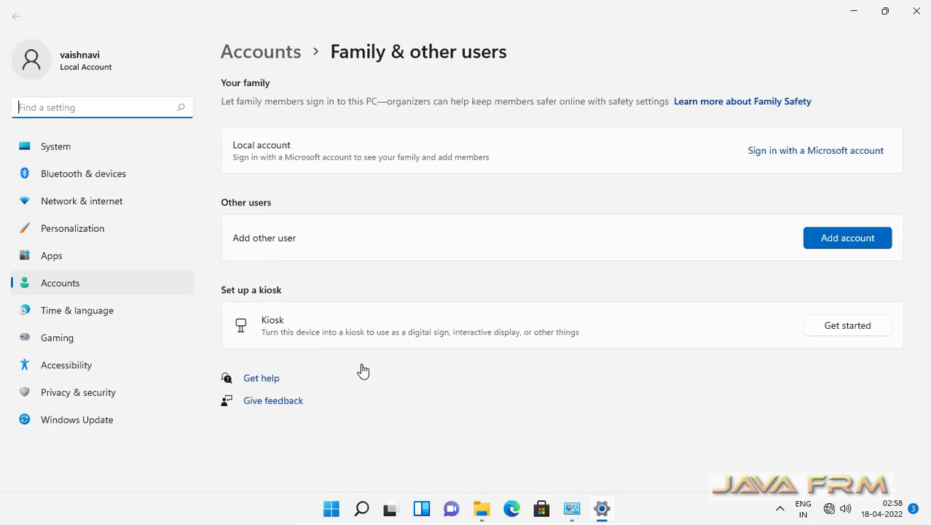
click(833, 243)
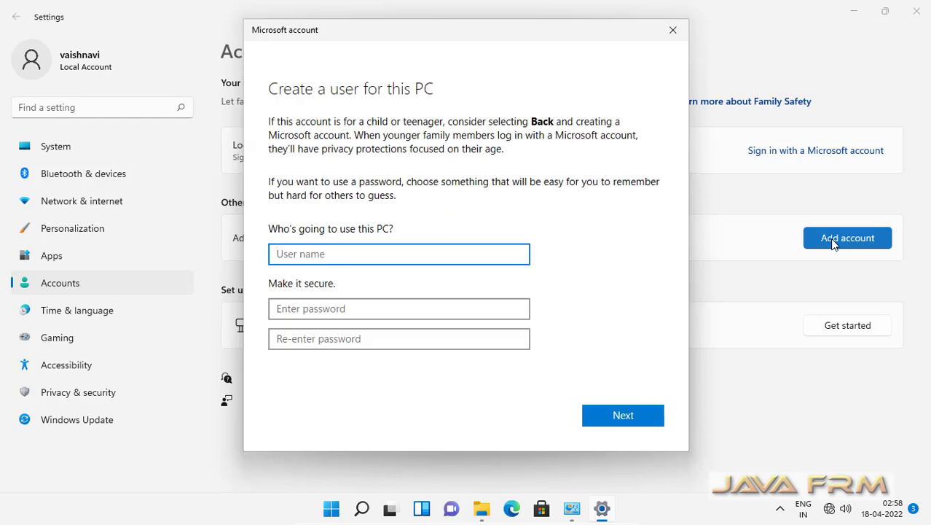
text(oracle)
key(Tab)
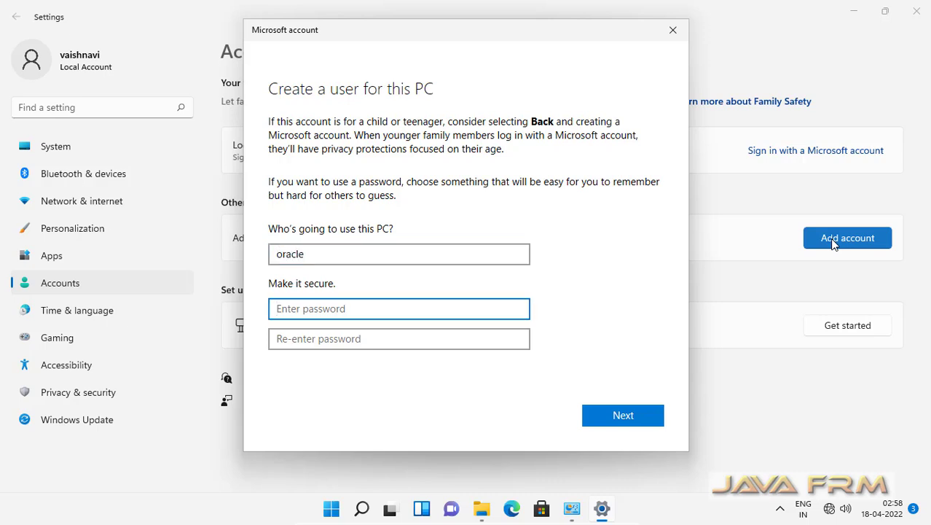
text(oracle@123)
key(Tab)
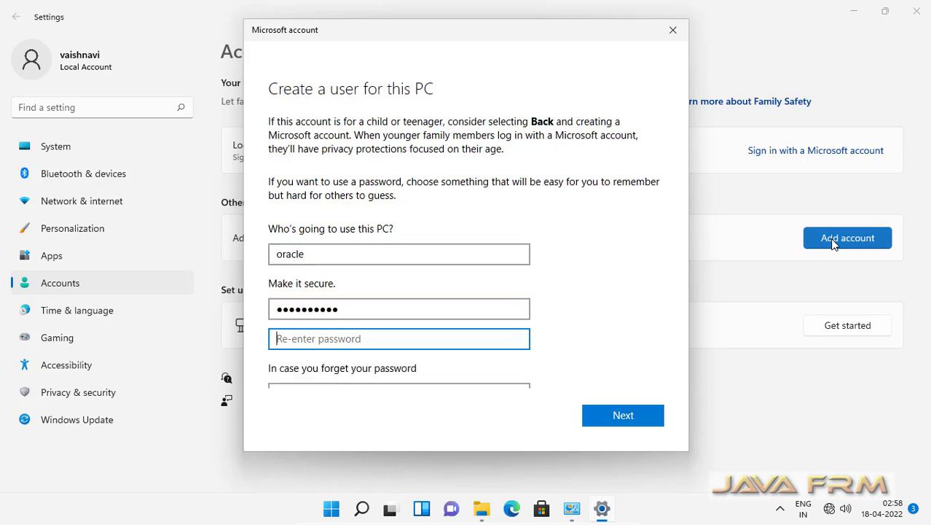
text(oracle@)
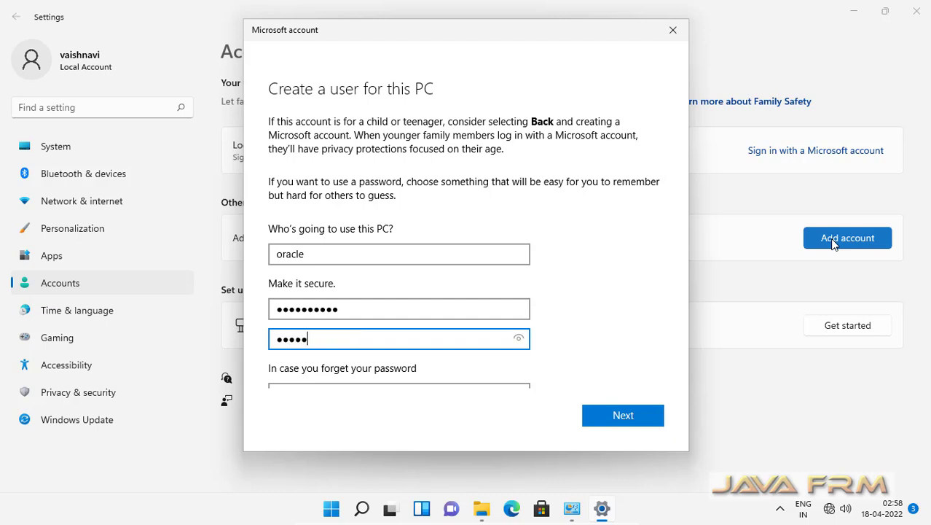
text(123)
Pick and answer the first pet's name and birth city security questions.
scroll(494, 296, down, 4)
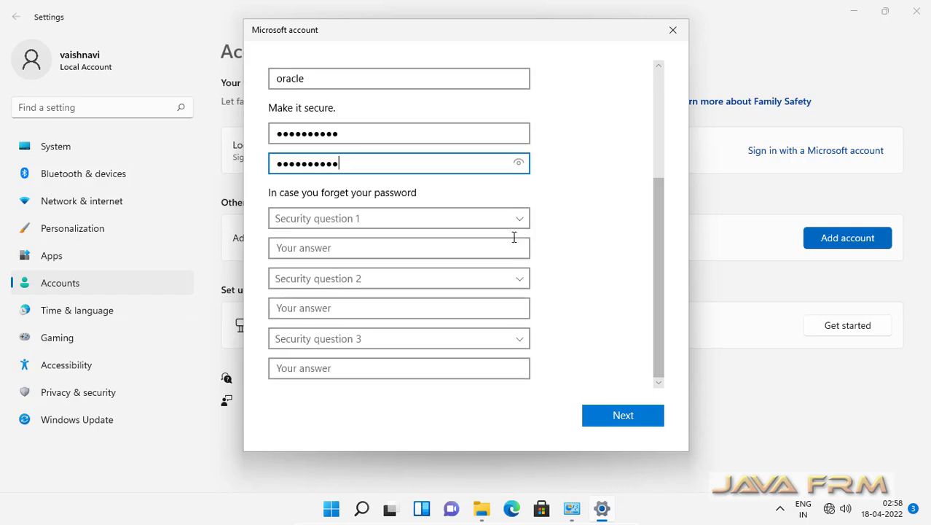
click(519, 228)
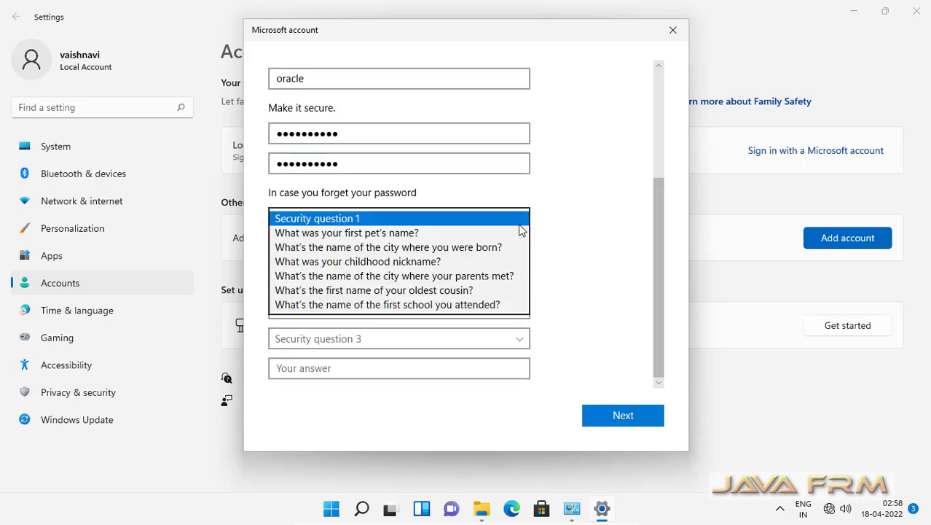
click(408, 233)
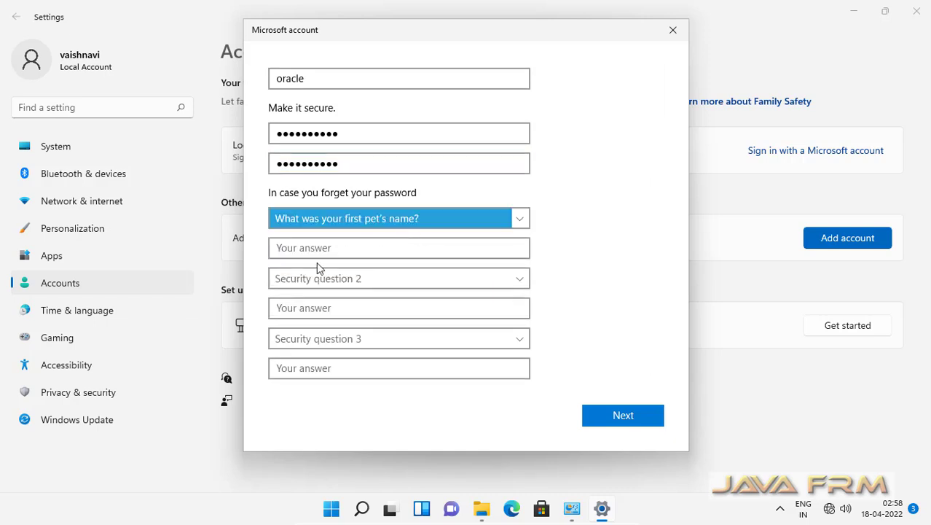
click(295, 247)
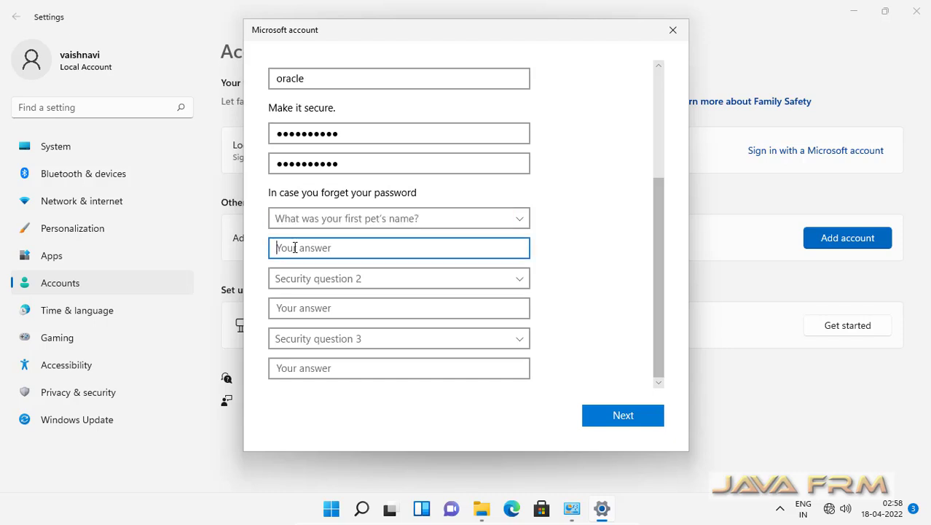
text(ramesh)
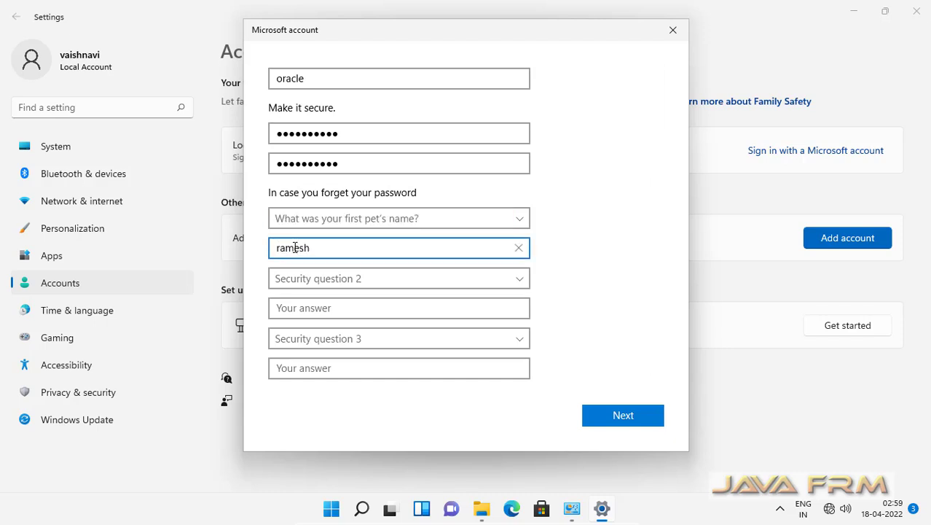
click(521, 278)
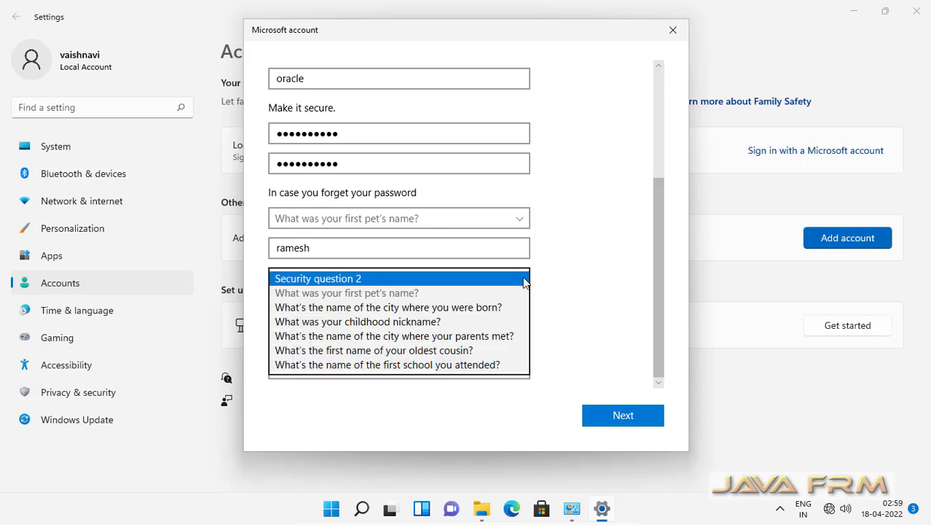
click(470, 306)
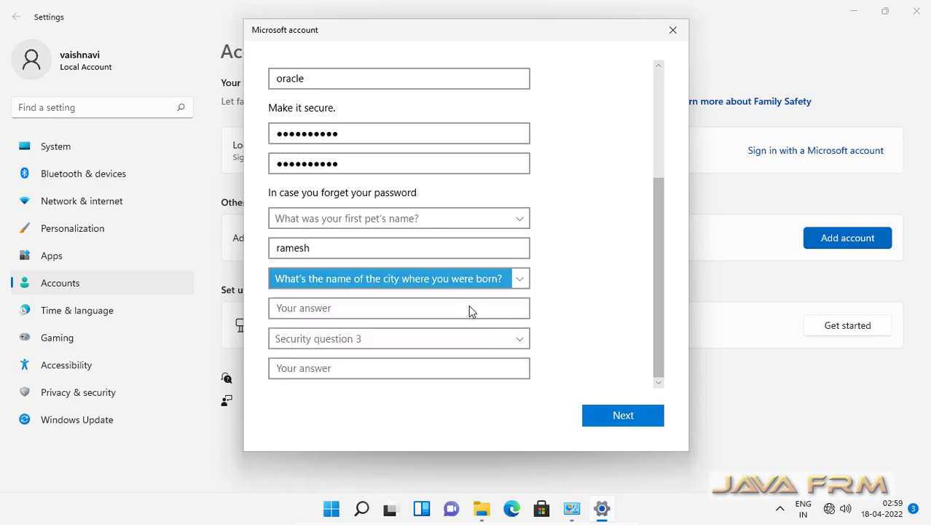
click(311, 315)
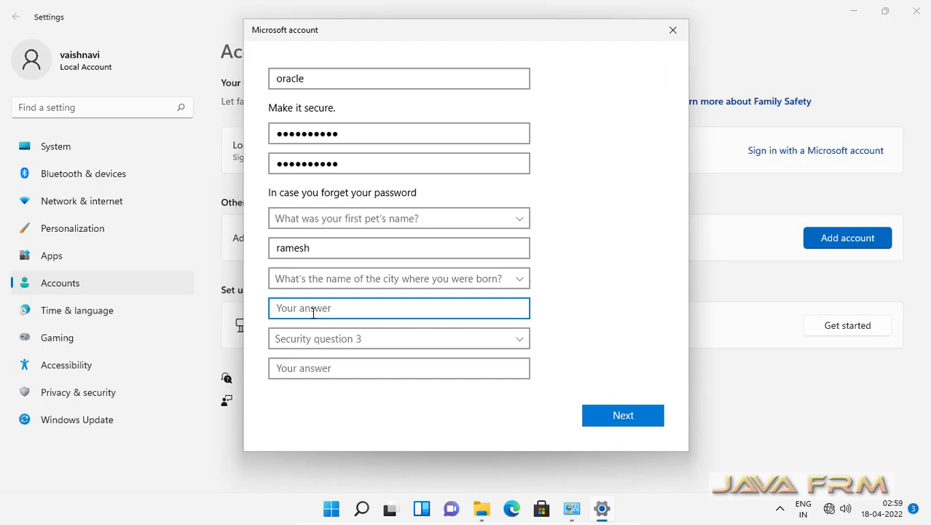
text(trichy)
Answer the where-parents-met security question and submit the new oracle account.
click(514, 341)
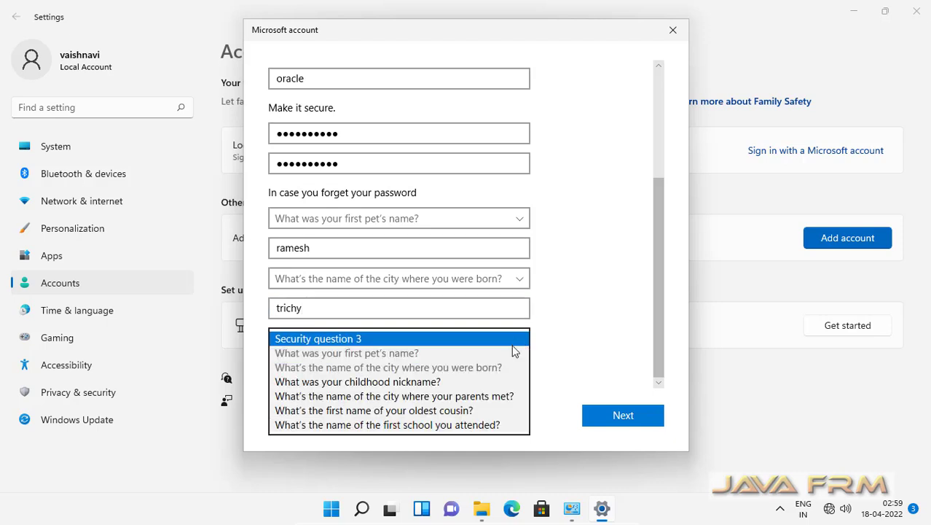
click(469, 396)
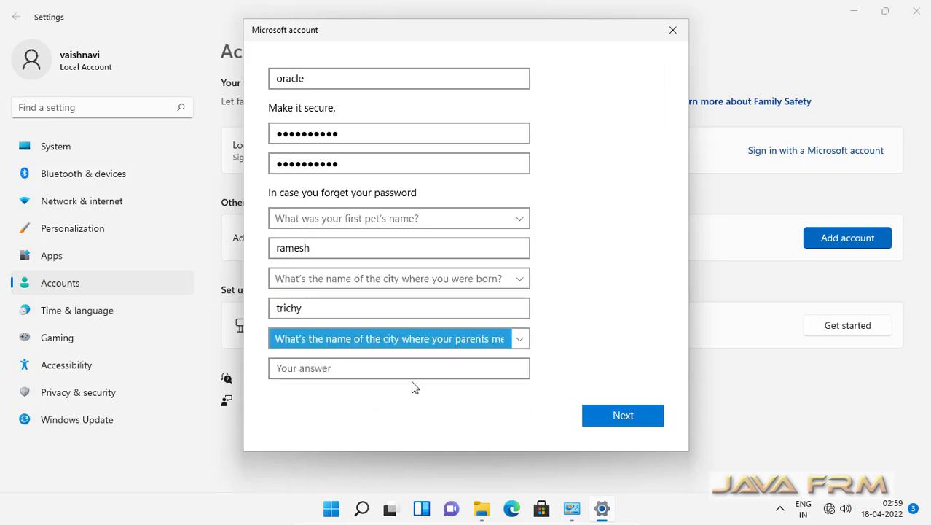
click(360, 370)
text(t)
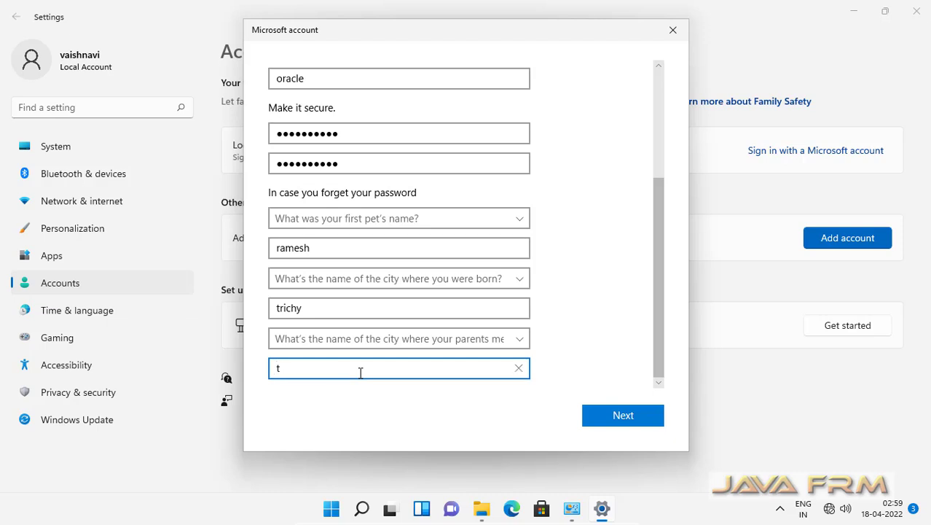
text(richy)
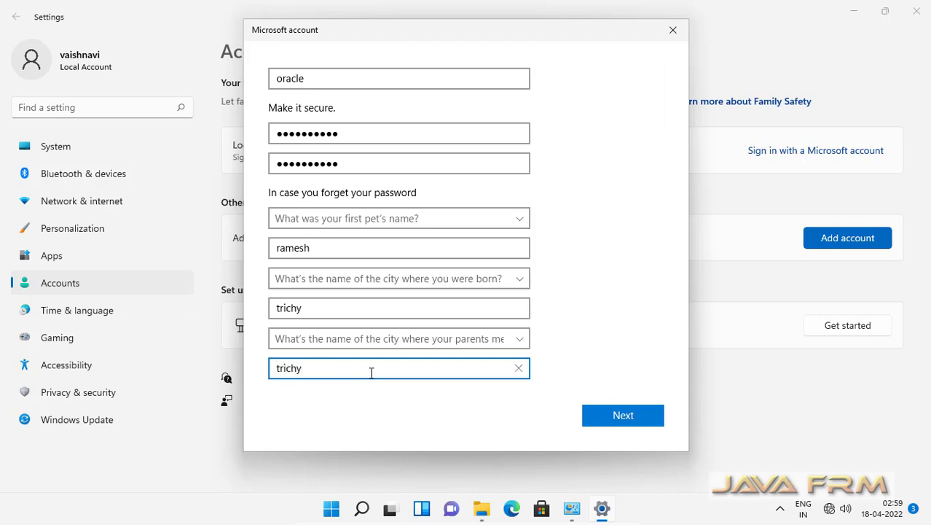
click(637, 427)
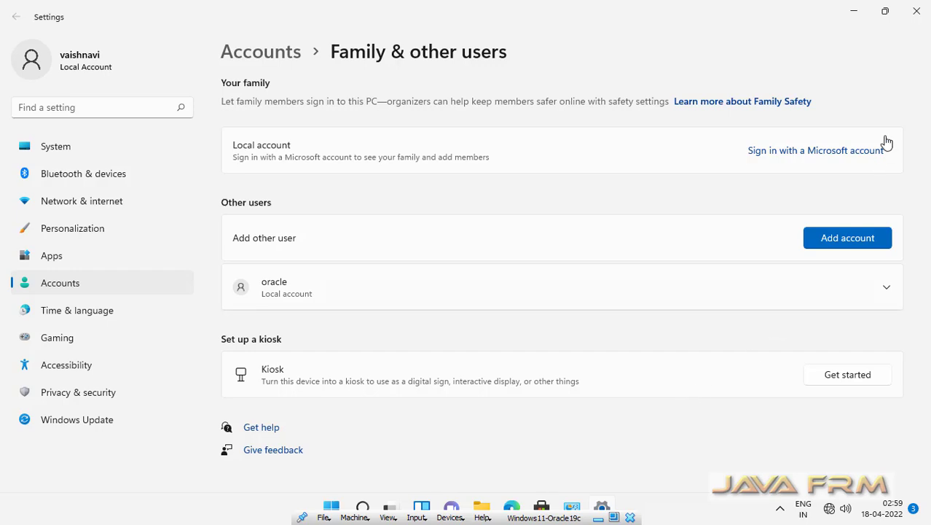
Close Settings and Manage Accounts, then sign out of the current account from Start.
click(916, 11)
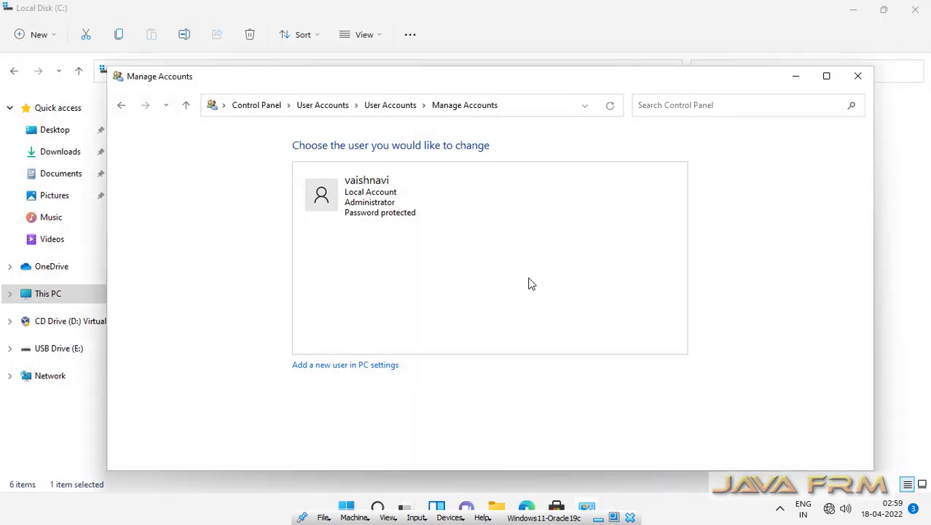
click(857, 76)
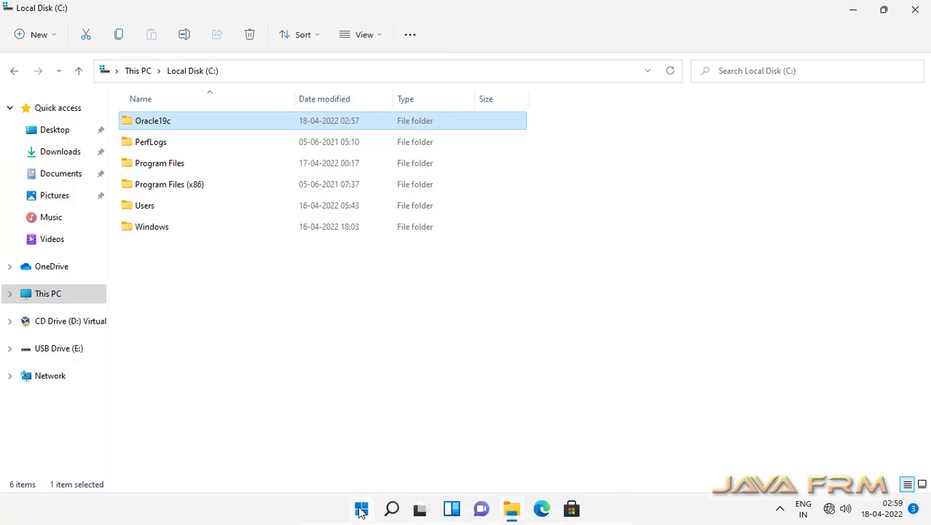
click(361, 508)
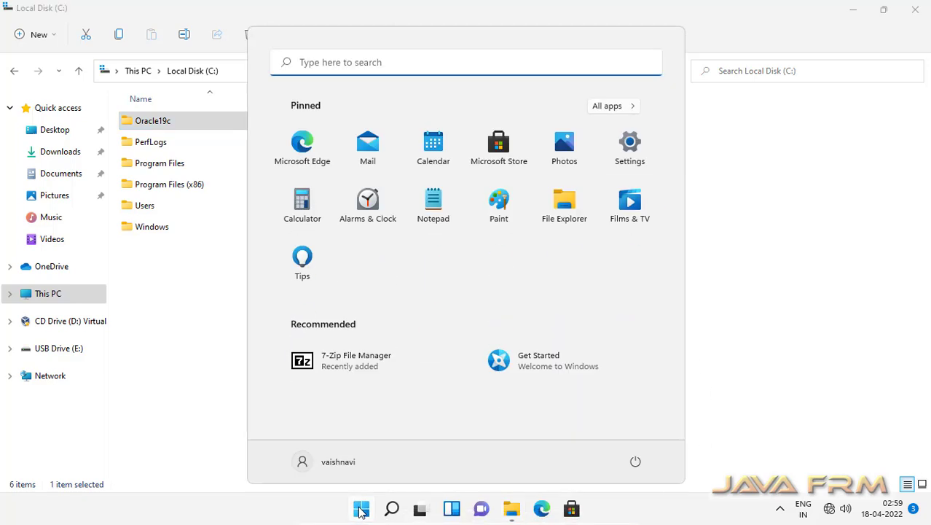
click(302, 466)
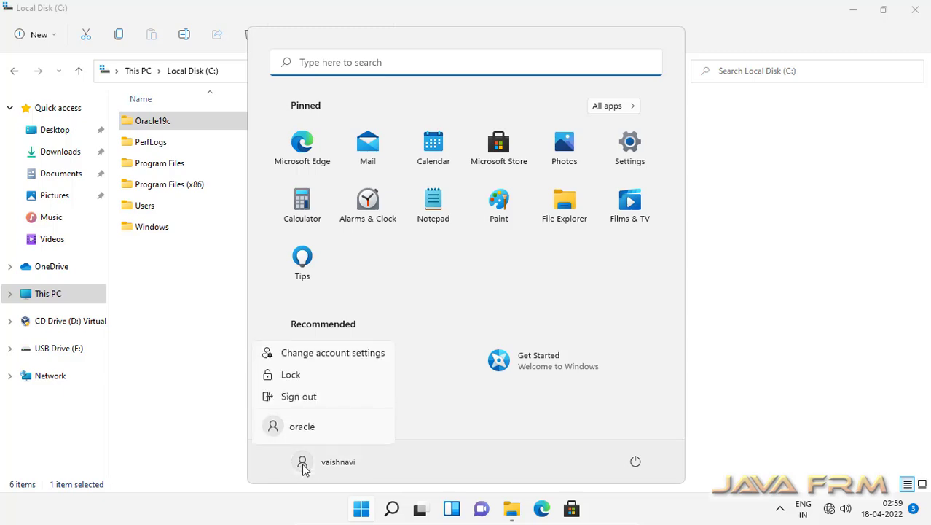
click(300, 397)
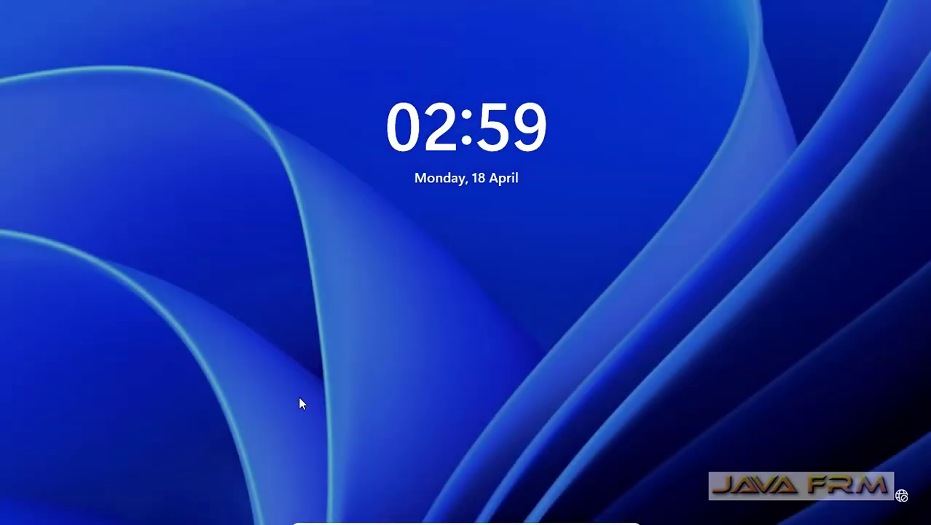
From the lock screen, sign in to the oracle account with its password.
click(300, 398)
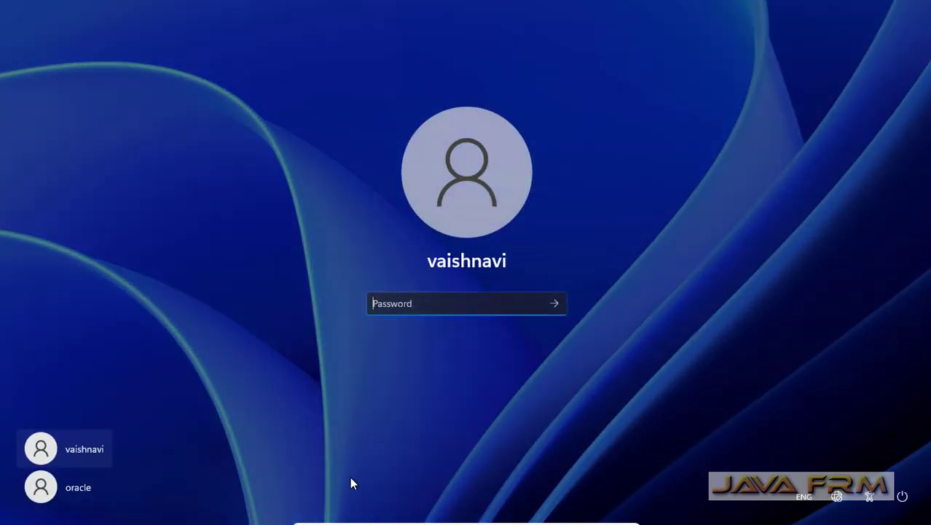
click(70, 491)
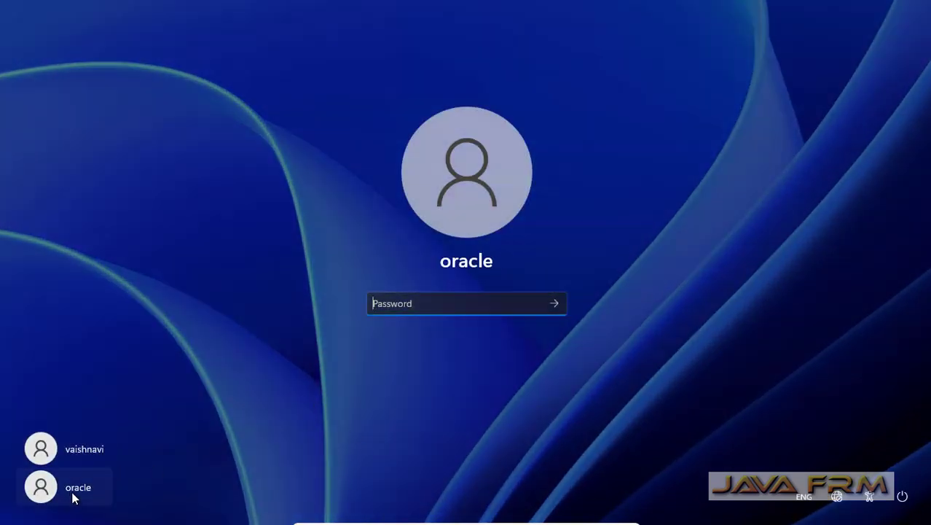
click(408, 309)
text(••)
text(••••••••)
key(Return)
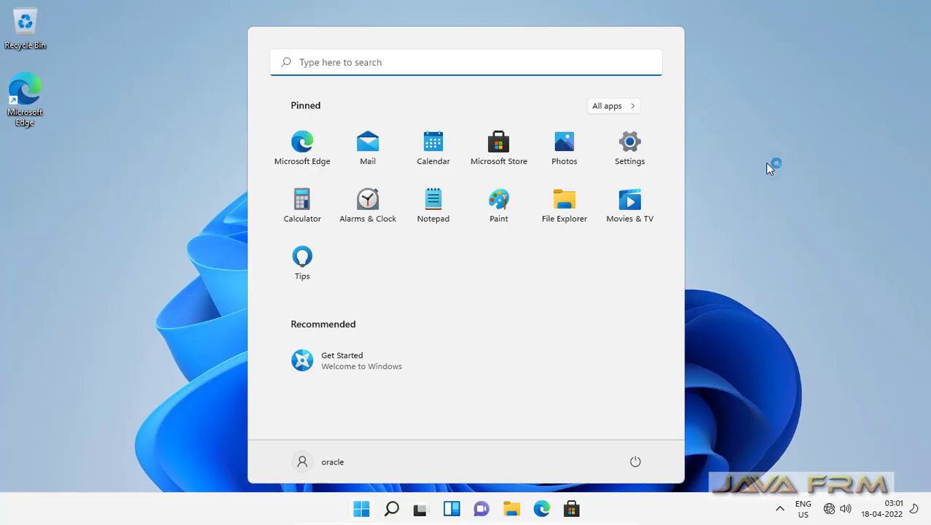
Dismiss Start, maximize File Explorer and open C:\Oracle19c via This PC.
click(767, 168)
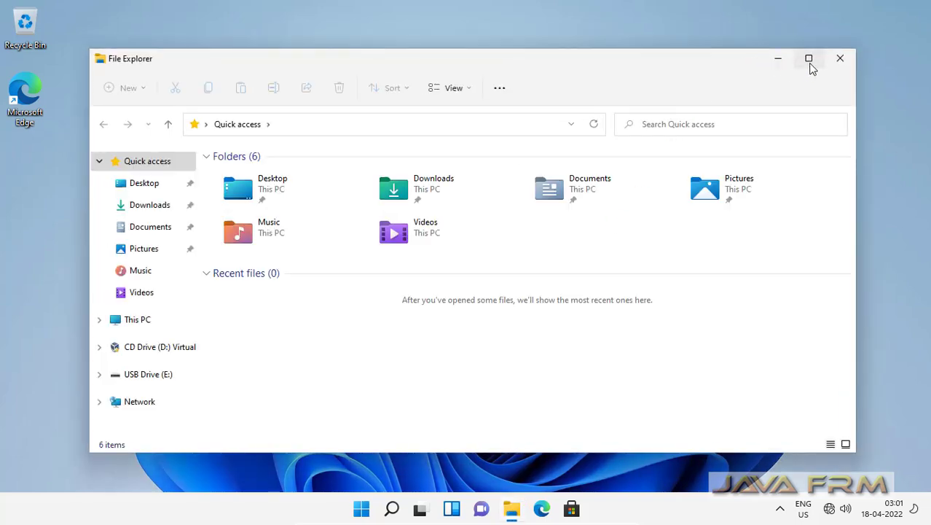
click(809, 61)
click(58, 265)
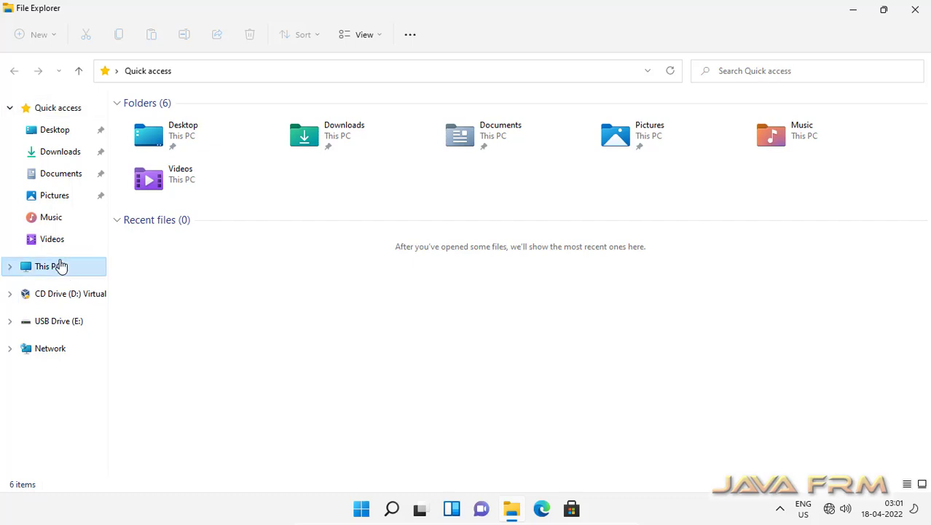
double_click(221, 231)
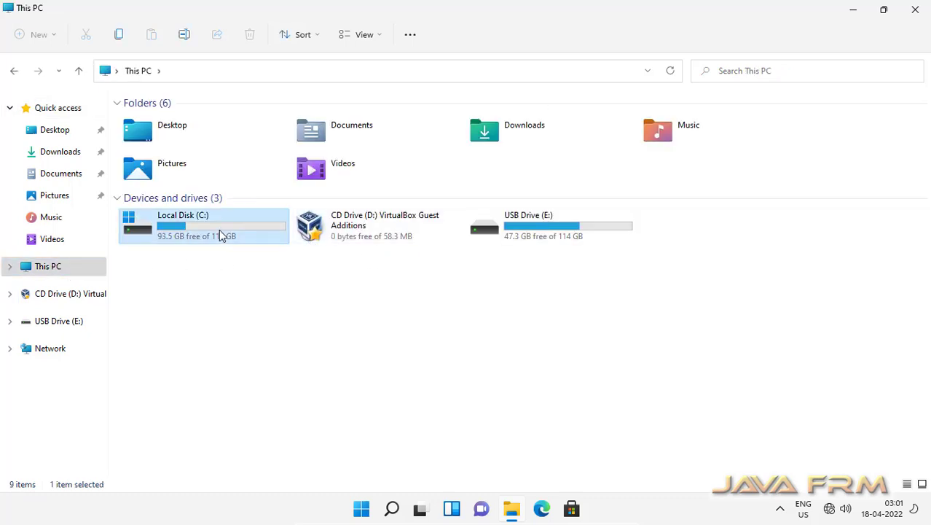
double_click(144, 121)
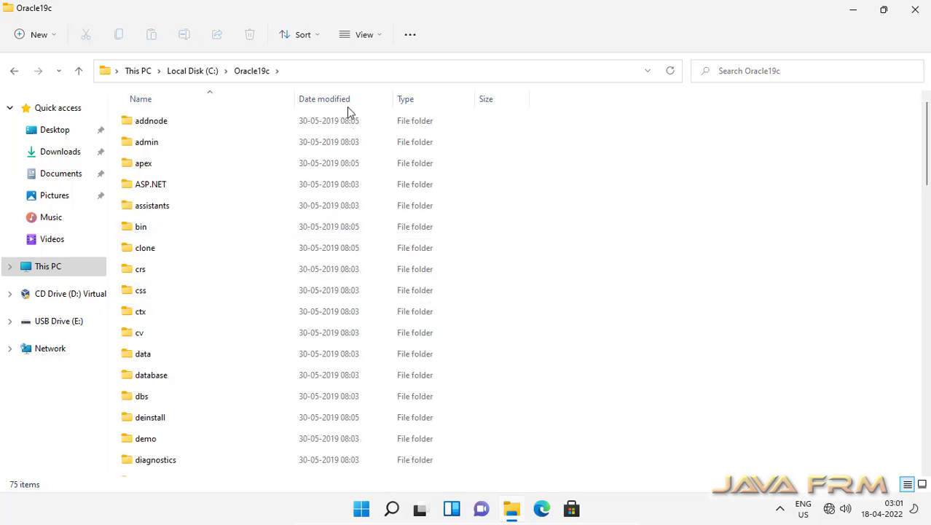
Switch the Oracle19c folder view to List and select the setup installer file.
click(366, 39)
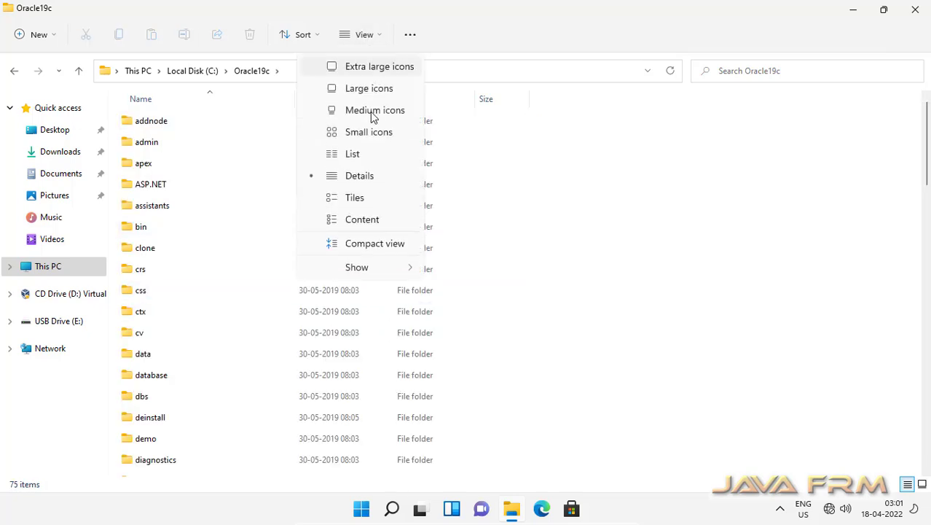
click(365, 154)
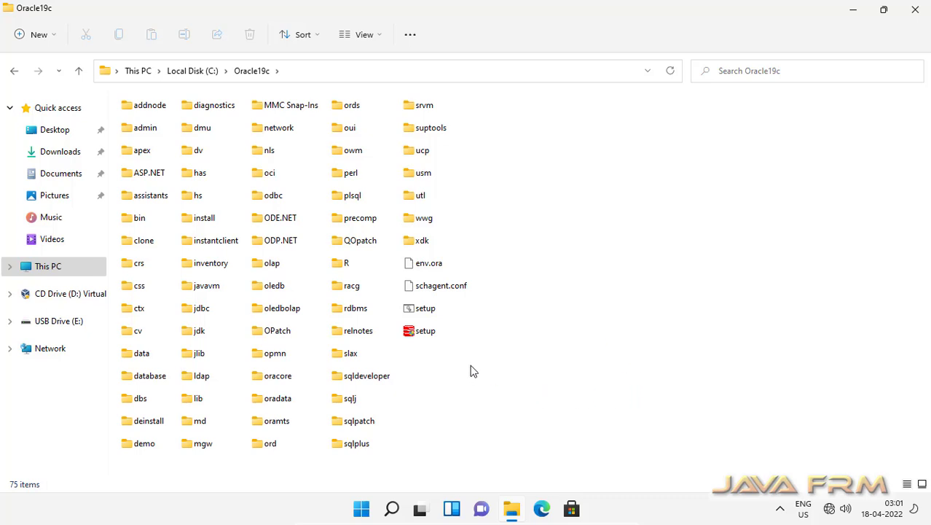
click(423, 334)
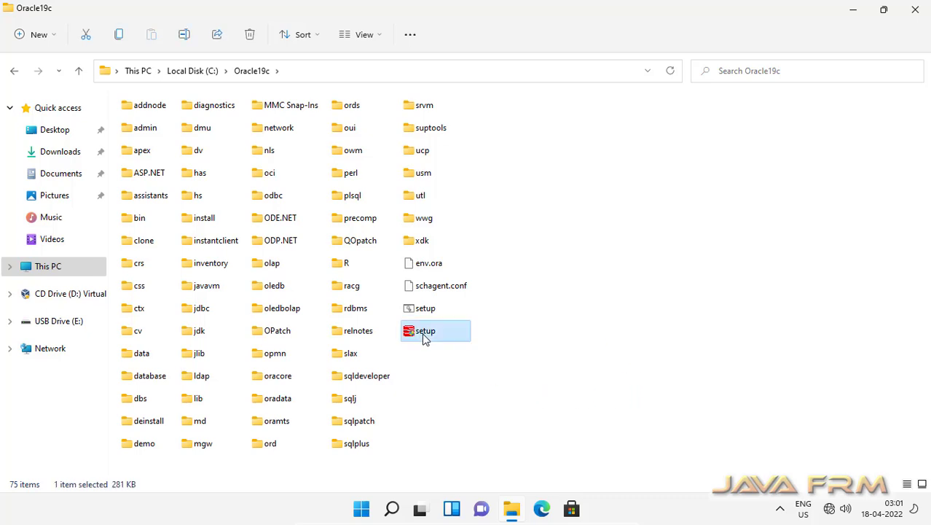
Run setup as administrator, approve UAC with the admin password, and bring the setup console forward.
right_click(426, 338)
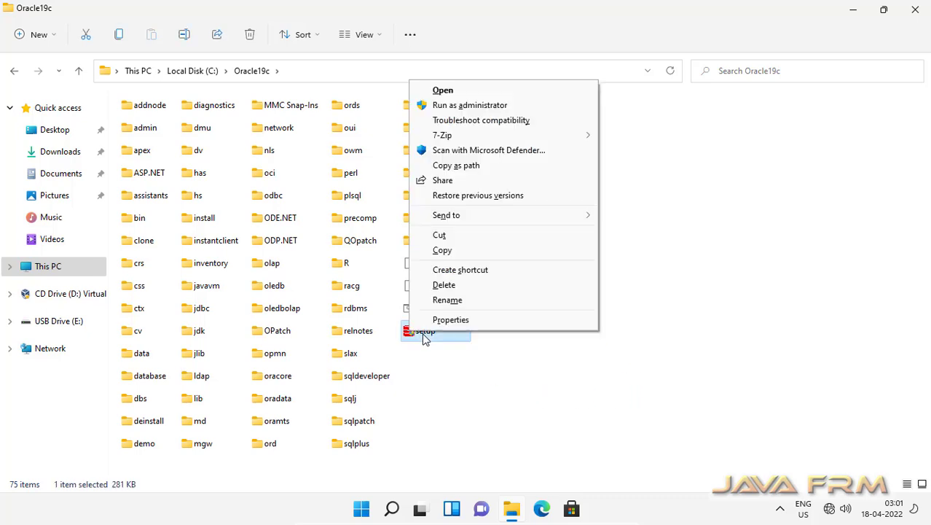
click(500, 107)
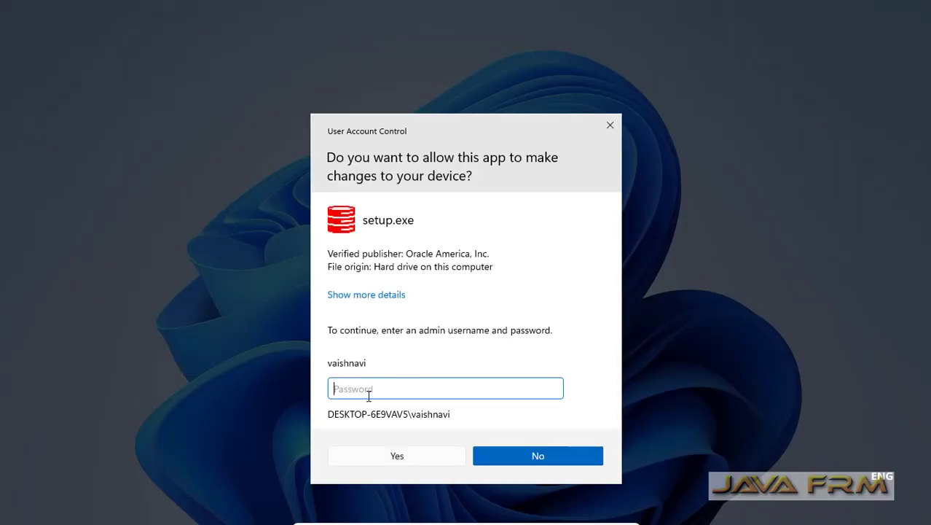
text(a*********)
click(407, 452)
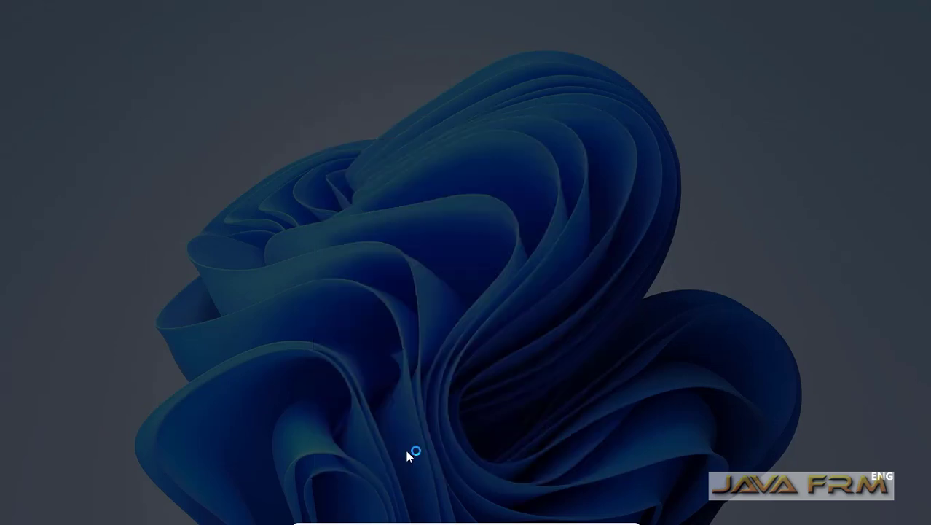
key(super)
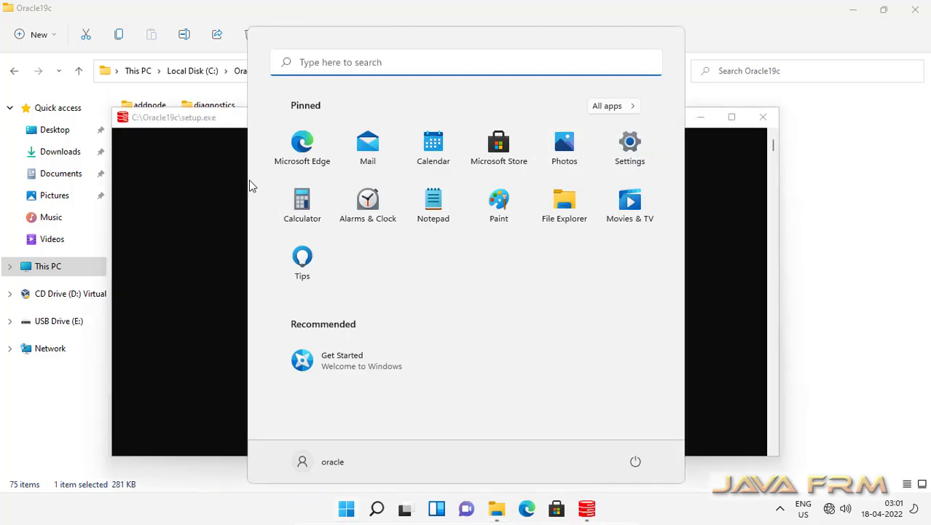
click(209, 119)
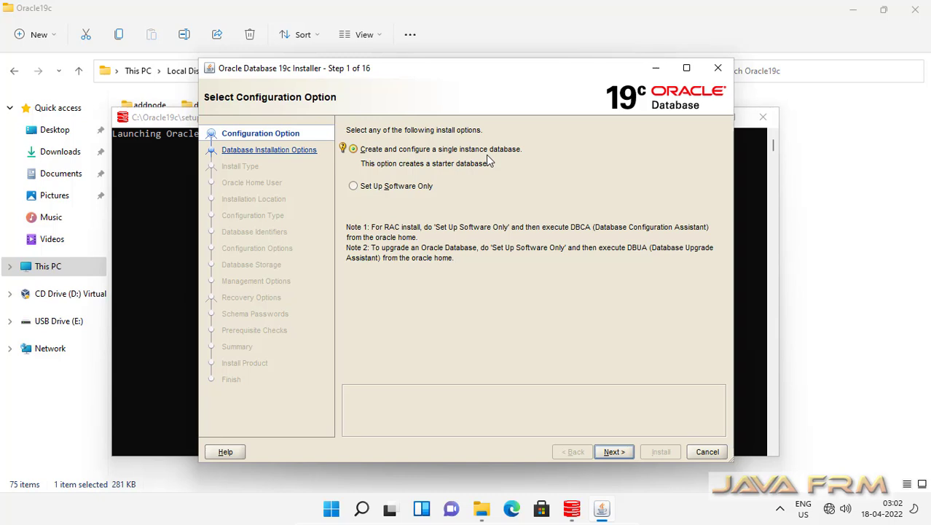
Pick single-instance, desktop class, and existing Windows user 'oracle' with its password as Oracle Home User.
click(614, 451)
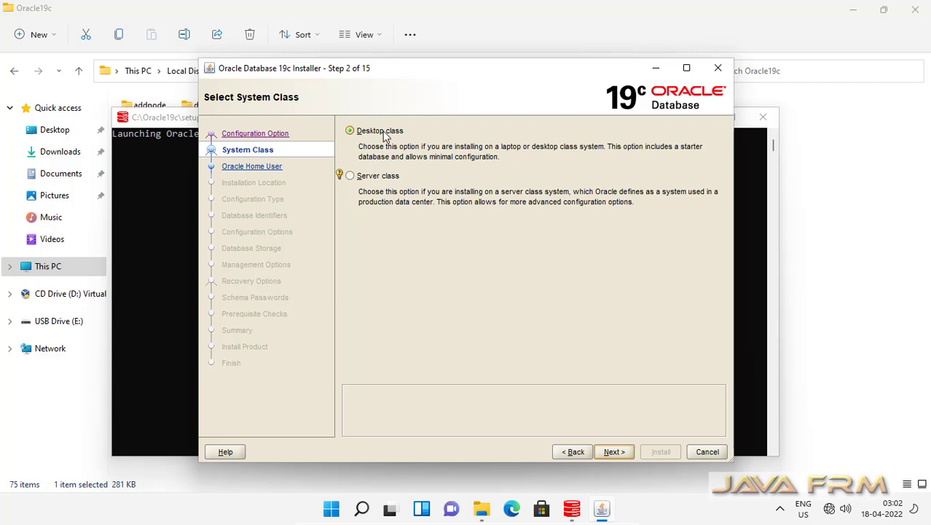
click(616, 451)
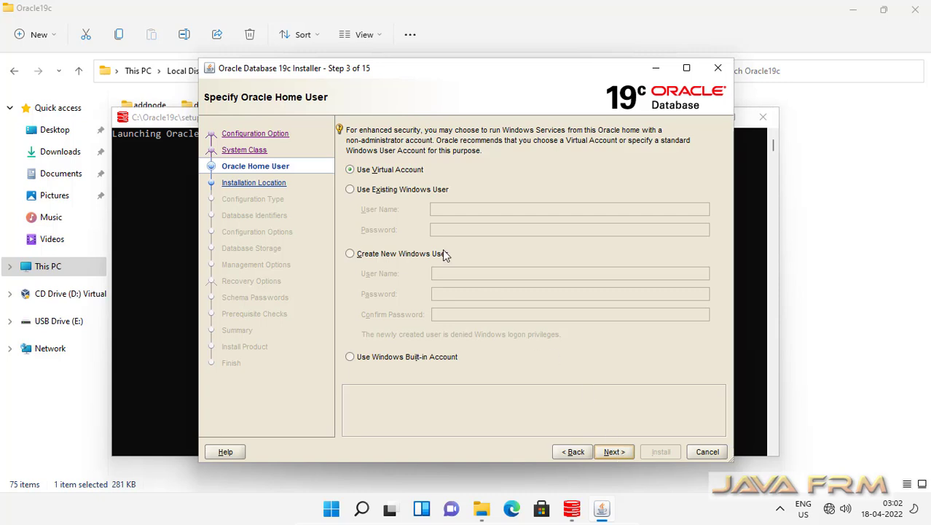
click(350, 189)
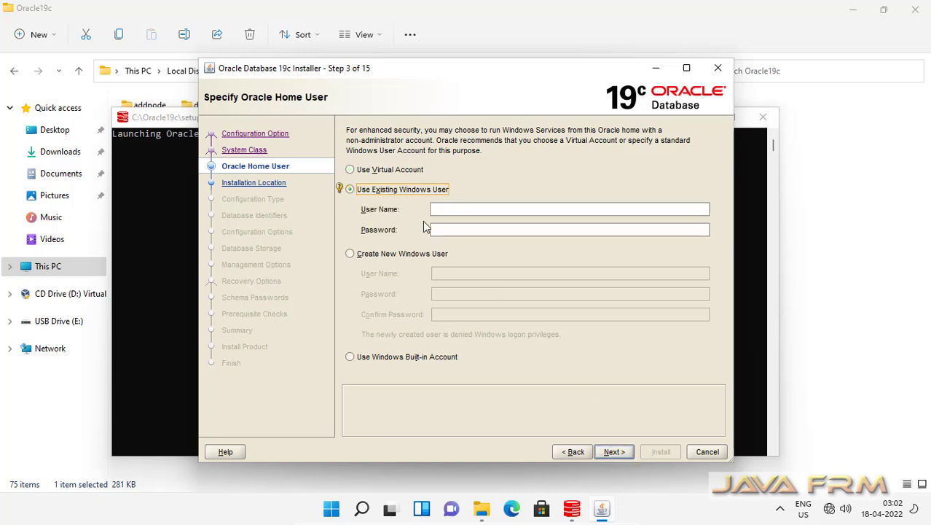
click(453, 212)
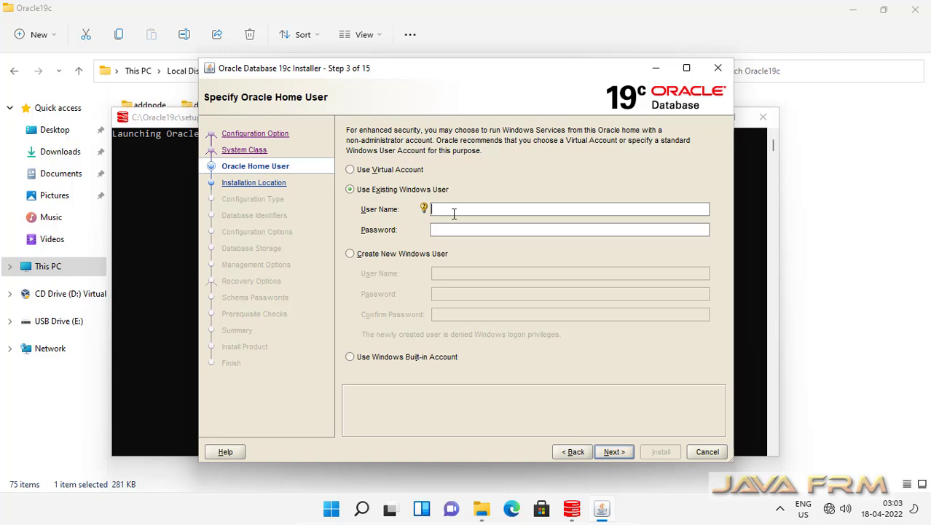
text(oracle)
key(Tab)
text(oracle@123)
click(616, 450)
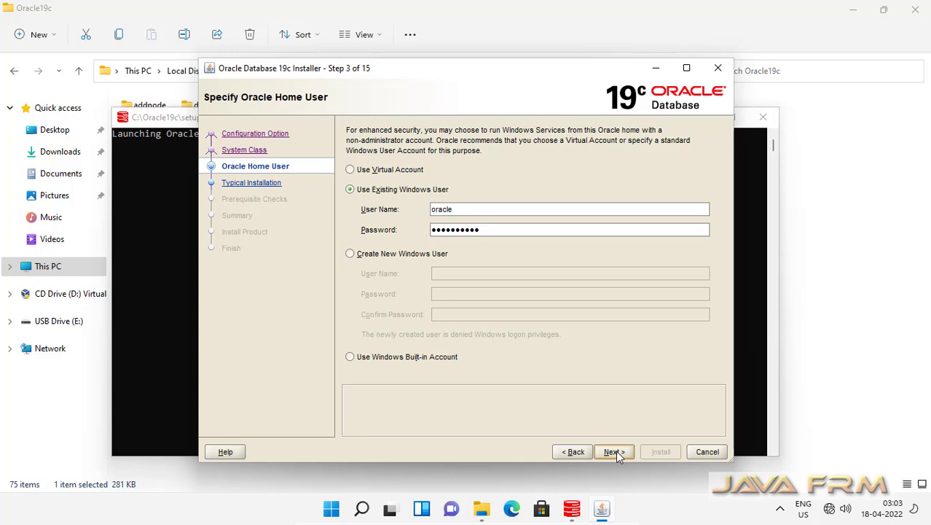
click(614, 452)
Set the Oracle base location to Oracle19cBase on the typical install configuration page.
click(614, 452)
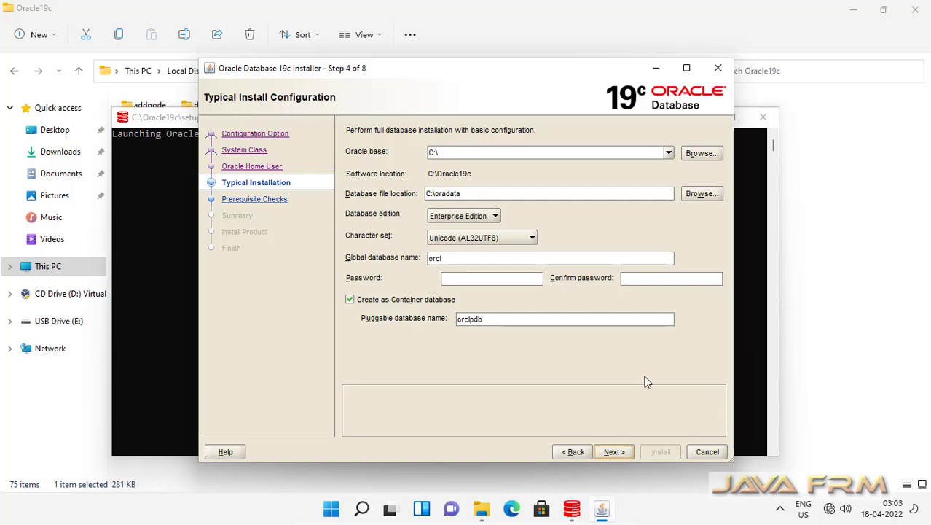
click(450, 153)
text(Oracle1)
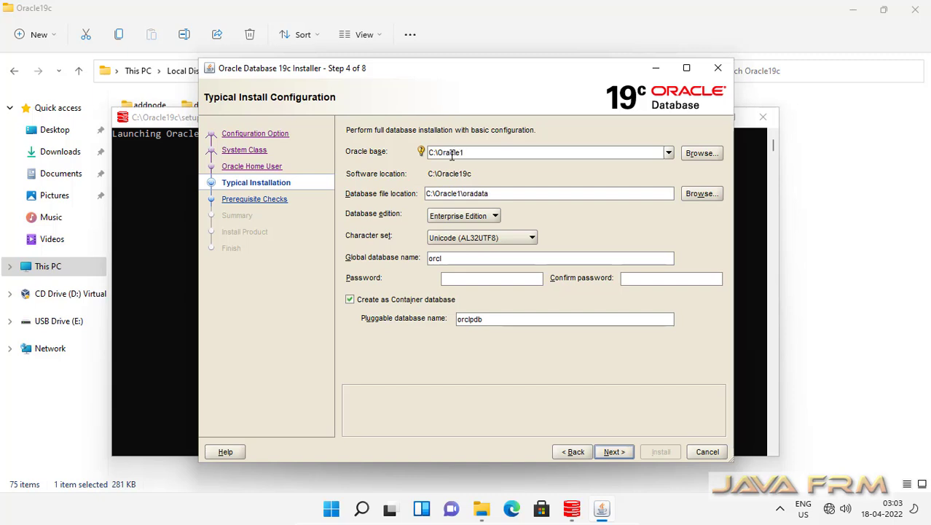
text(9cBase)
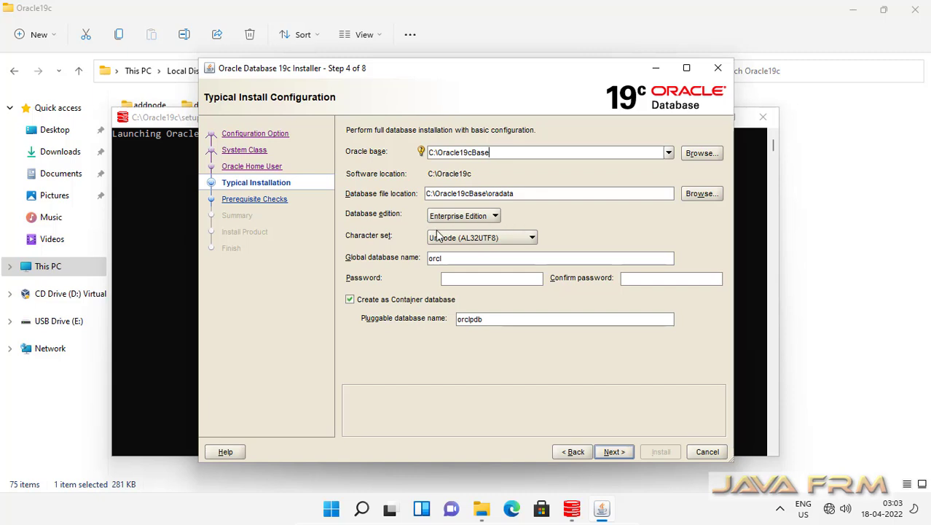
Enter and confirm the database admin password, then continue to the prerequisite checks.
click(451, 278)
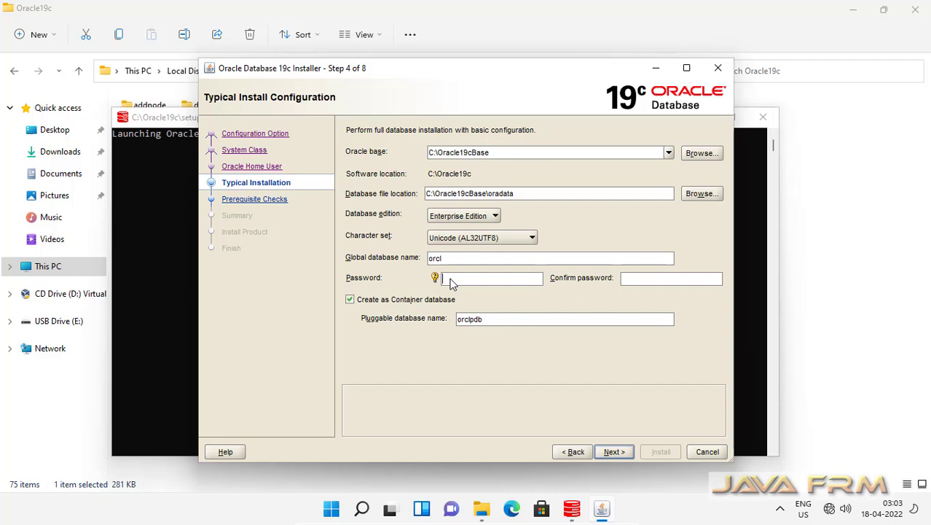
text(orcl)
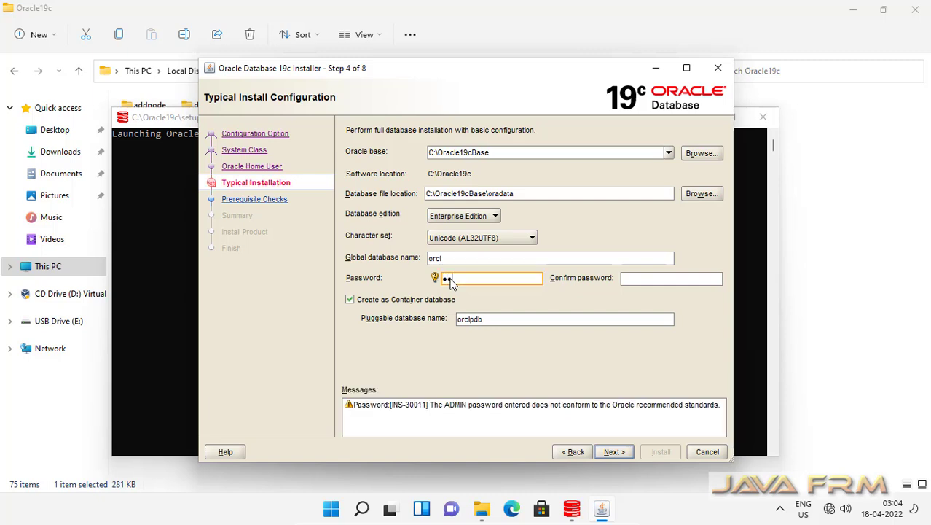
text(1234)
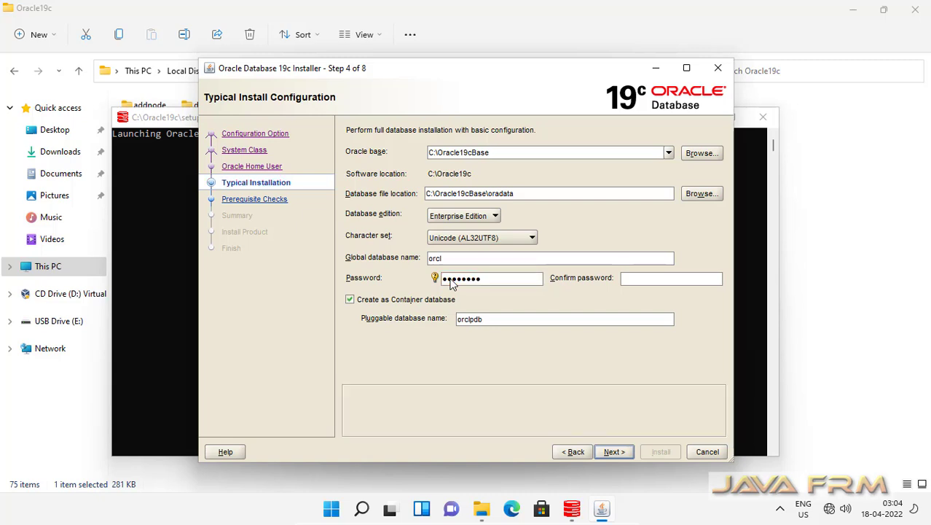
text(5)
click(651, 279)
text(Or)
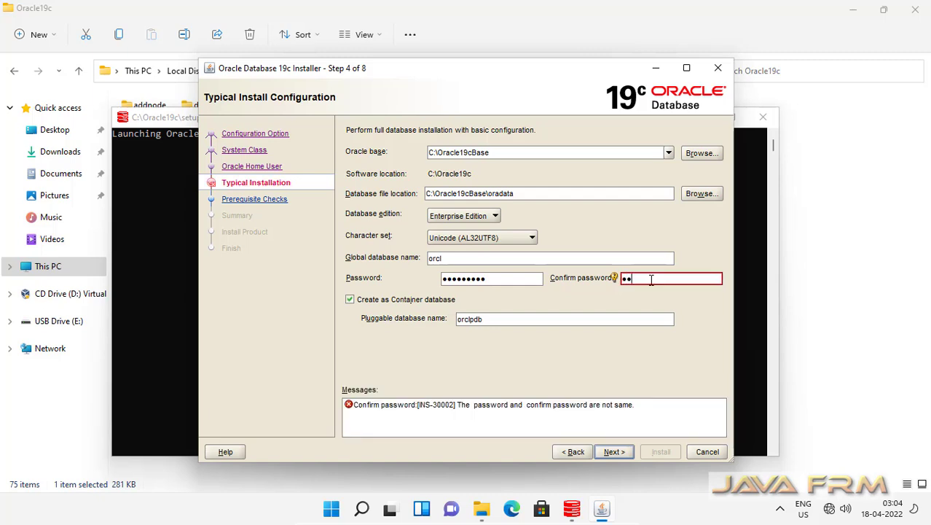
text(acle123)
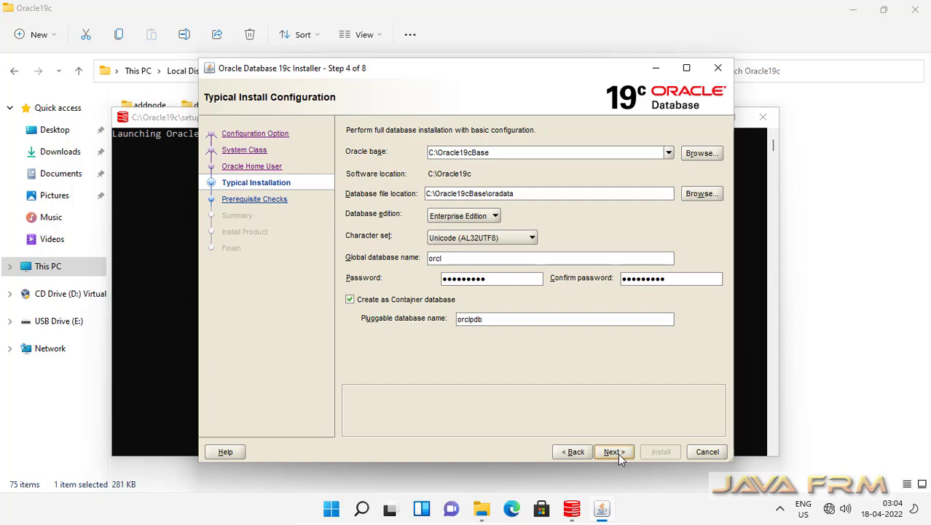
click(614, 452)
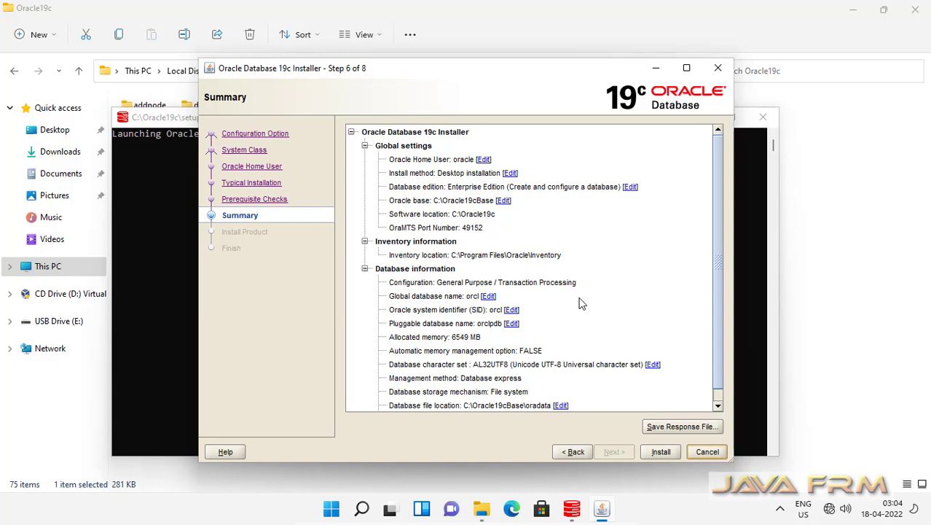
Review the install summary and save it as response file db.rsp on the Desktop.
scroll(582, 304, down, 1)
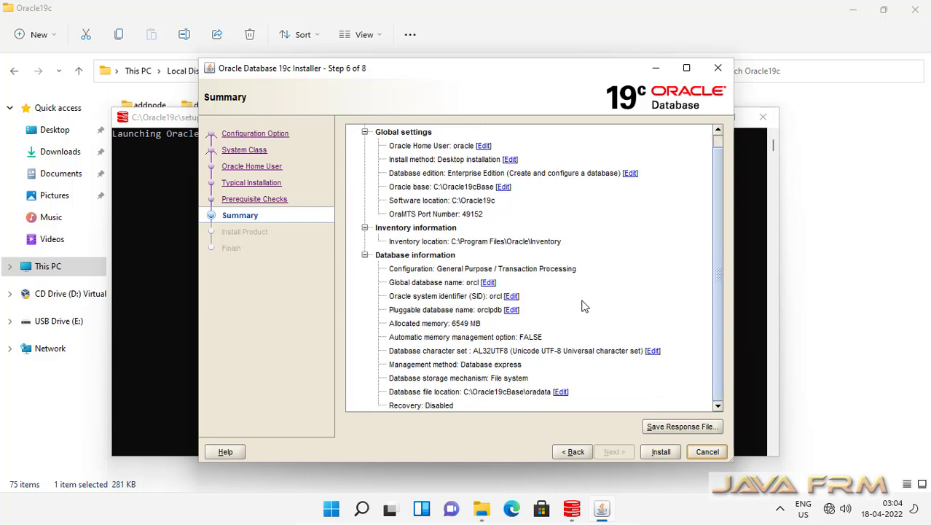
scroll(581, 305, up, 1)
scroll(582, 304, down, 1)
click(681, 426)
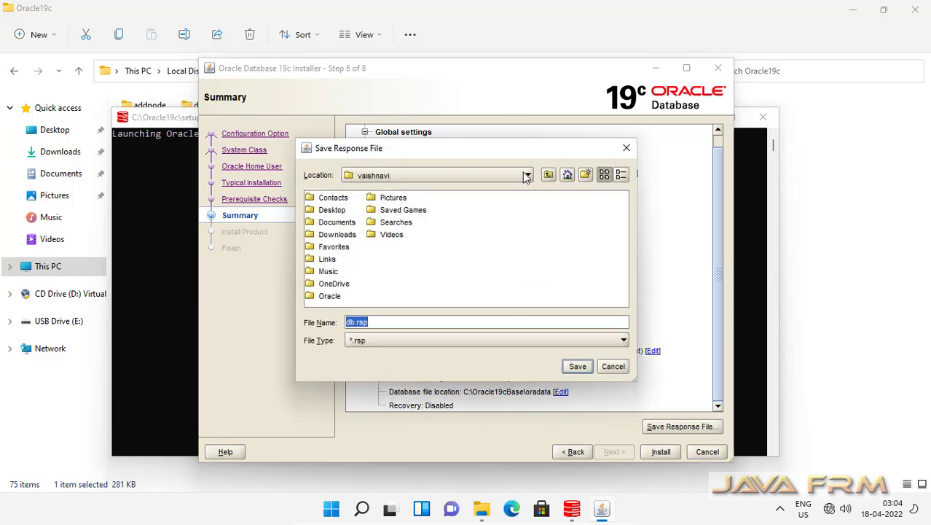
click(527, 175)
click(364, 191)
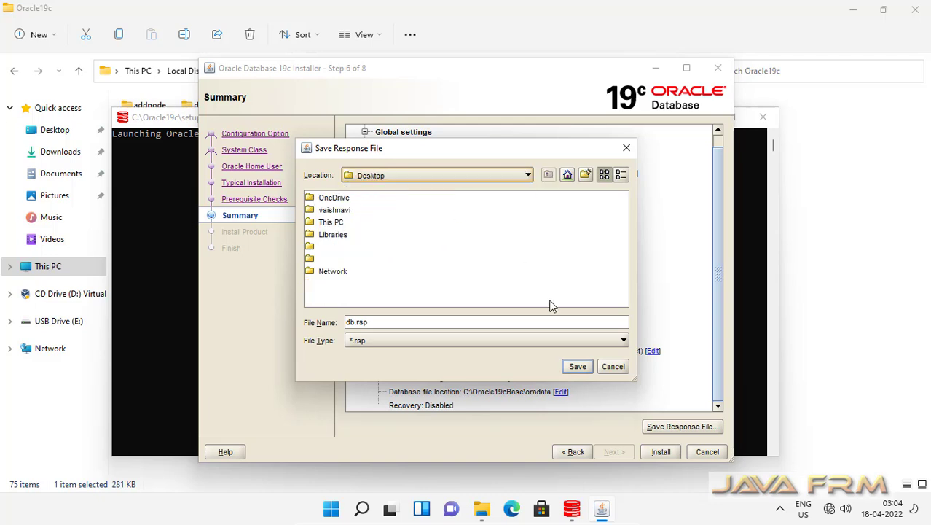
click(582, 370)
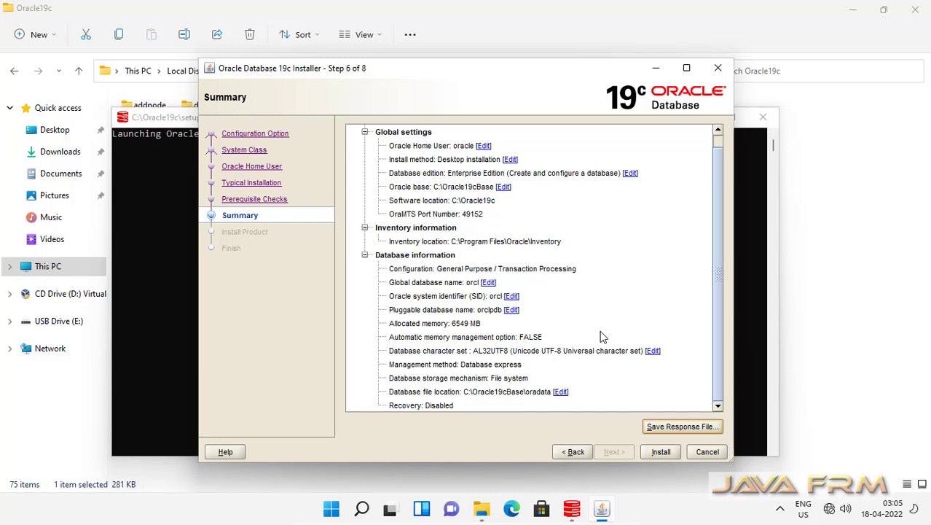
scroll(602, 336, up, 1)
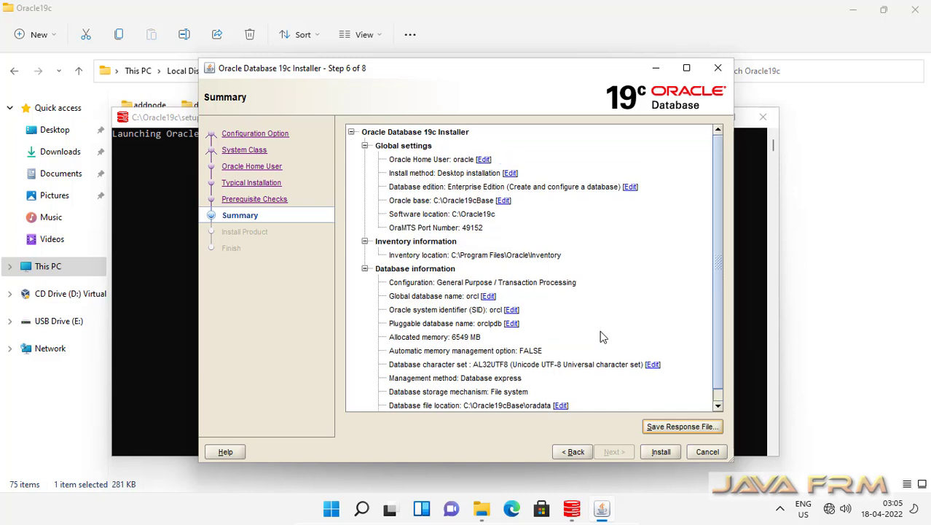
scroll(602, 337, down, 1)
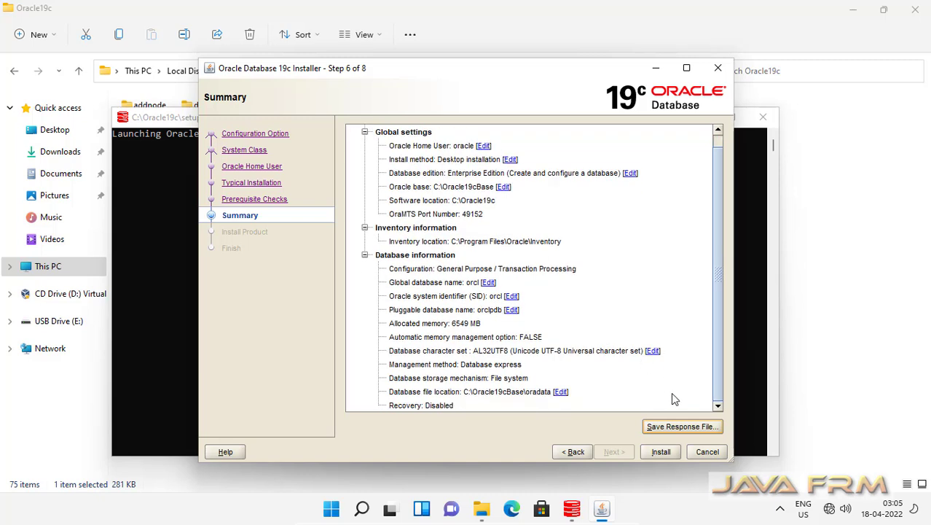
Install the orcl database, allow Java through the firewall, and follow the detailed log to completion.
click(661, 451)
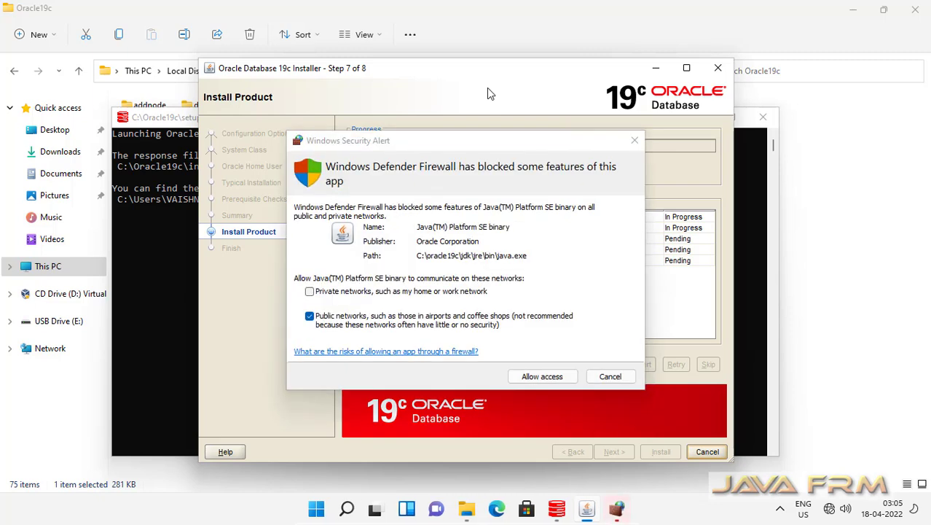
click(557, 377)
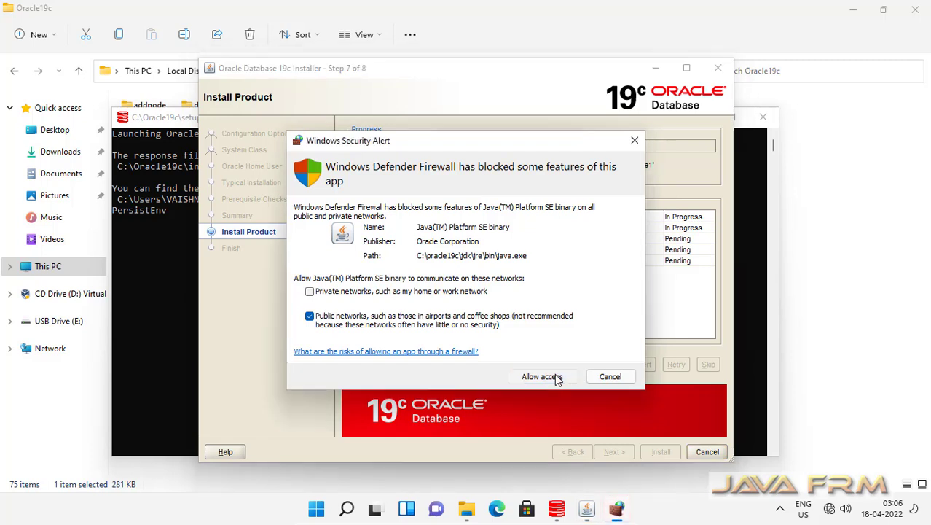
click(556, 376)
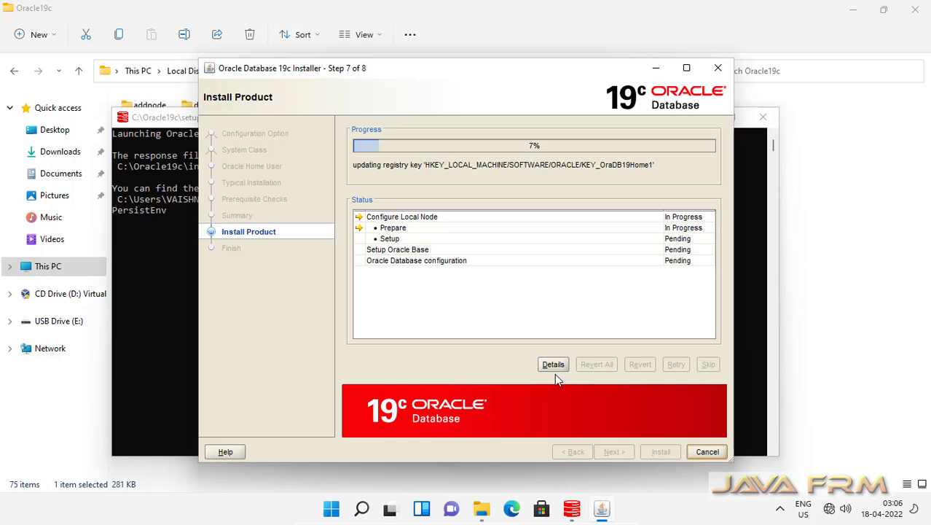
click(554, 367)
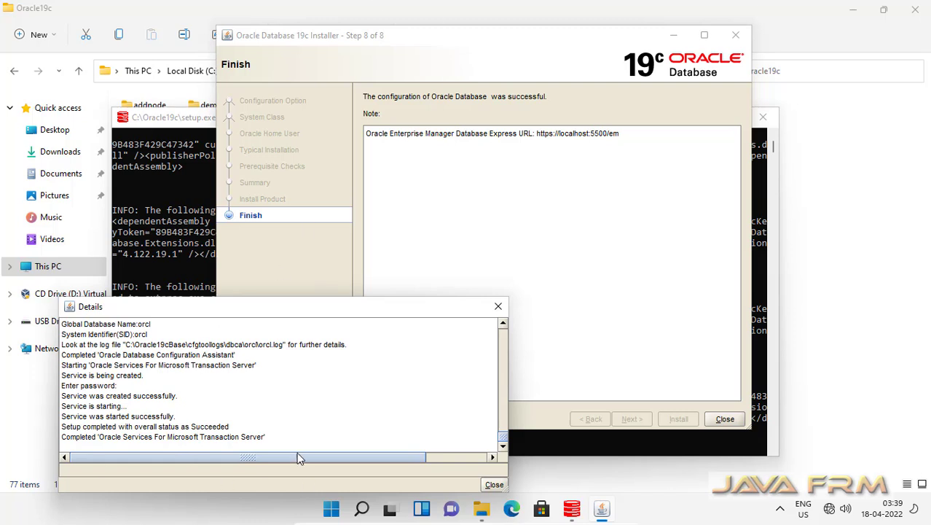
Close the log window and the installer's Finish page, then browse to Local Disk (C:).
click(495, 485)
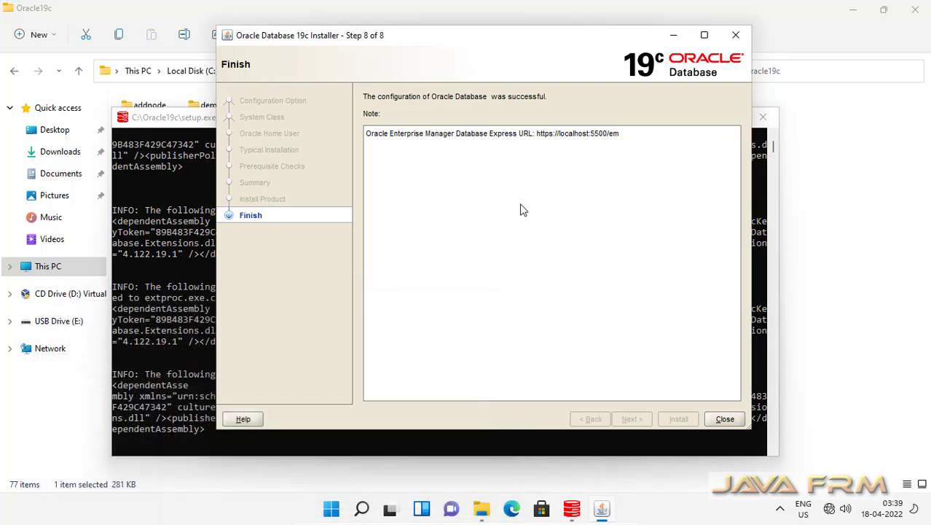
click(725, 419)
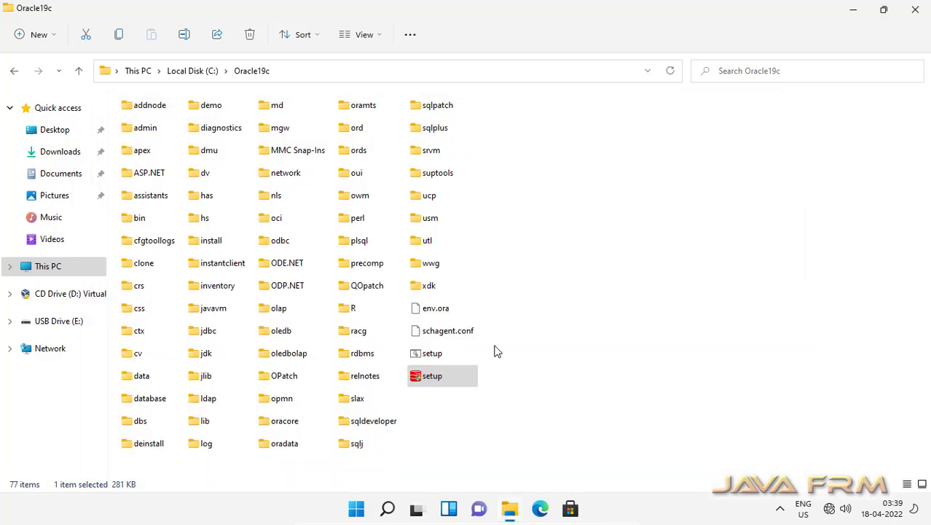
click(208, 73)
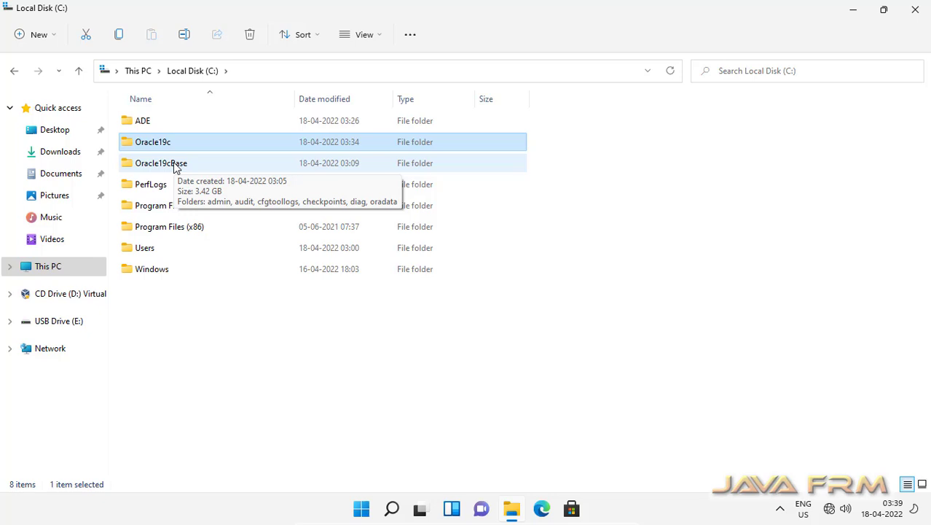
Browse Oracle19cBase > oradata > ORCL and select the TEMP01, UNDOTBS01 and USERS01 datafiles.
double_click(176, 167)
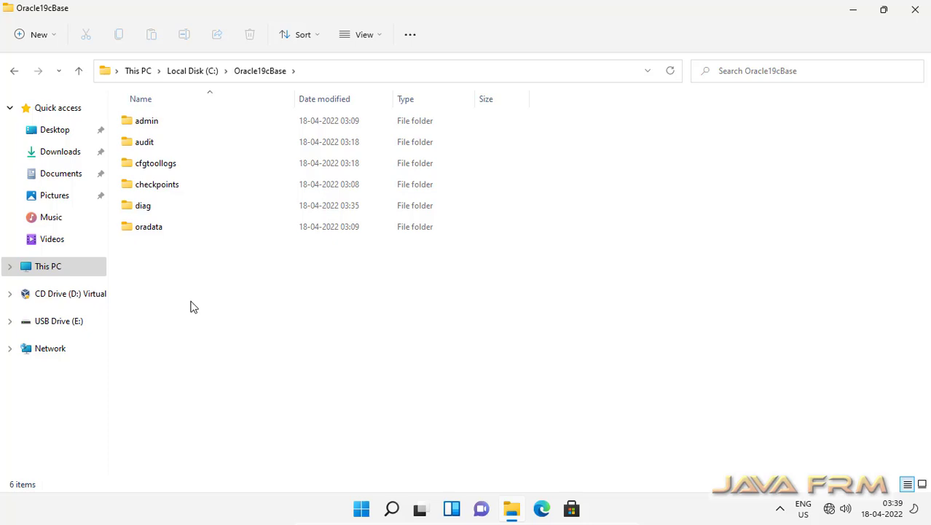
double_click(149, 226)
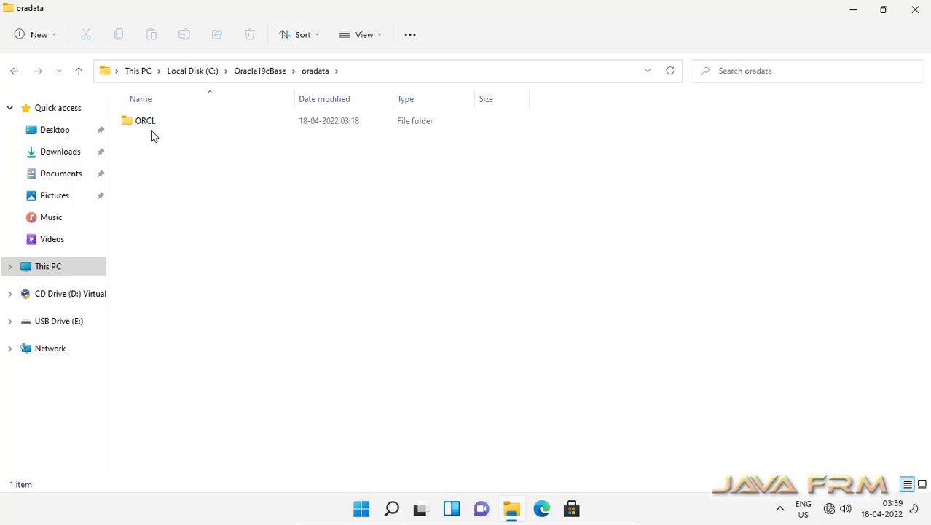
double_click(147, 127)
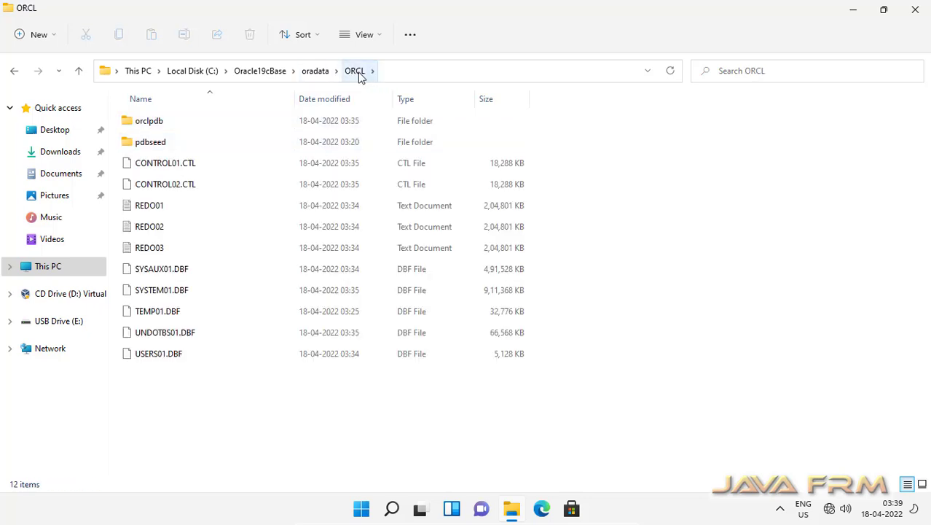
click(164, 125)
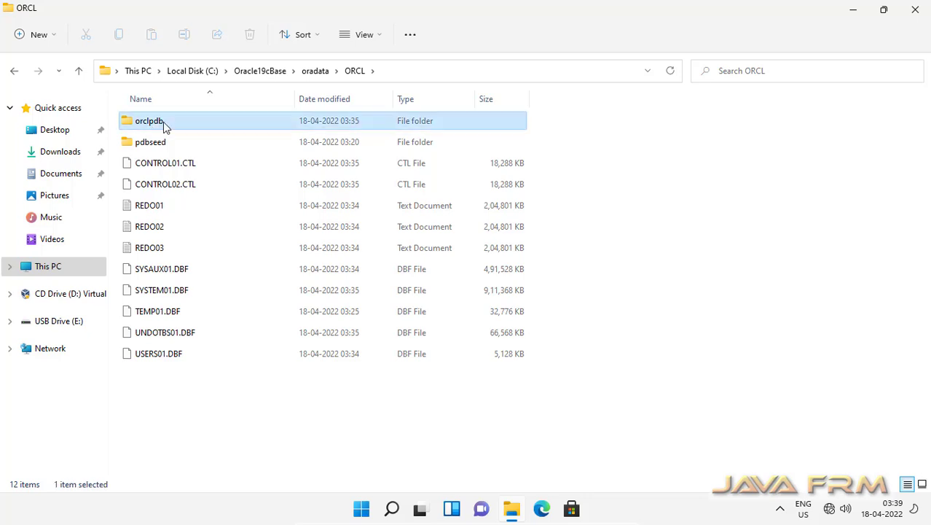
double_click(165, 125)
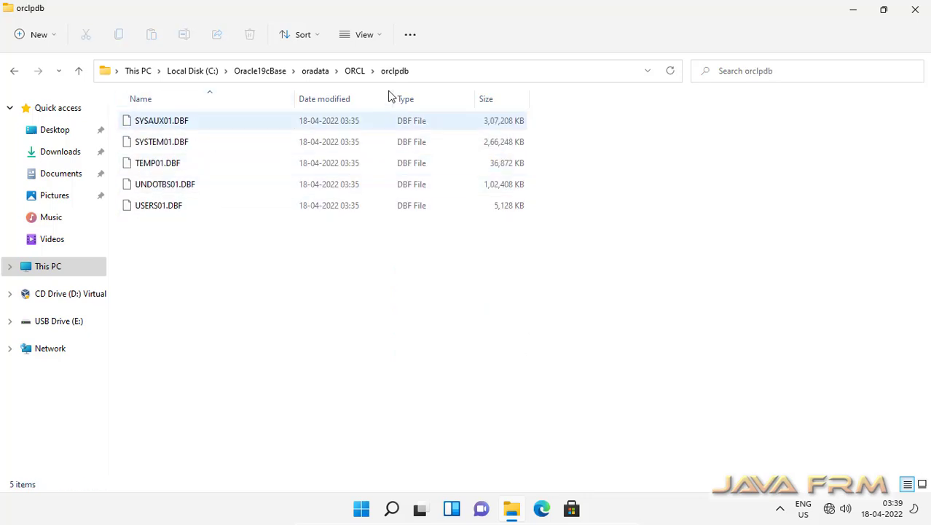
click(357, 71)
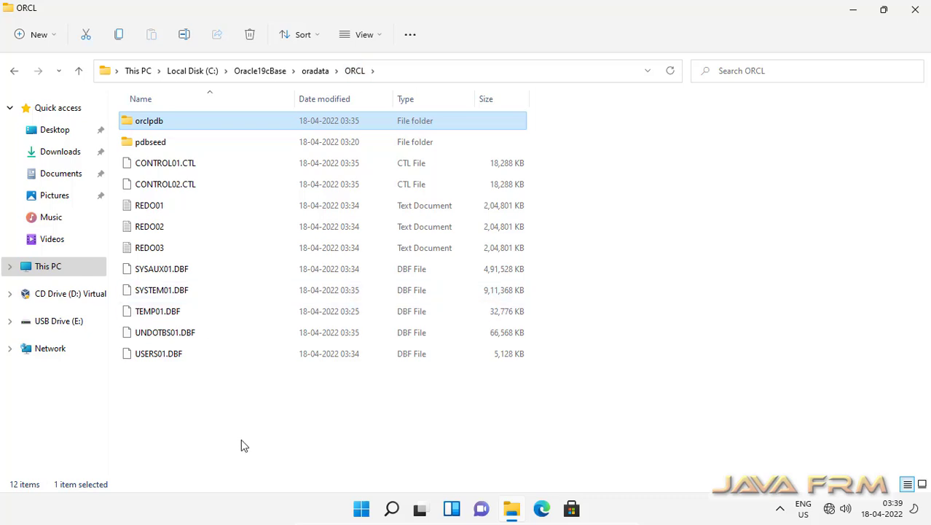
drag(227, 397, 125, 245)
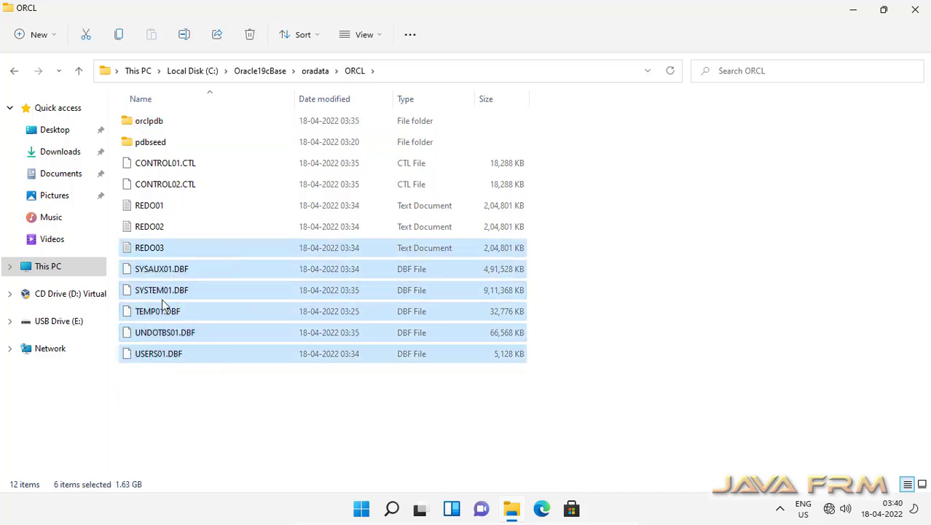
Inspect the five orclpdb datafiles and the pdbseed folder, then return to Oracle19cBase.
double_click(158, 121)
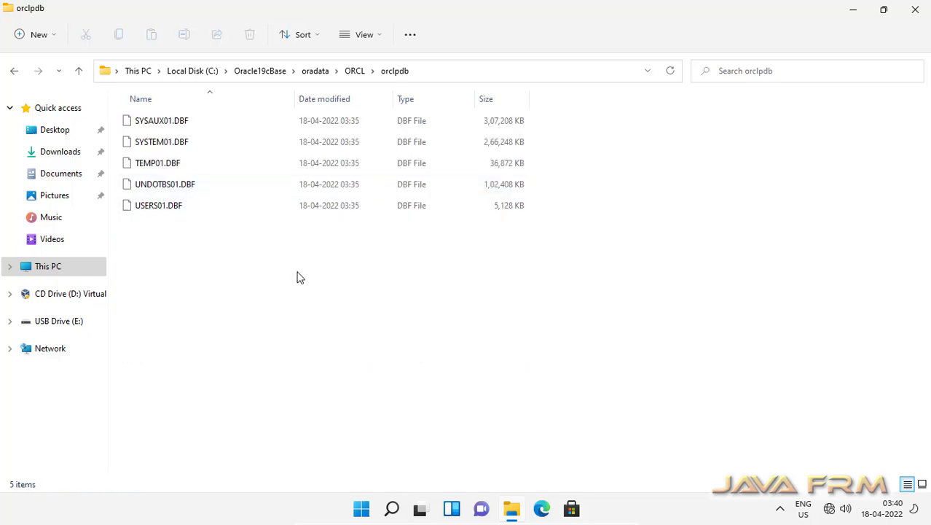
drag(299, 277, 130, 93)
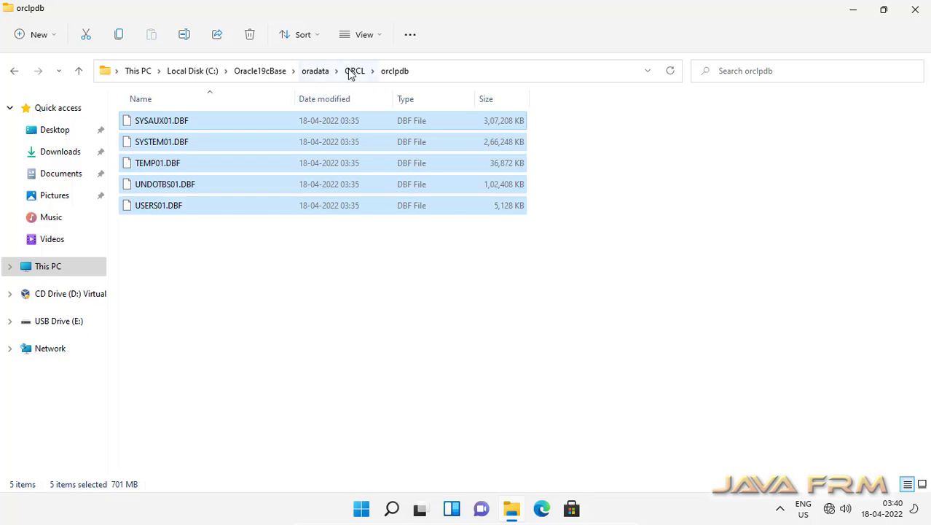
click(352, 72)
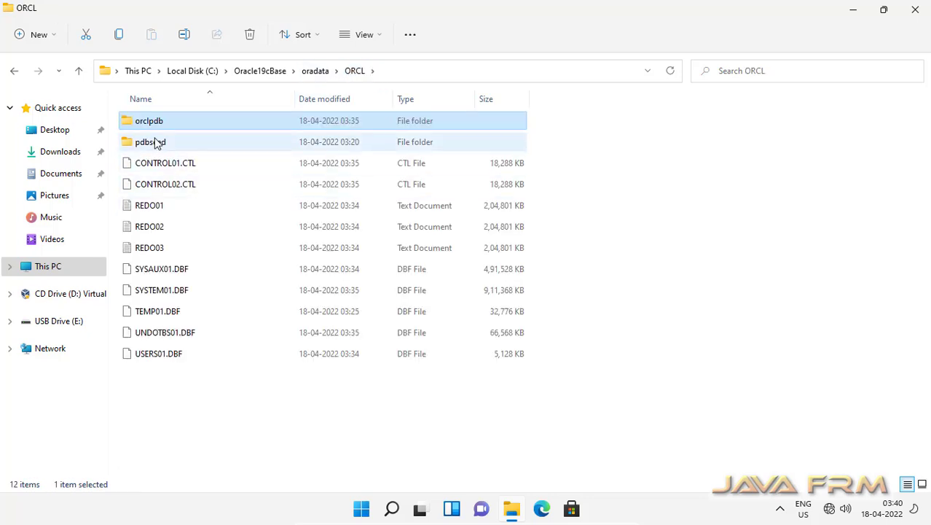
click(156, 145)
double_click(159, 148)
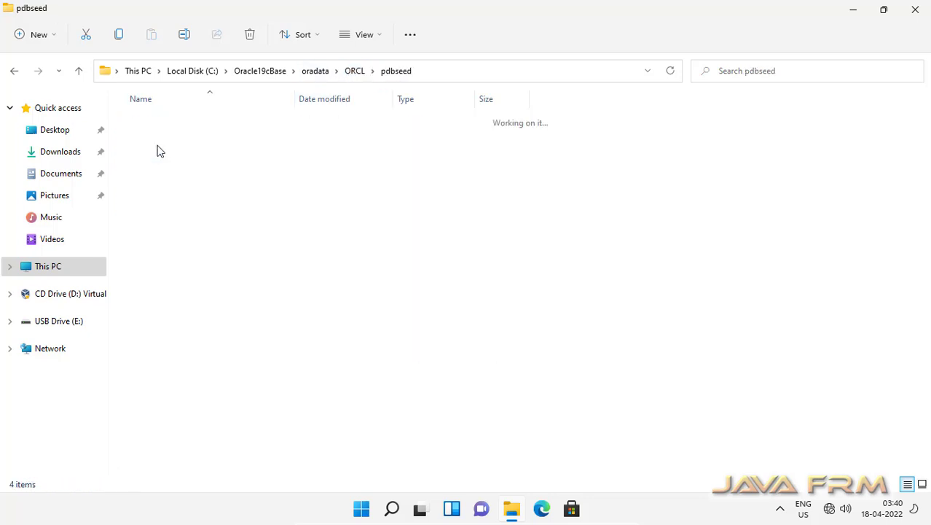
click(356, 73)
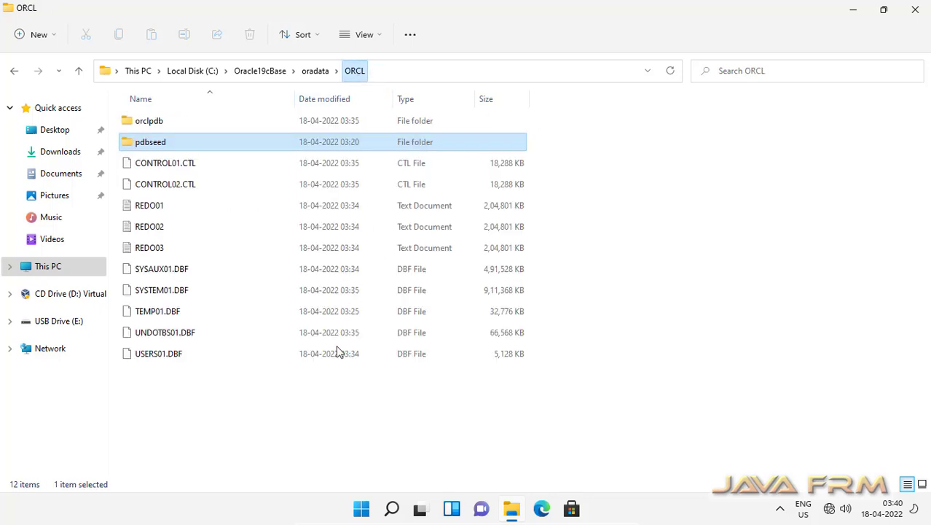
click(319, 75)
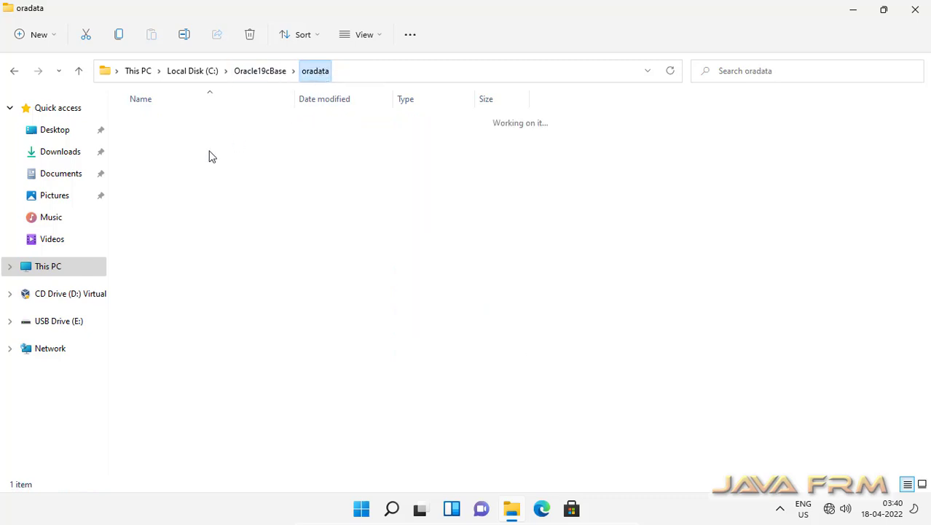
click(271, 75)
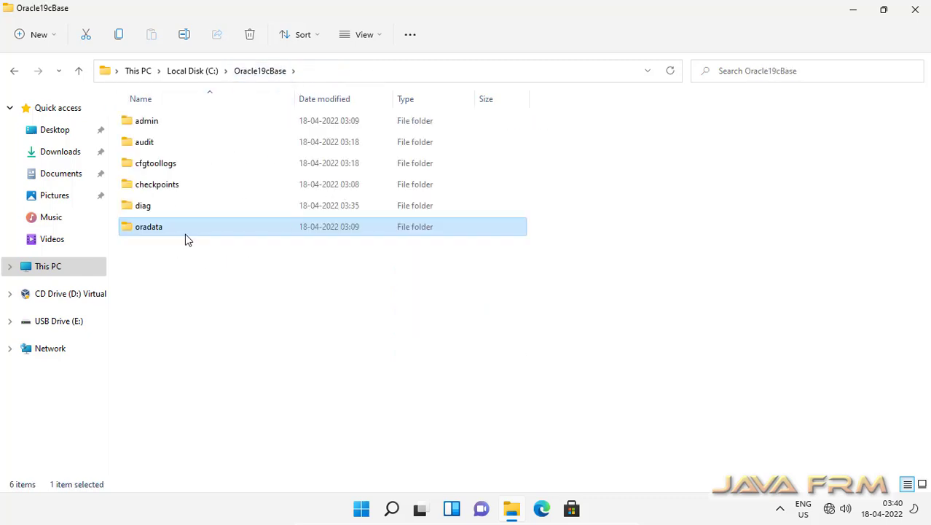
click(160, 168)
double_click(160, 169)
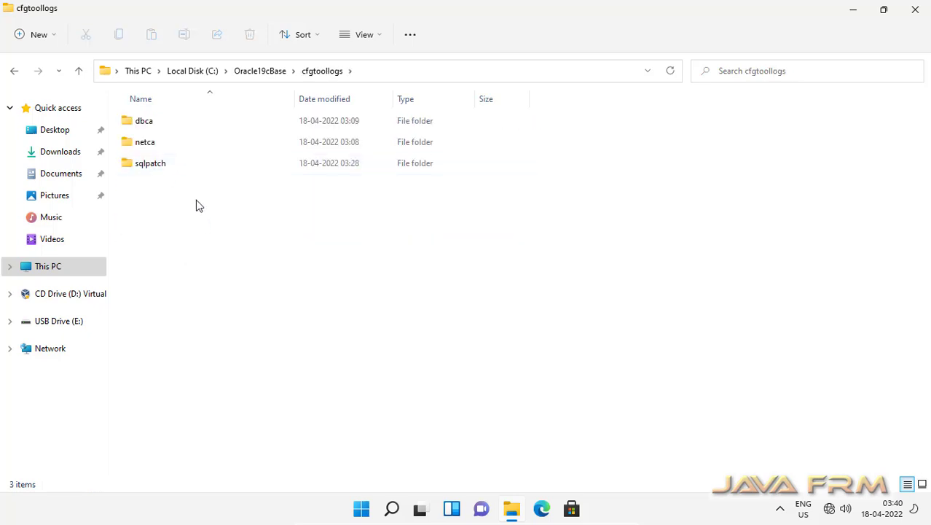
double_click(149, 127)
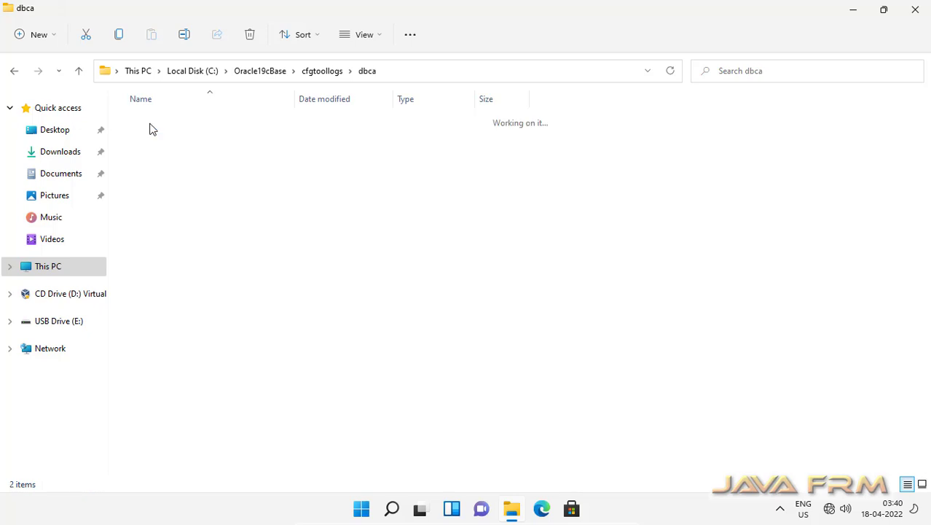
double_click(143, 121)
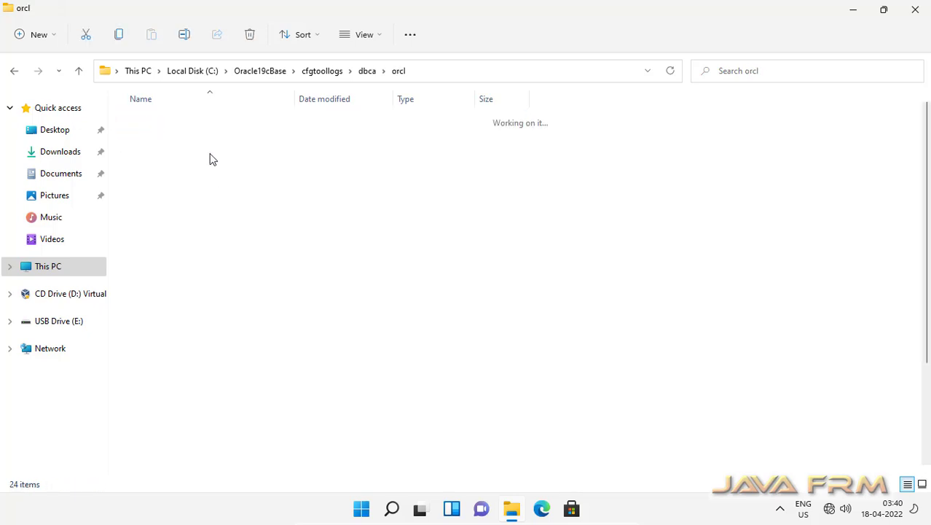
click(365, 34)
click(359, 153)
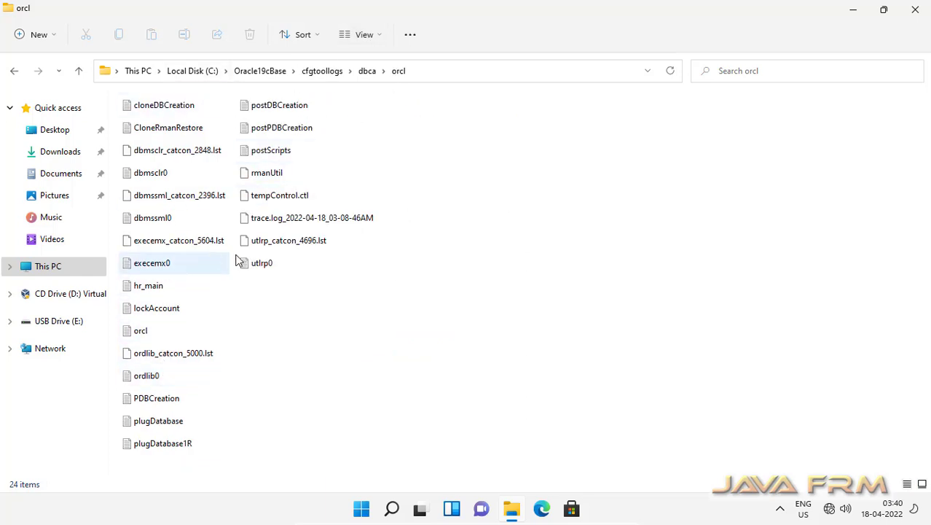
click(281, 133)
double_click(281, 133)
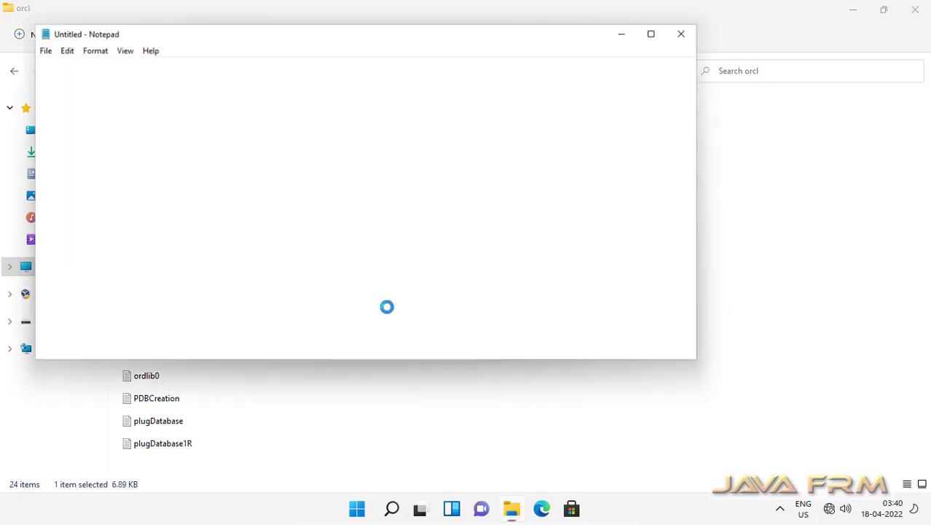
scroll(365, 287, down, 15)
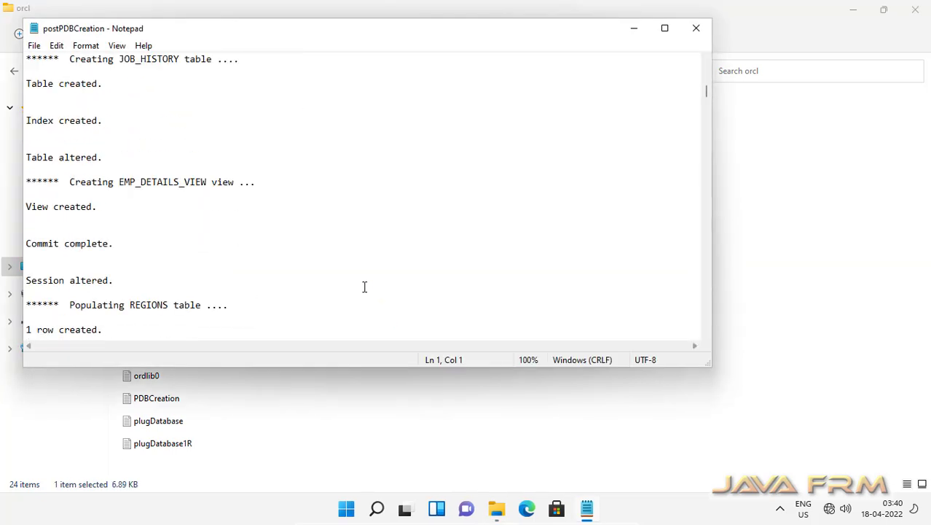
click(696, 31)
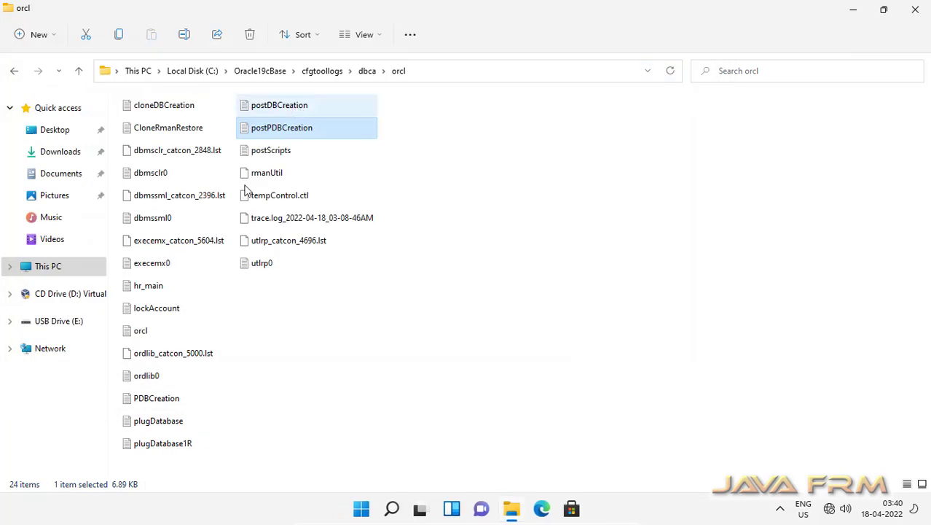
click(166, 403)
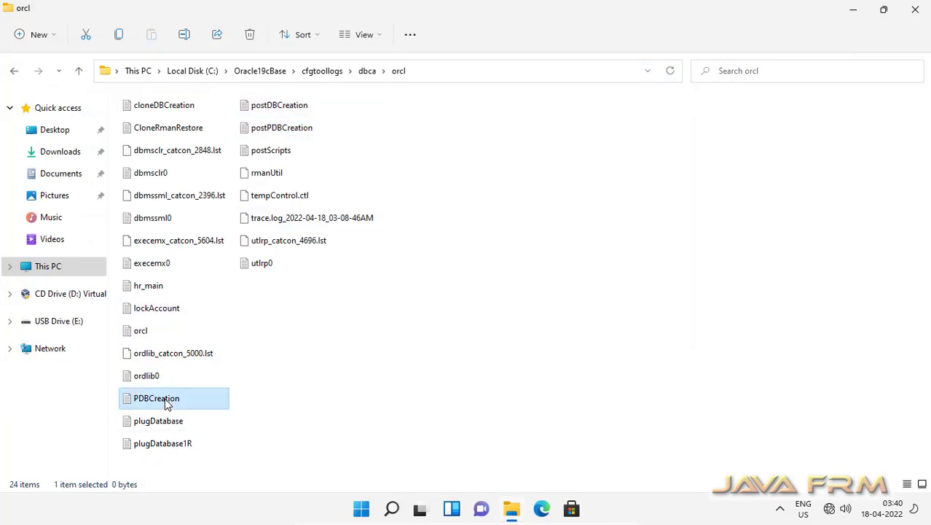
double_click(167, 403)
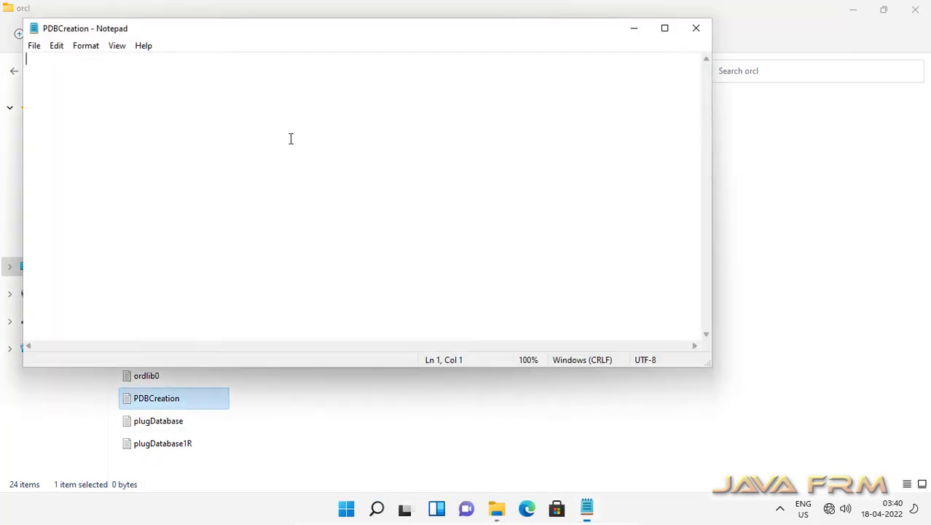
click(695, 31)
click(164, 429)
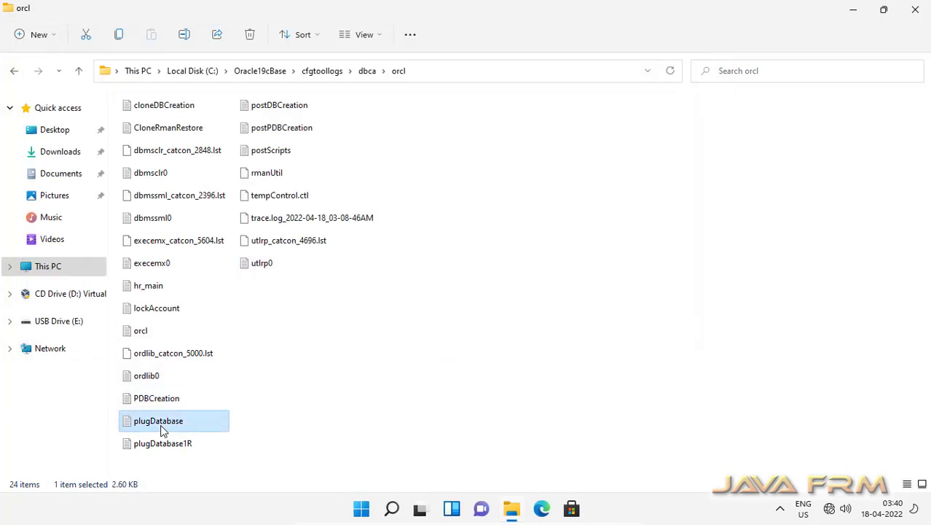
double_click(161, 429)
scroll(300, 235, down, 10)
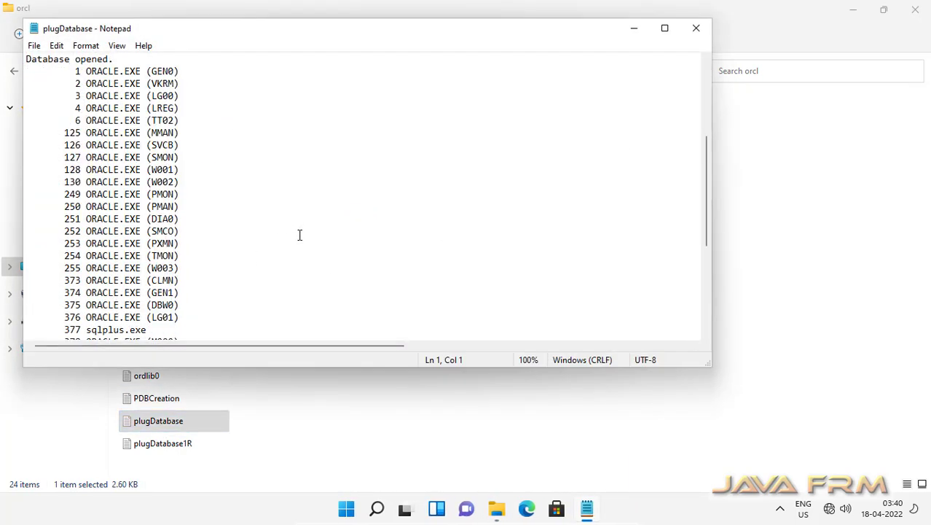
click(696, 29)
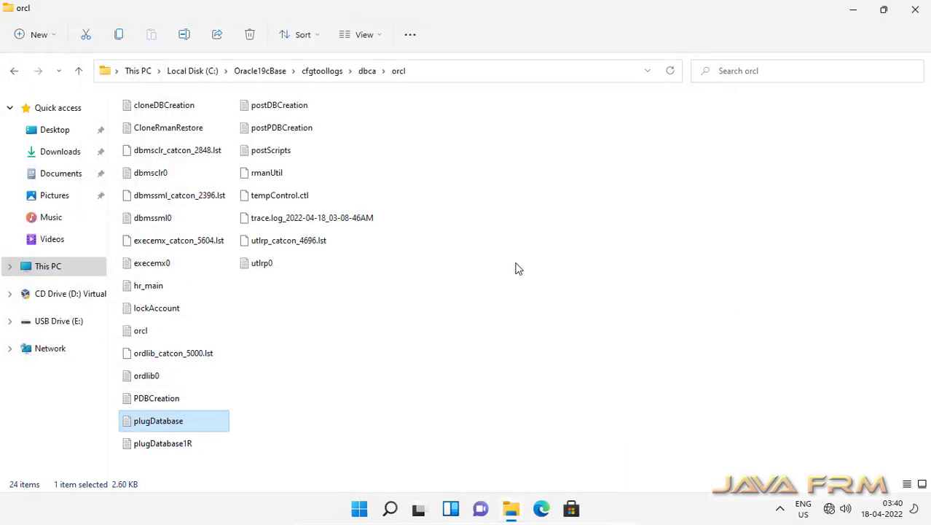
click(323, 72)
click(255, 72)
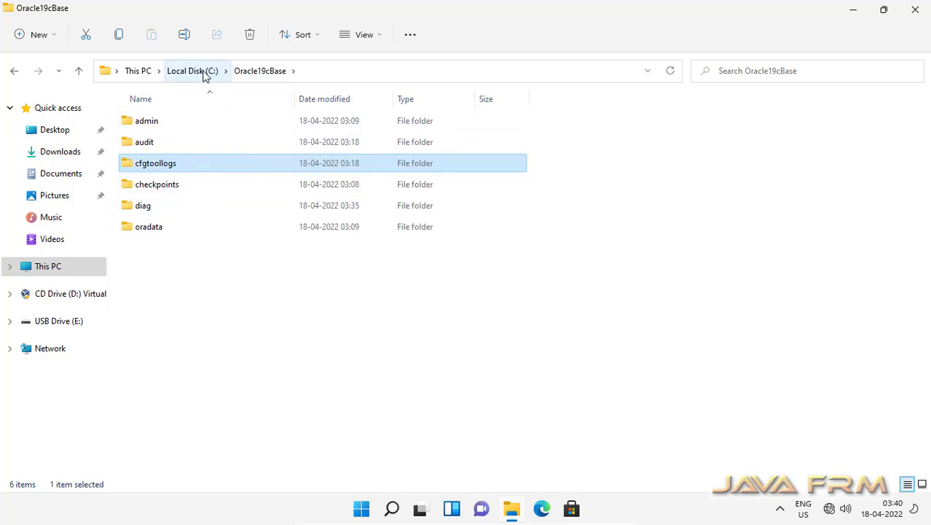
Look inside Oracle19cBase\admin\orcl, then return to the root of the C: drive.
double_click(146, 122)
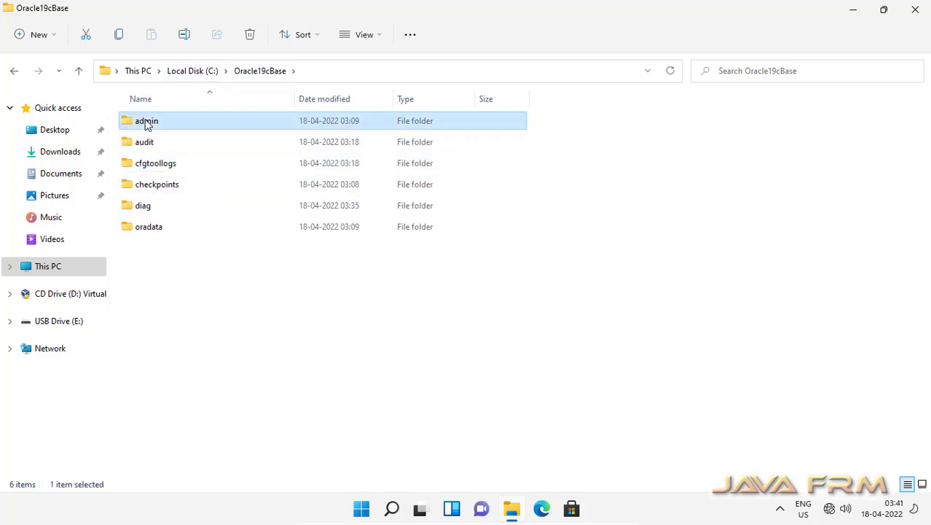
click(144, 123)
double_click(142, 122)
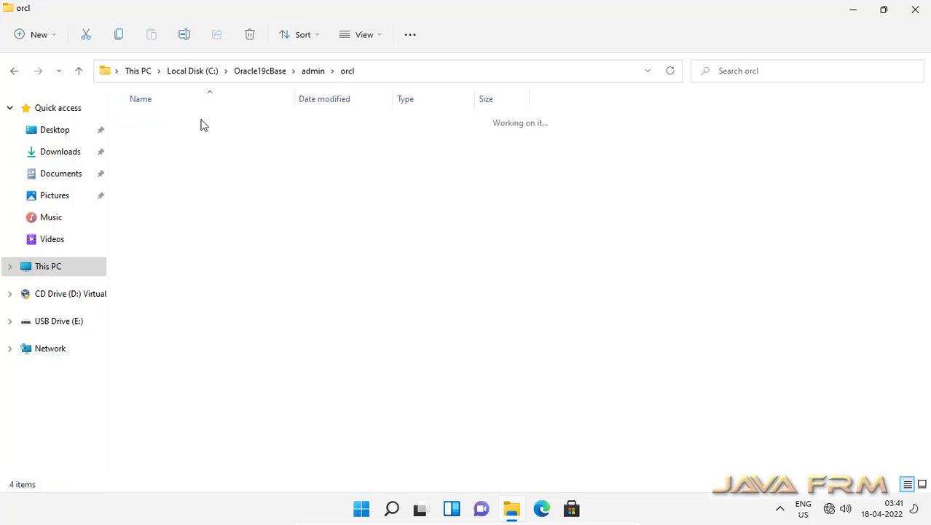
click(274, 73)
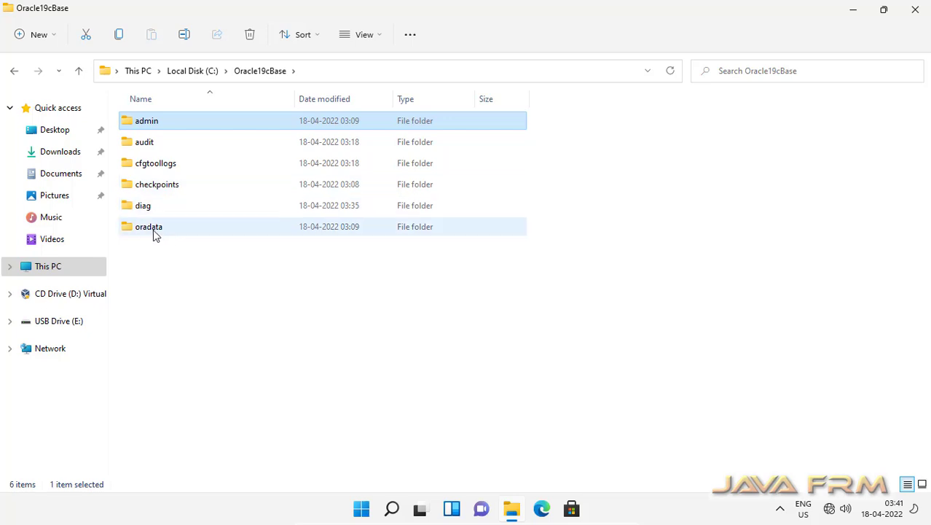
click(192, 72)
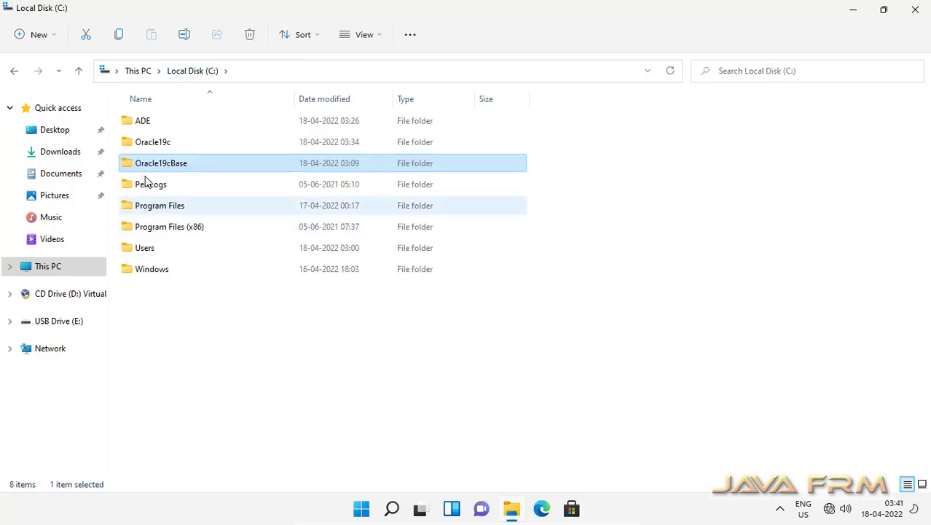
Open C:\Oracle19c\network\admin and select listener.ora.
double_click(159, 143)
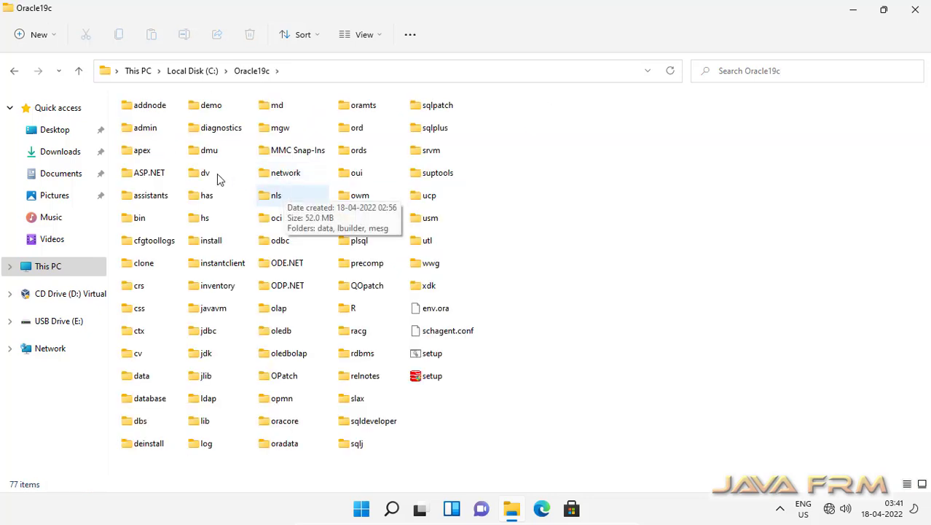
double_click(148, 129)
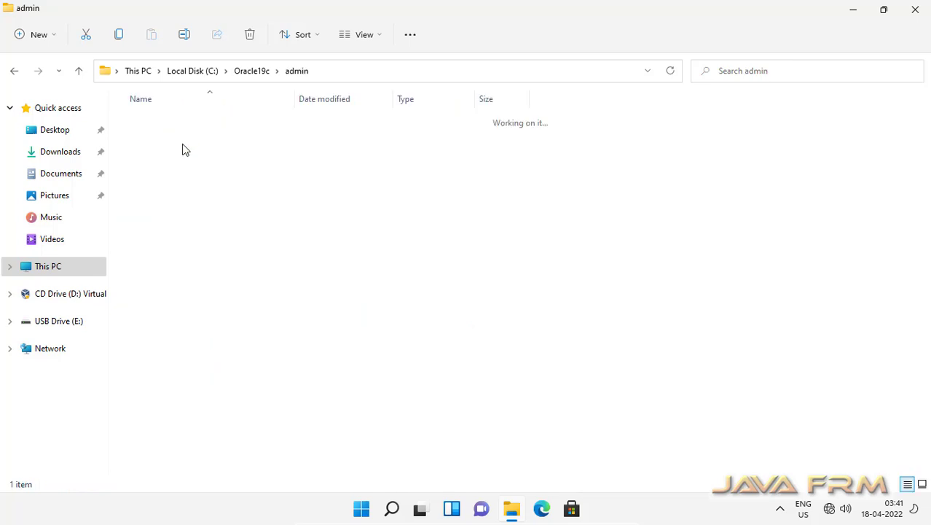
click(250, 72)
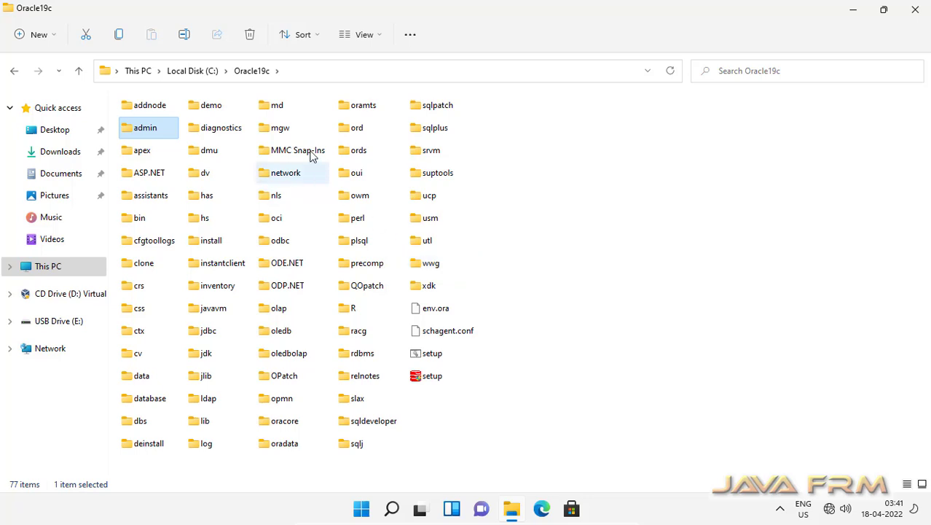
double_click(289, 177)
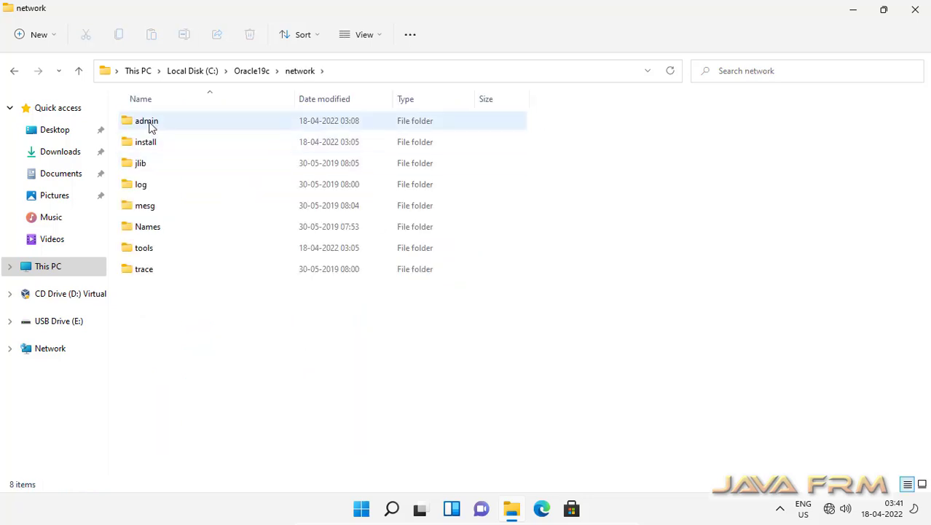
double_click(149, 124)
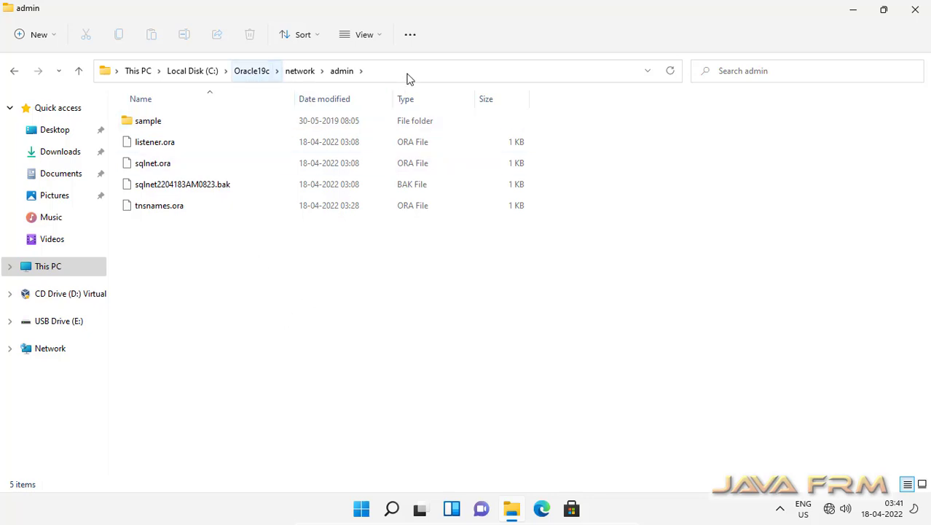
click(157, 149)
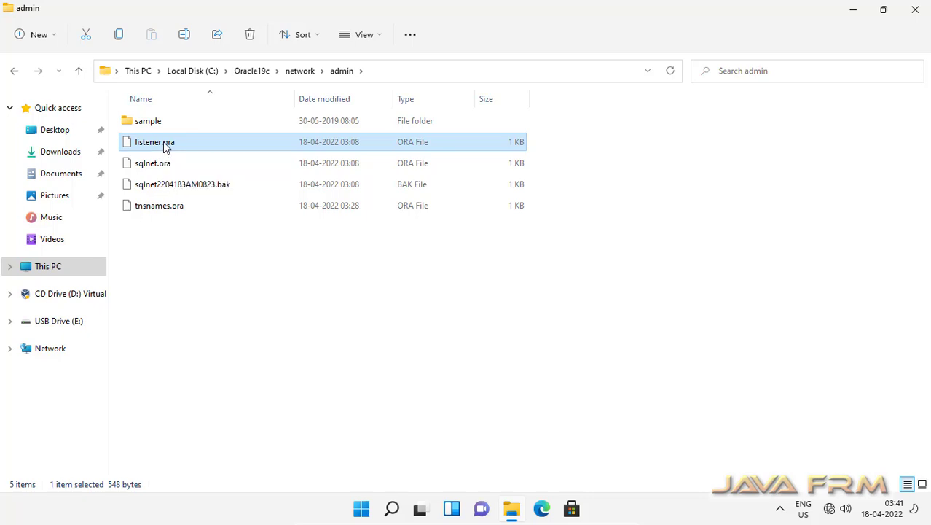
key(Return)
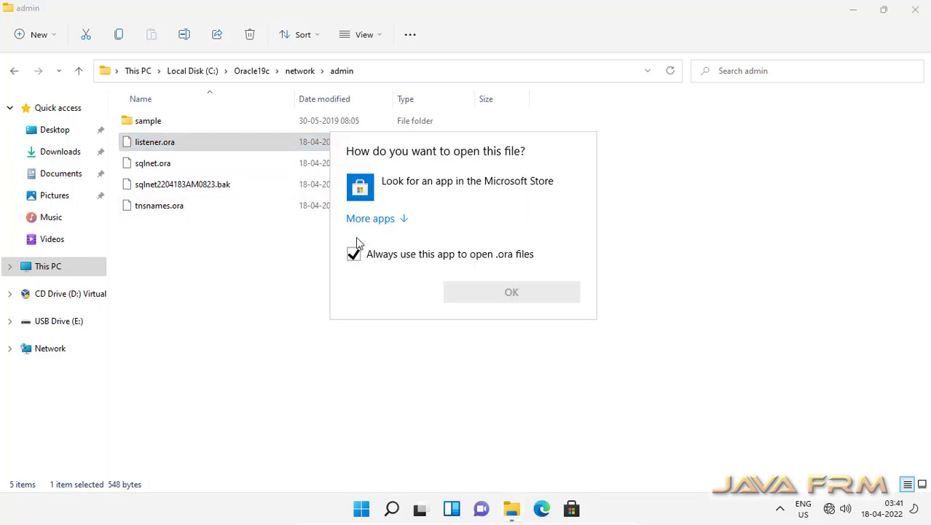
click(369, 219)
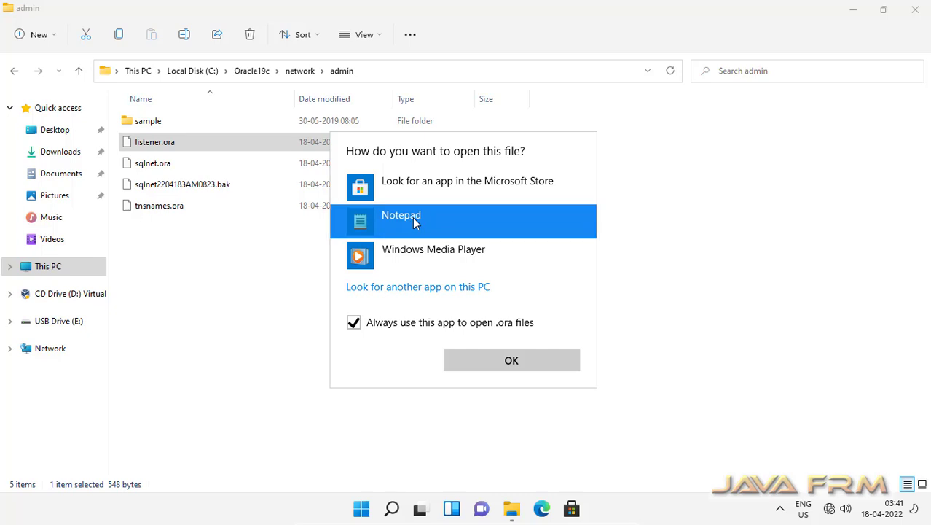
click(520, 372)
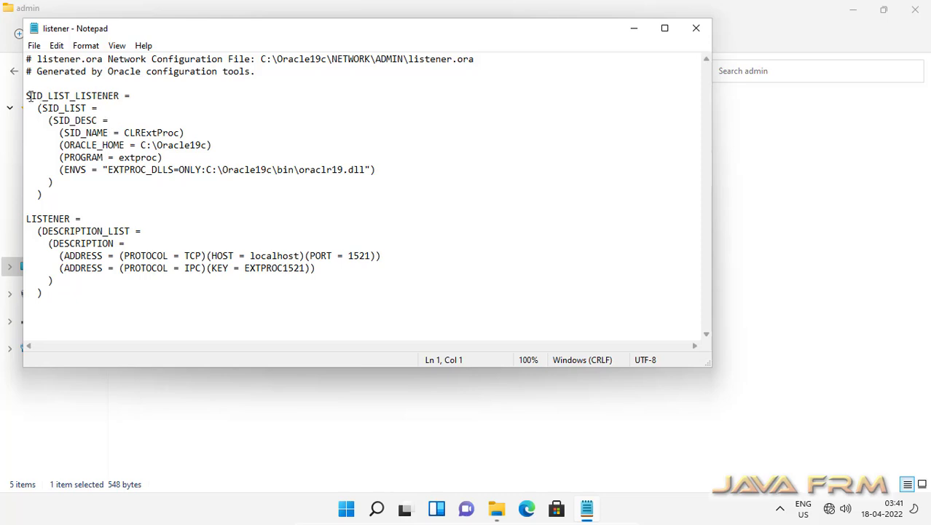
drag(29, 97, 179, 259)
click(267, 254)
click(697, 32)
click(152, 168)
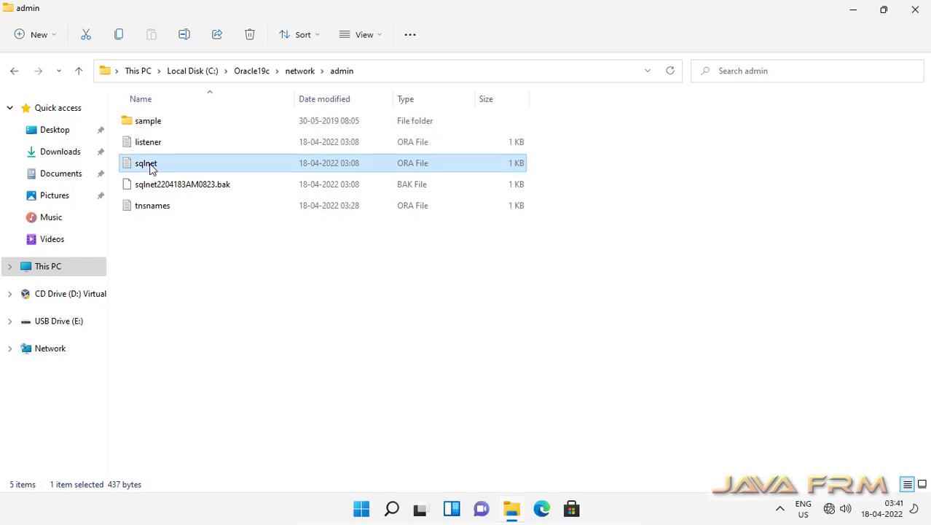
double_click(152, 169)
click(705, 33)
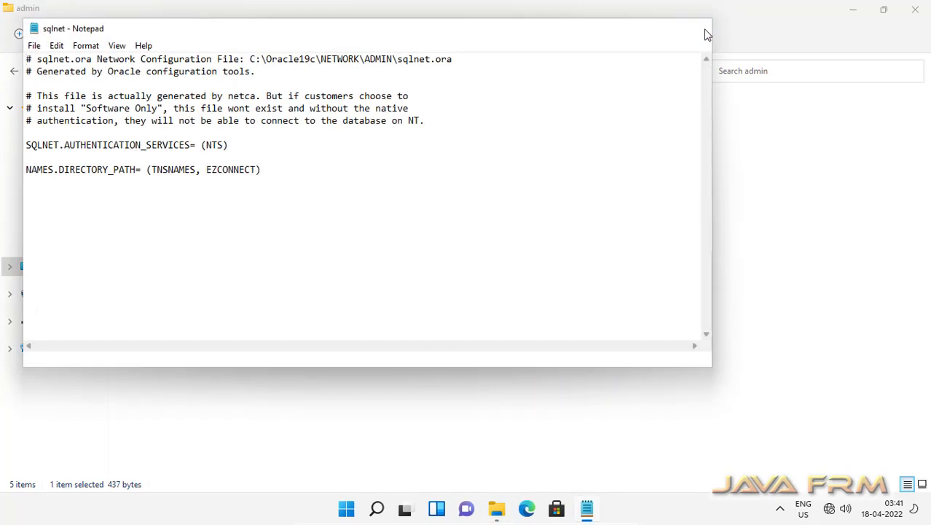
click(154, 210)
double_click(154, 211)
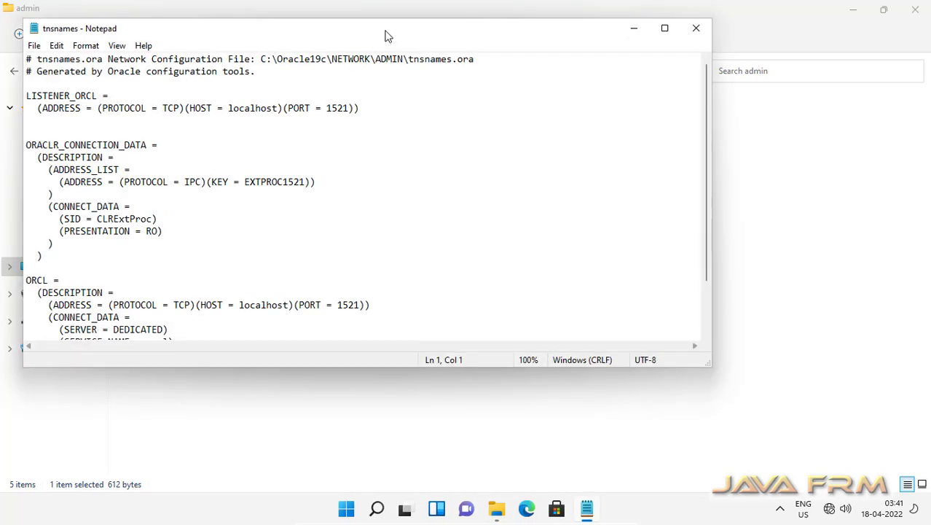
double_click(387, 34)
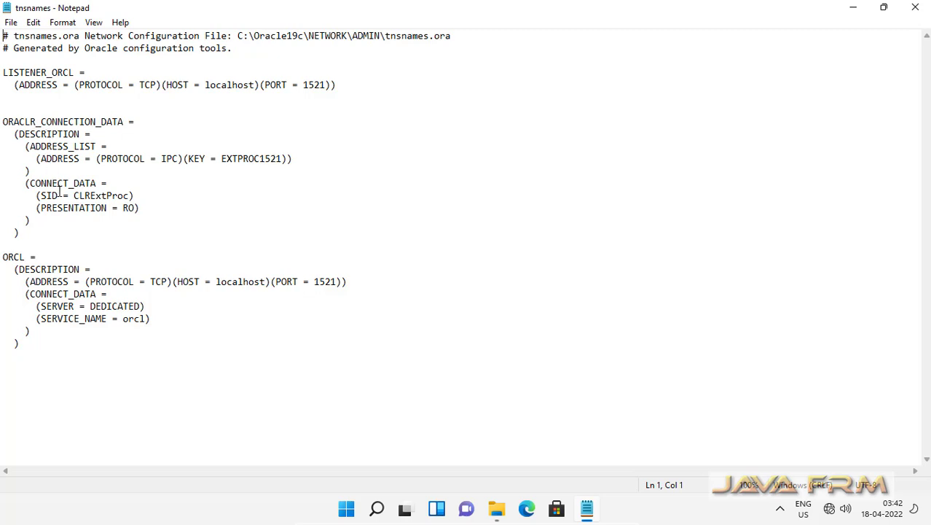
drag(5, 256, 307, 358)
click(276, 353)
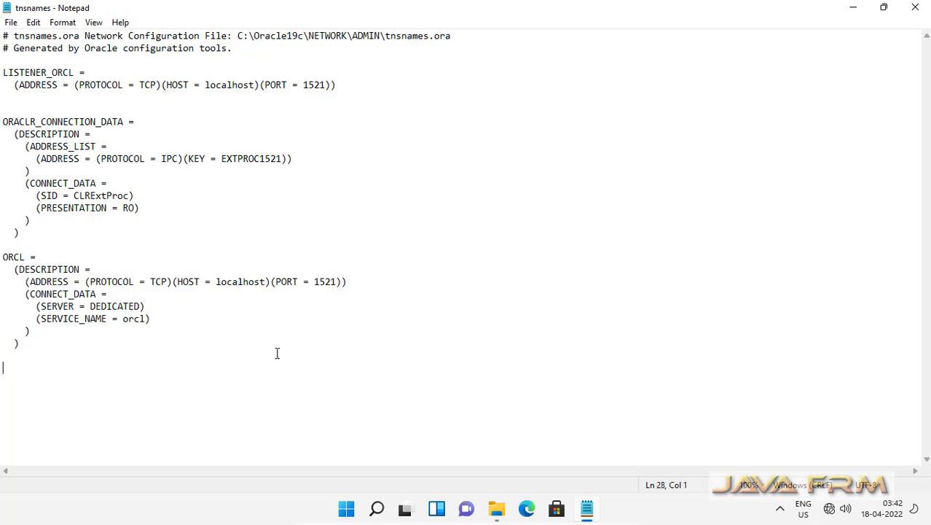
click(915, 9)
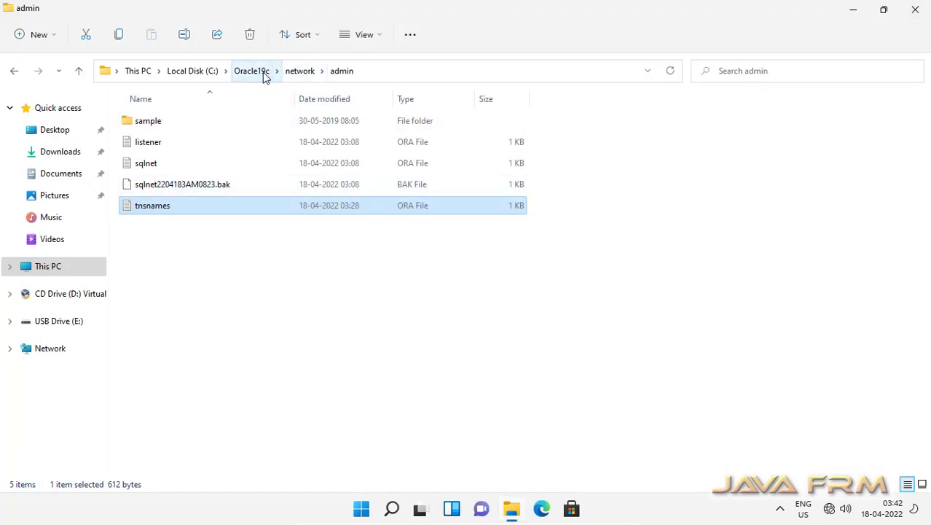
Open Oracle19c > cfgtoollogs > cfgfw, widening the name column to show full log names.
click(266, 73)
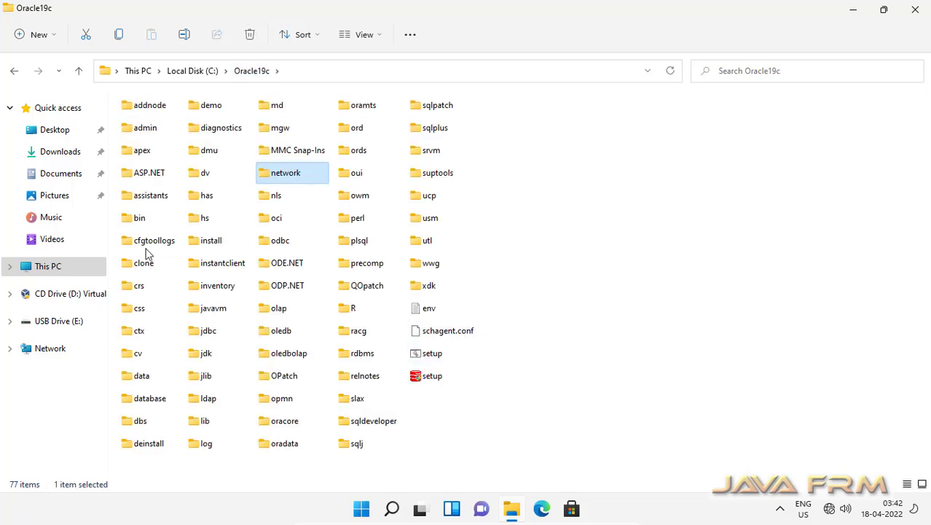
double_click(154, 242)
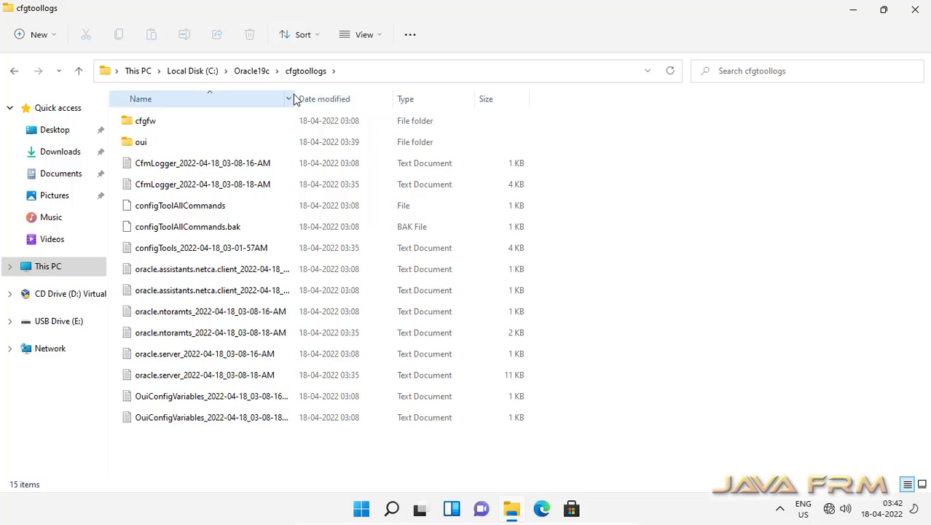
drag(299, 98, 439, 122)
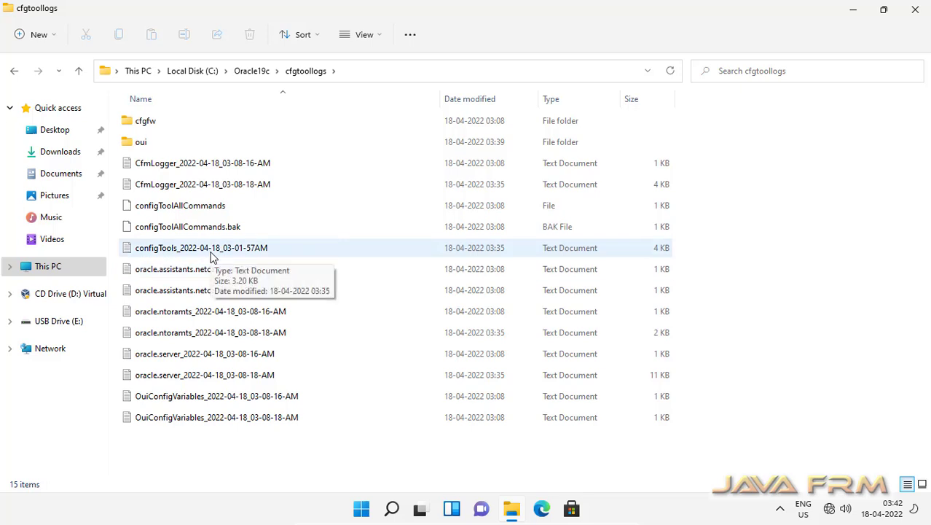
double_click(146, 121)
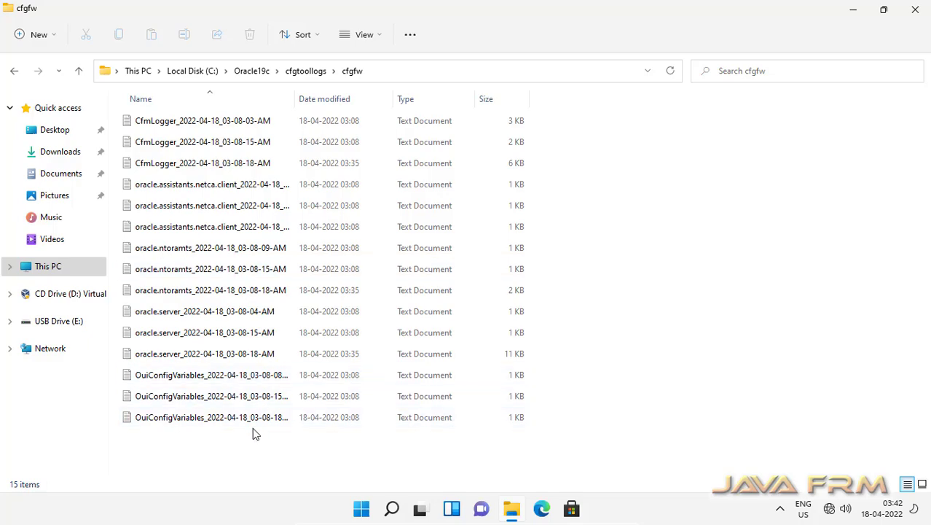
Read the latest oracle.server log in a text editor, close it, and return to Local Disk (C:).
click(233, 354)
double_click(233, 354)
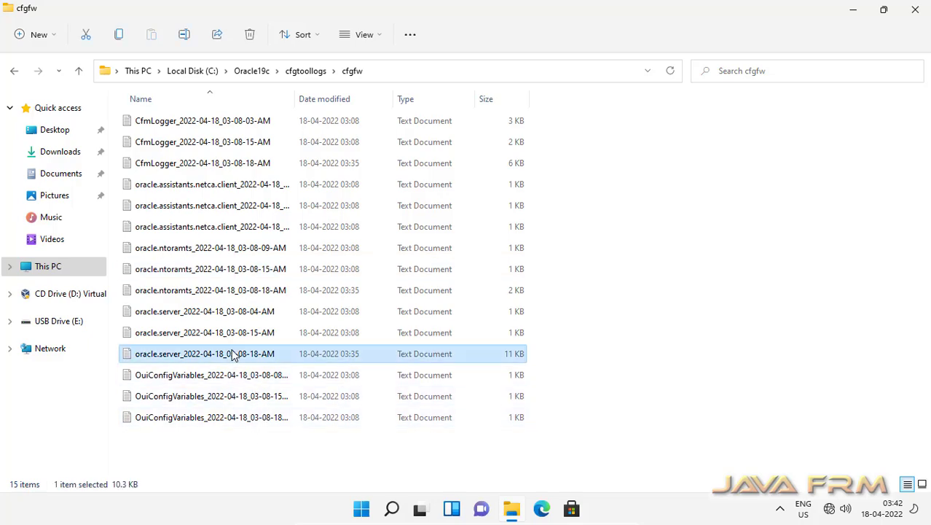
scroll(282, 248, down, 10)
scroll(283, 249, down, 20)
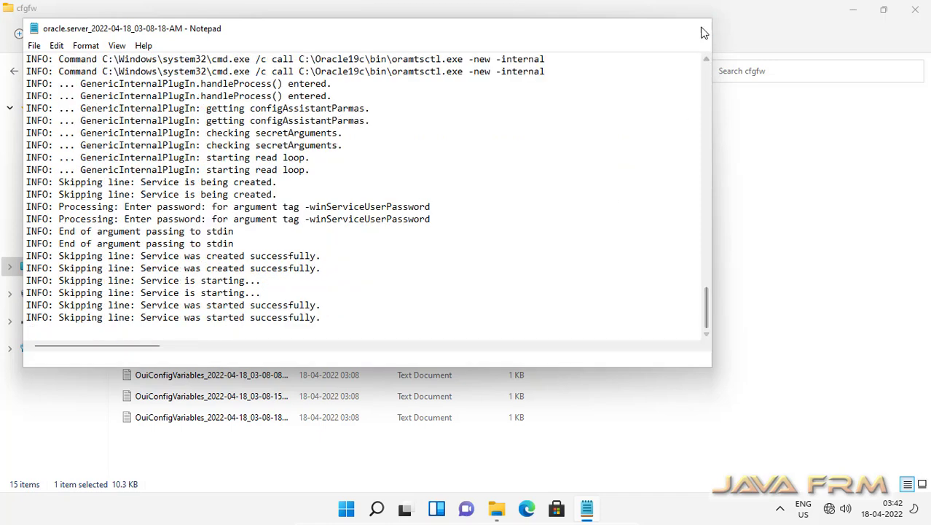
click(695, 27)
click(256, 77)
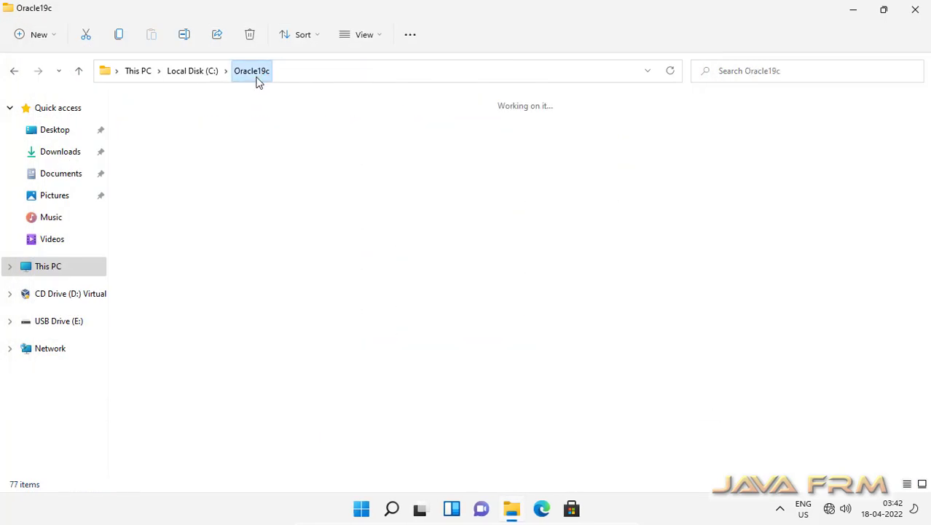
click(194, 70)
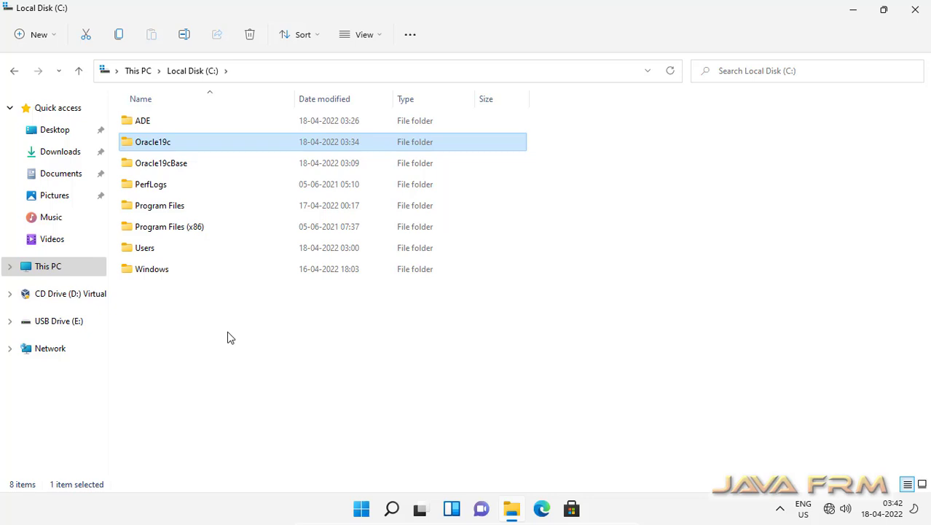
Launch SQL Plus from the Start menu's full list of recently added Oracle tools.
click(361, 509)
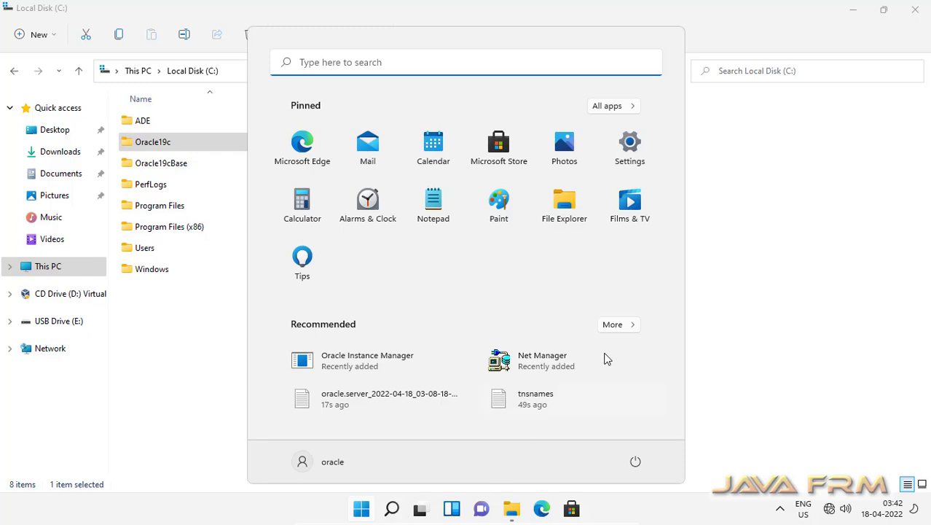
click(616, 326)
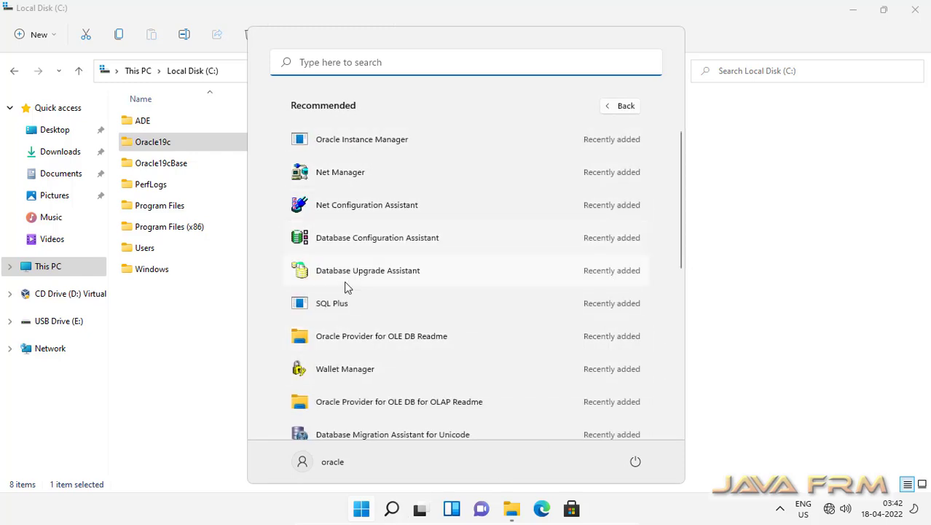
scroll(354, 312, down, 3)
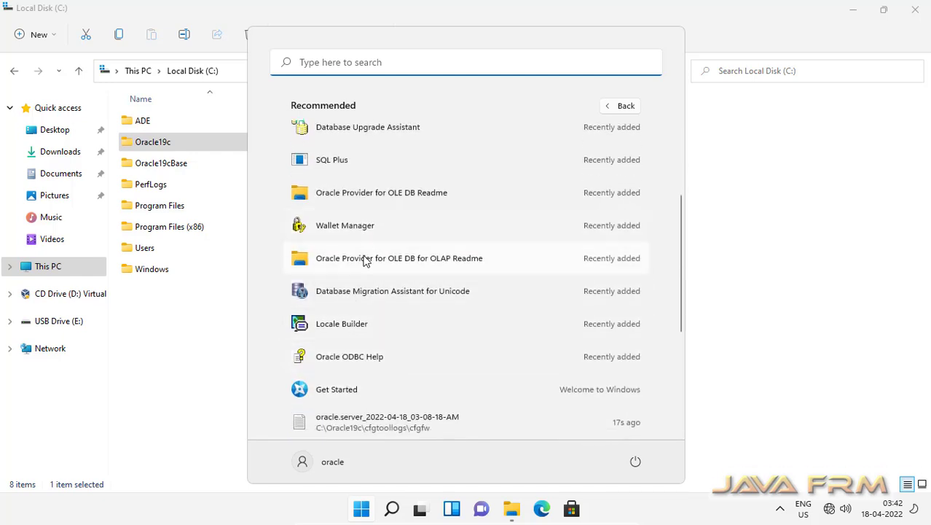
scroll(367, 266, up, 3)
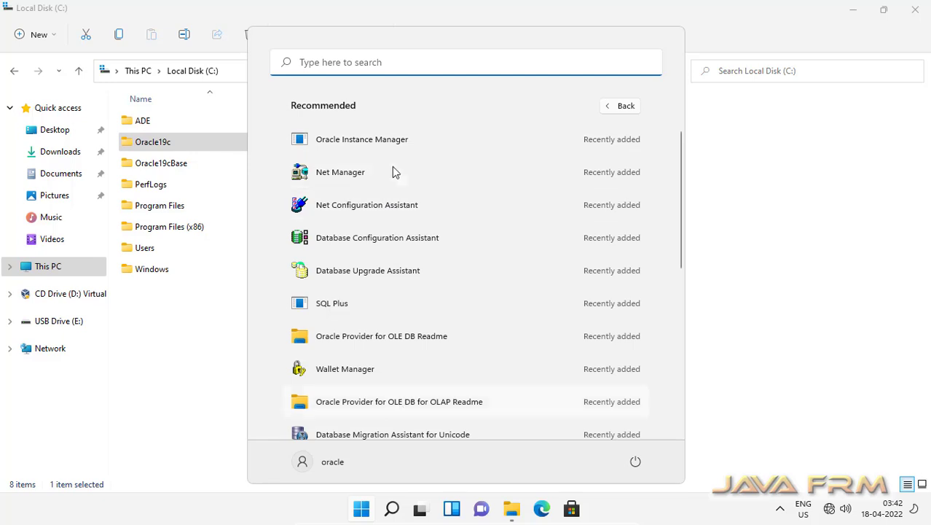
click(345, 306)
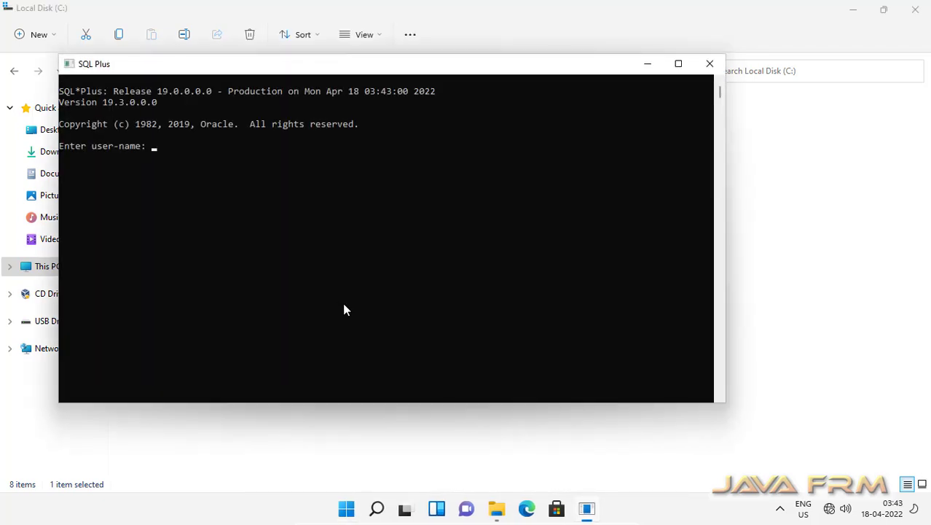
Connect to the database in SQL*Plus as 'sys as sysdba' with its password.
text(sys as sysdba)
key(Return)
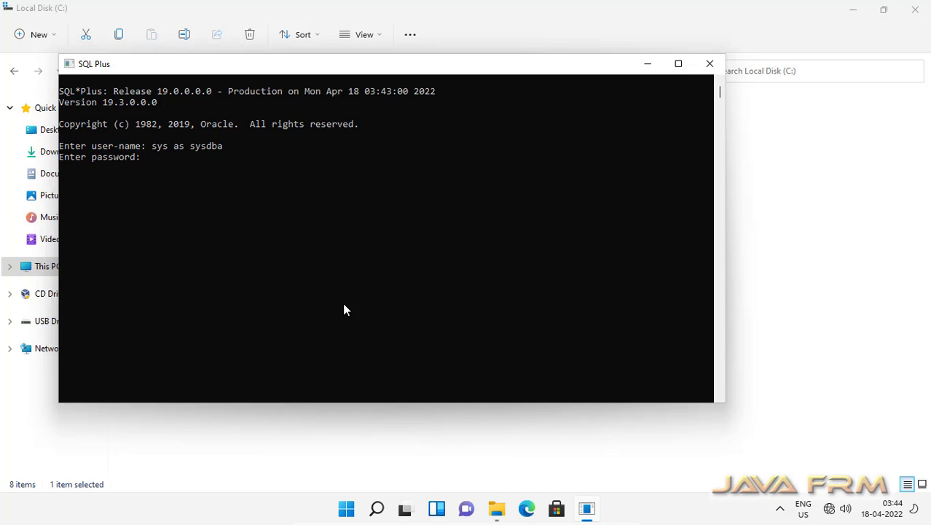
key(Return)
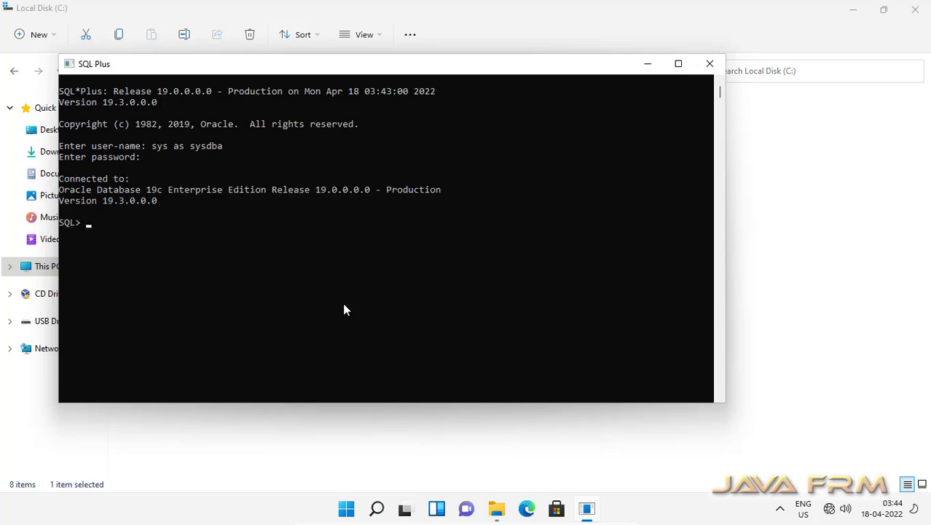
Maximise the console, run 'select * from tab;' listing 8257 rows, then minimise it.
click(678, 65)
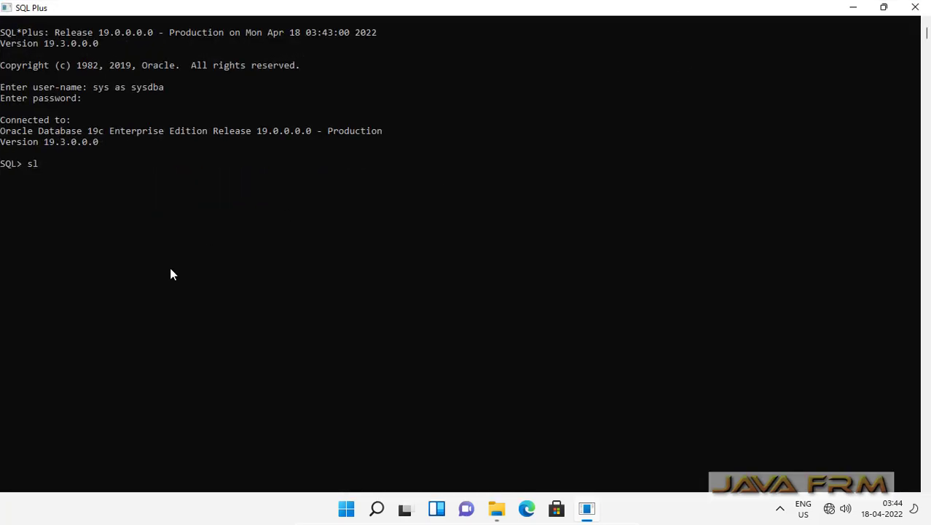
text(select * from tab;)
key(Return)
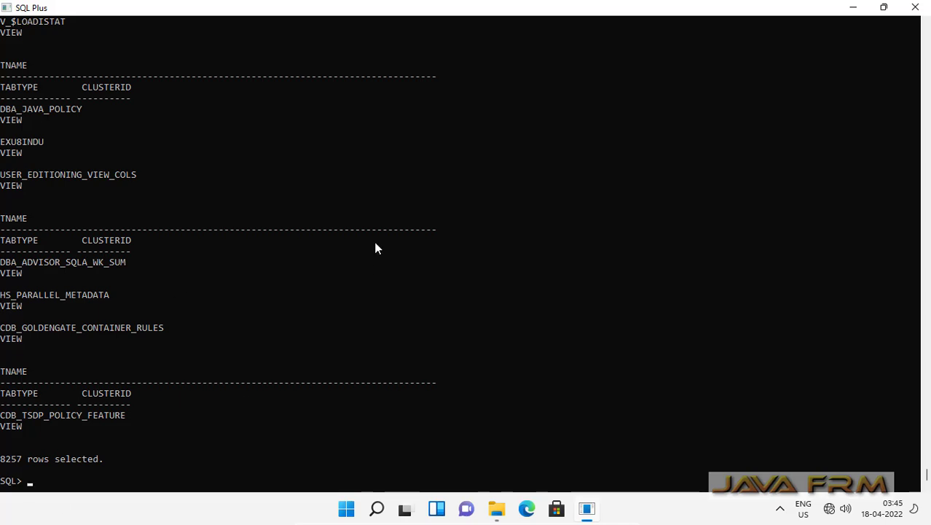
click(850, 8)
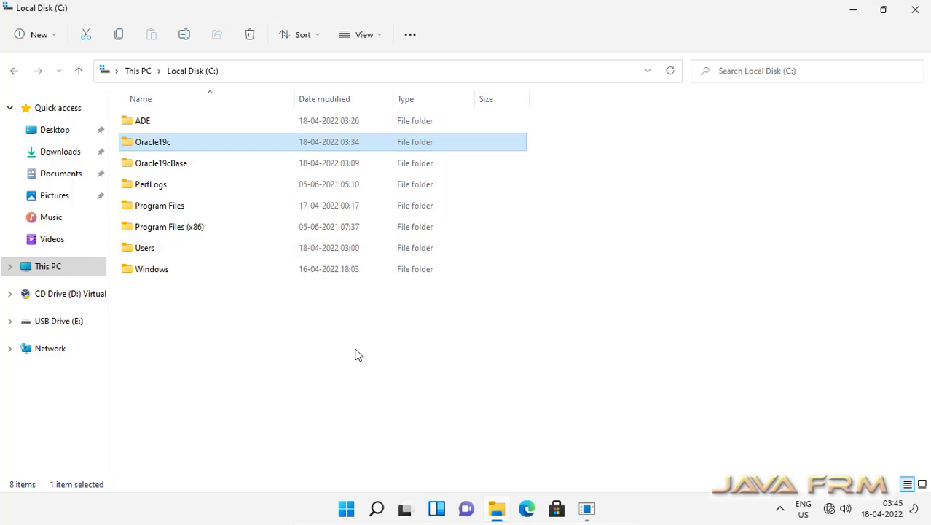
Open localhost:5500/em in Edge, proceeding past the certificate warning.
click(526, 510)
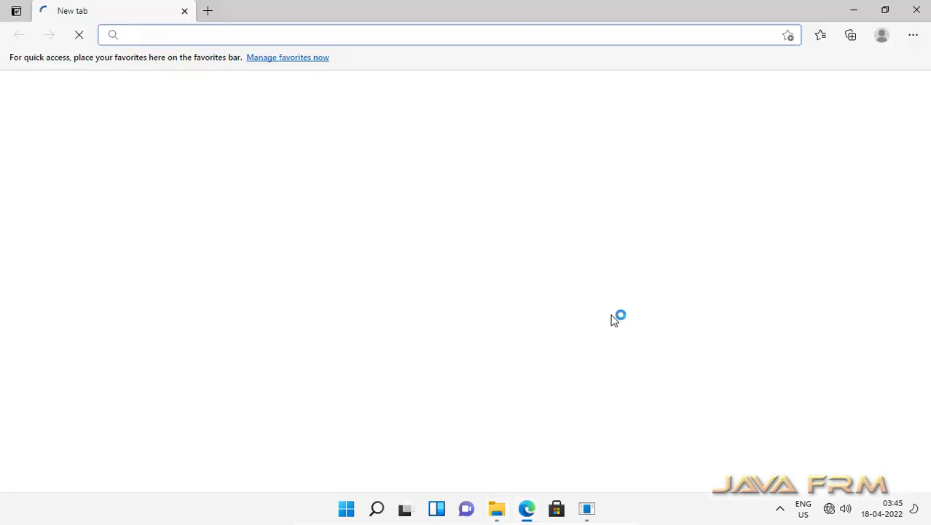
text(00)
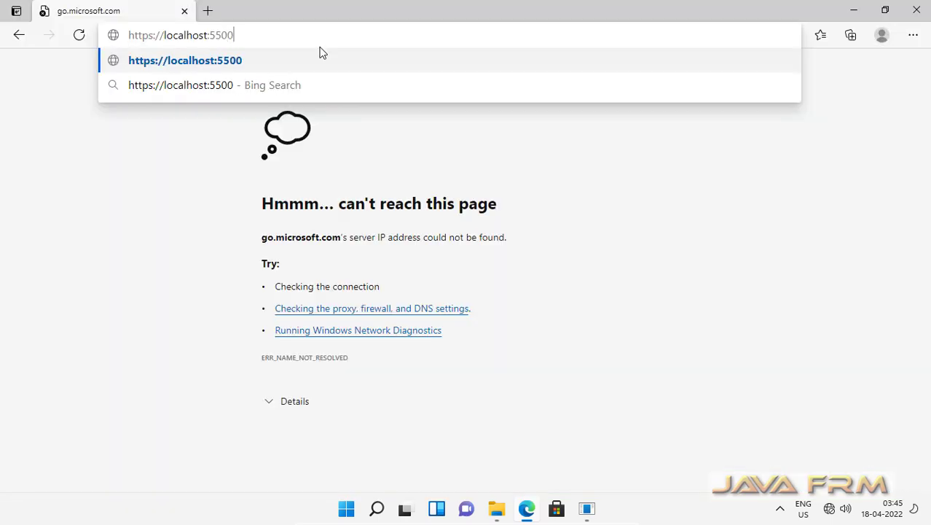
text(/em)
key(Return)
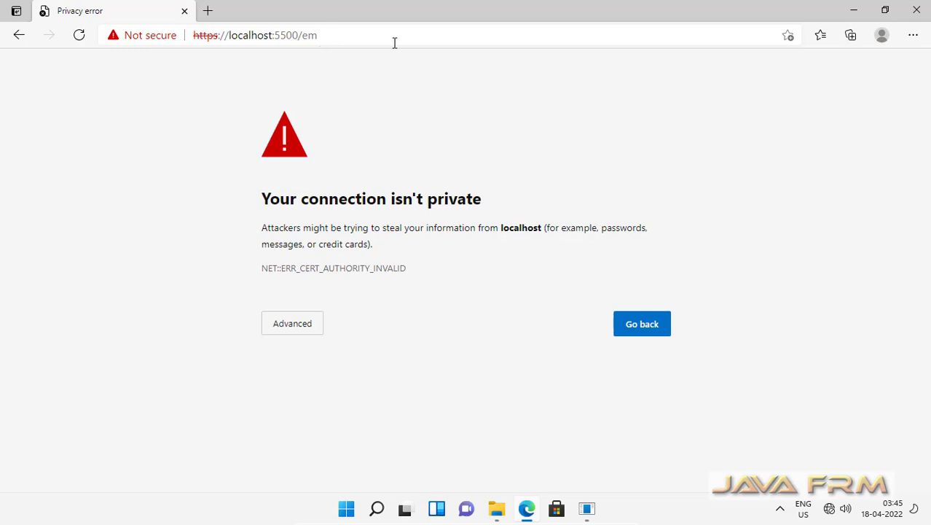
click(287, 326)
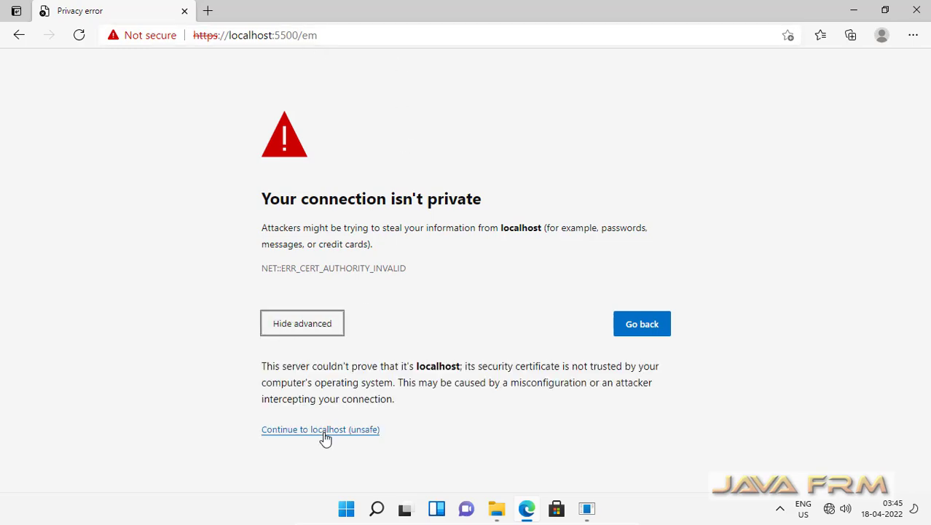
click(326, 431)
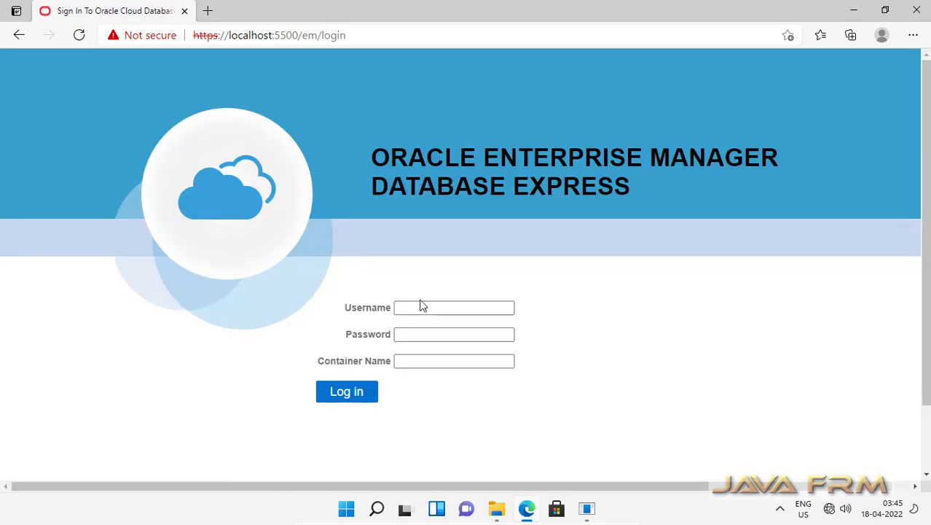
Log in to EM Express as sys with the administrator password.
click(415, 308)
click(414, 307)
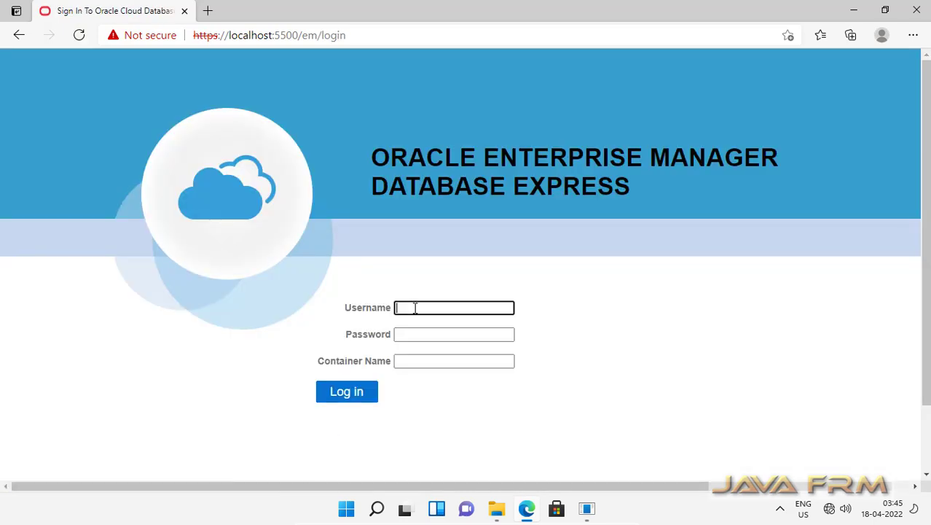
key(Tab)
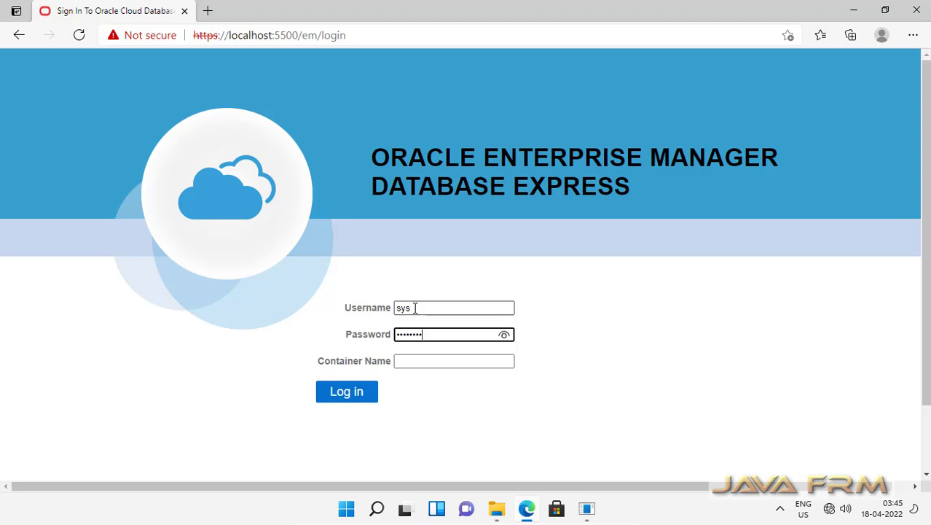
key(Return)
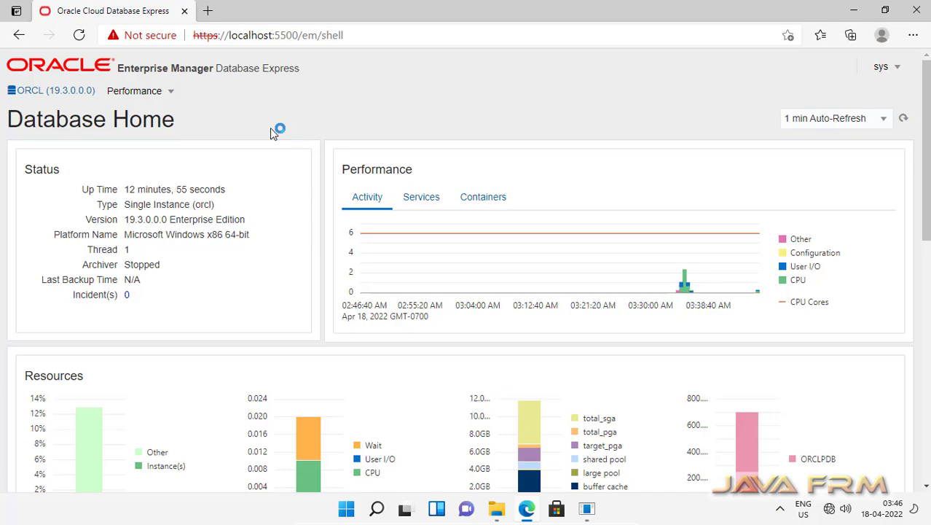
Scroll through Database Home and view activity broken down by service.
scroll(218, 321, down, 3)
scroll(207, 301, down, 4)
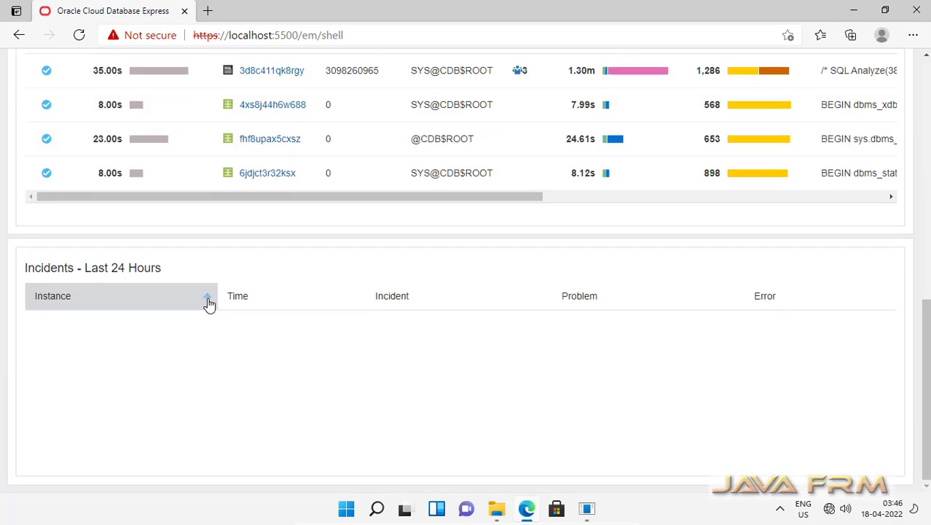
scroll(195, 332, up, 4)
scroll(195, 335, up, 3)
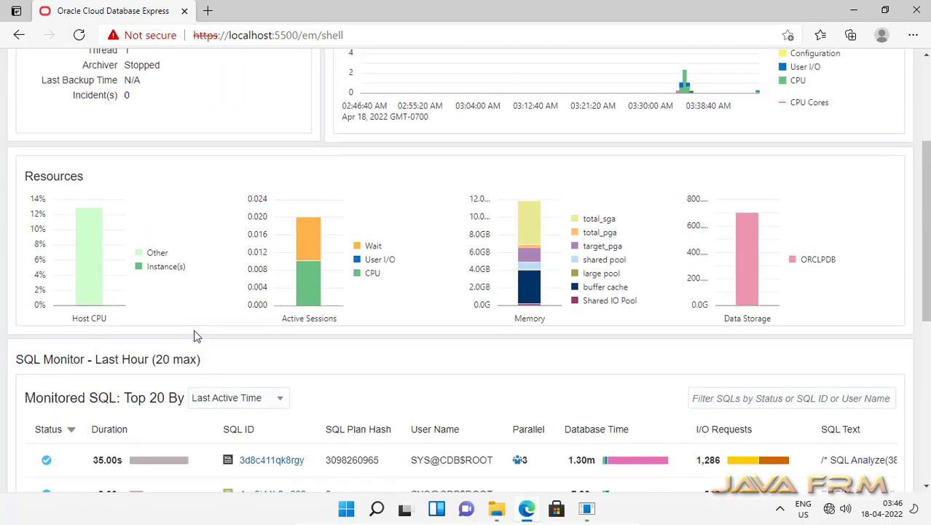
scroll(195, 335, down, 5)
scroll(195, 335, up, 6)
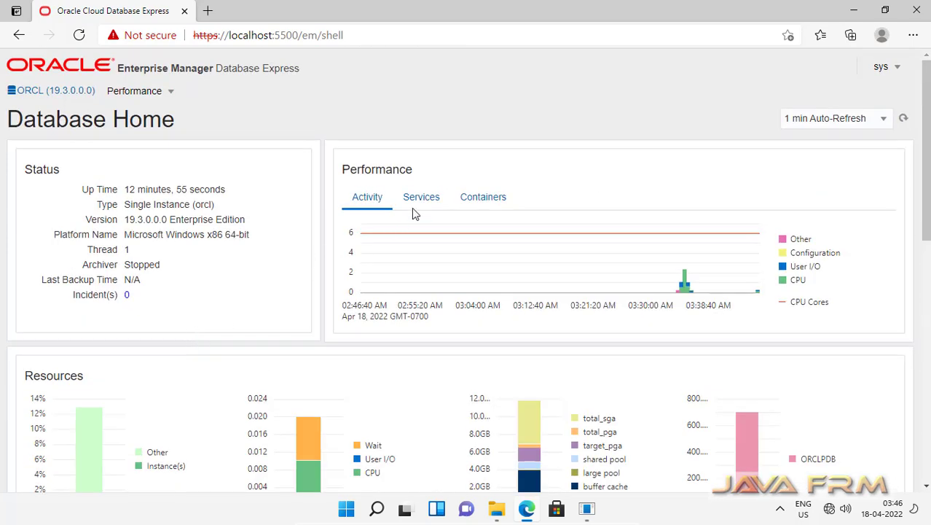
click(421, 204)
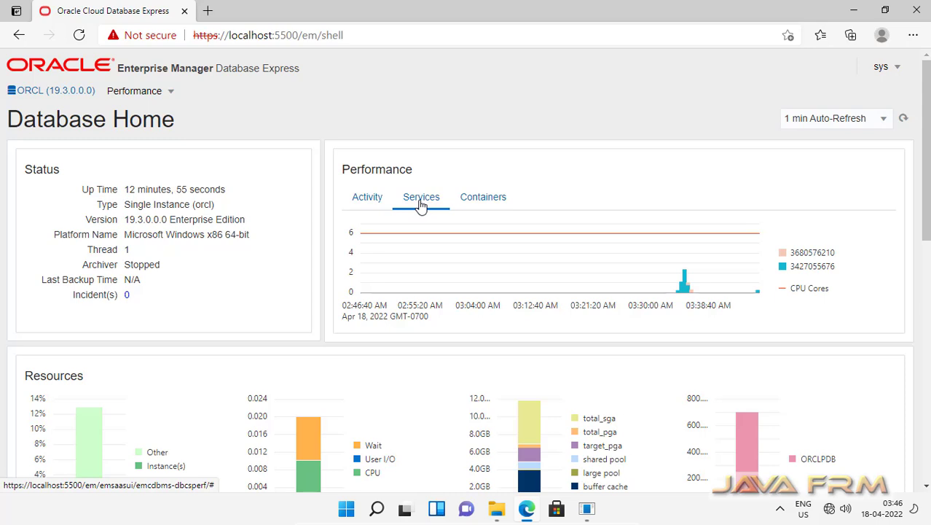
View activity by container, then open Performance > Performance Hub.
click(498, 199)
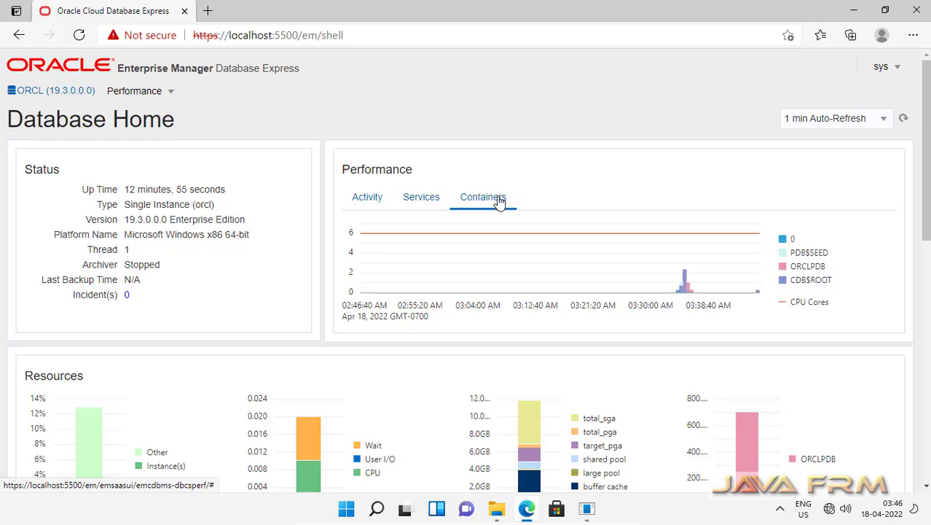
click(169, 97)
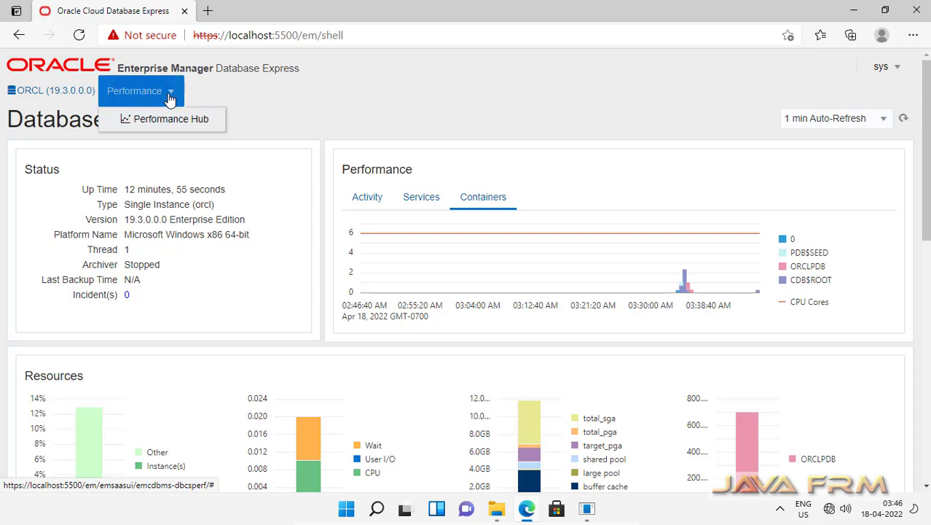
click(180, 121)
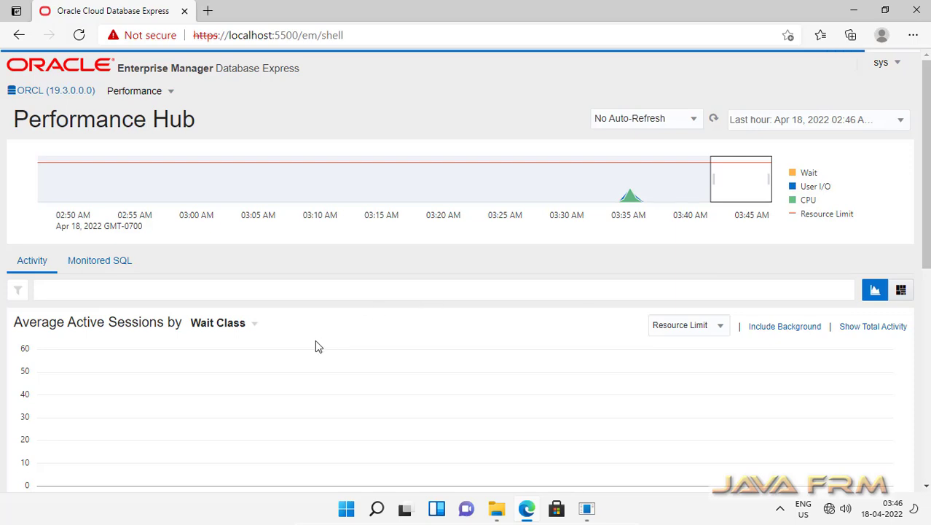
Browse the Monitored SQL list in Performance Hub, then log out from the sys menu.
scroll(315, 346, down, 5)
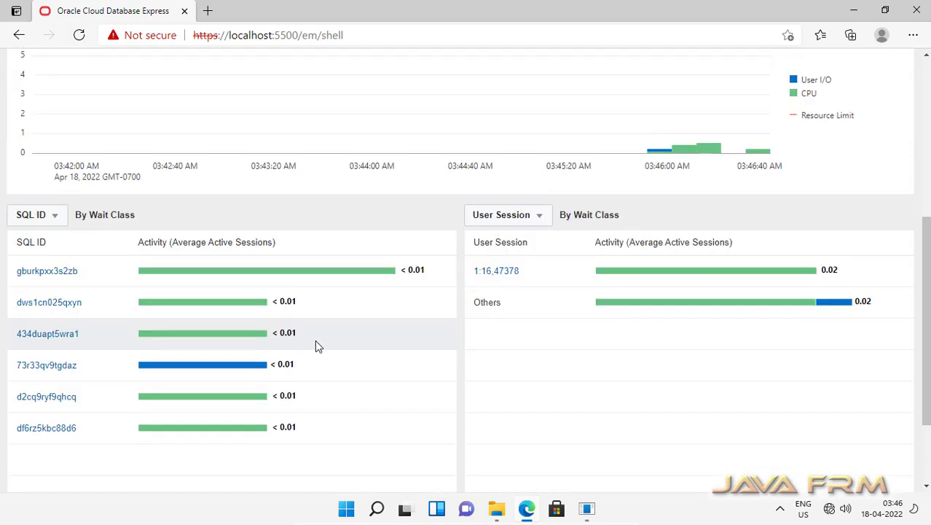
scroll(315, 342, up, 5)
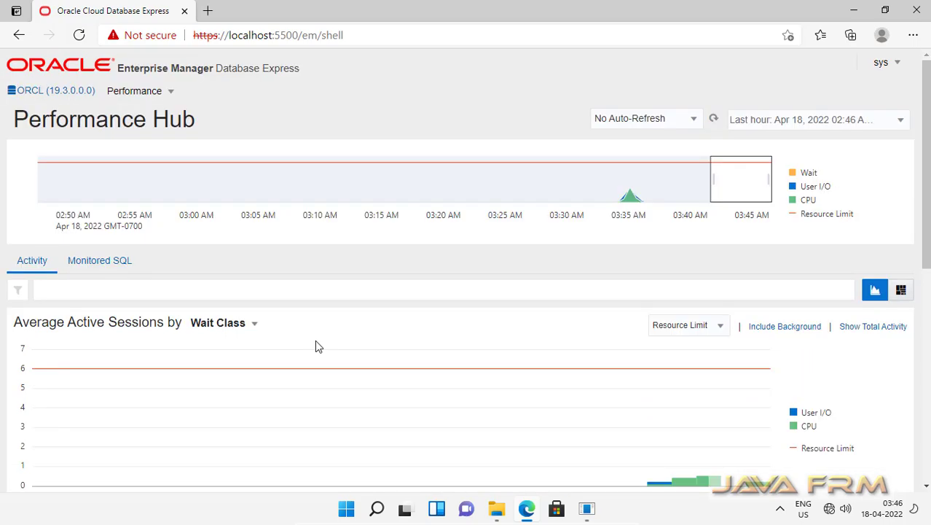
click(100, 265)
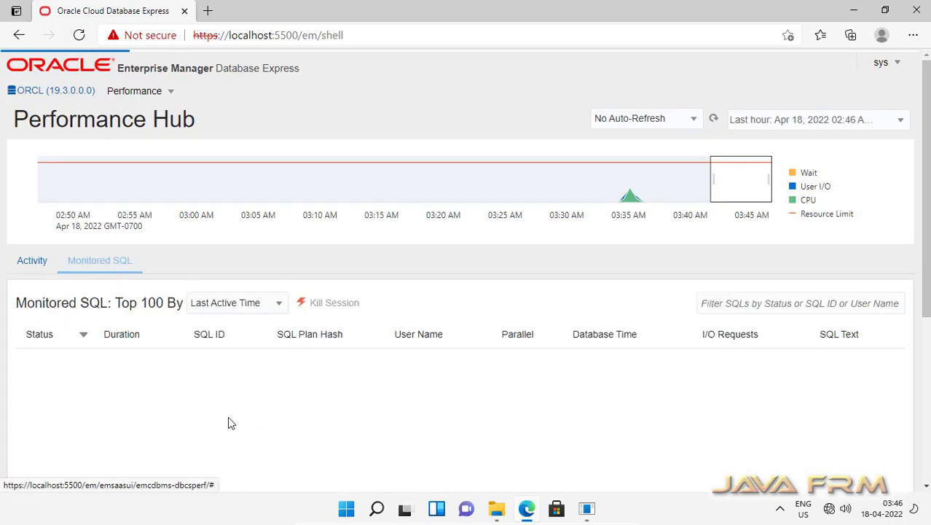
scroll(437, 357, down, 3)
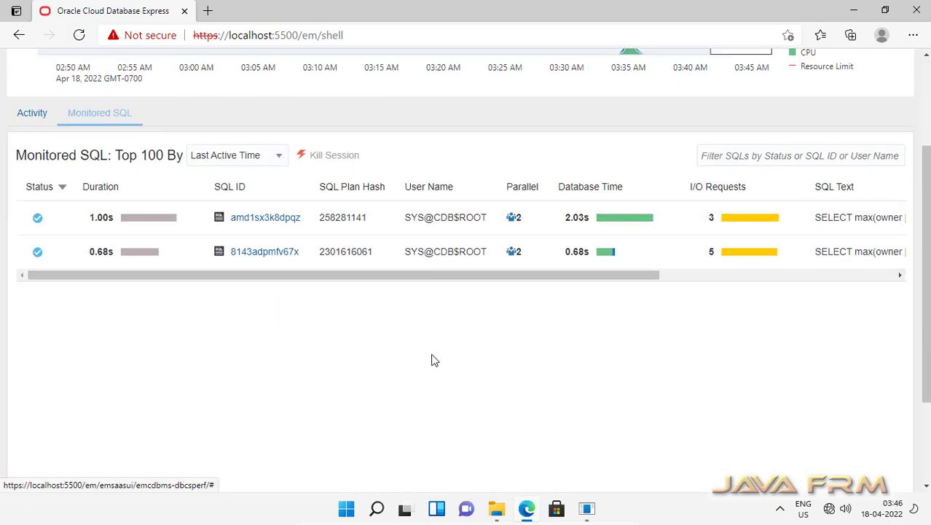
scroll(378, 376, up, 4)
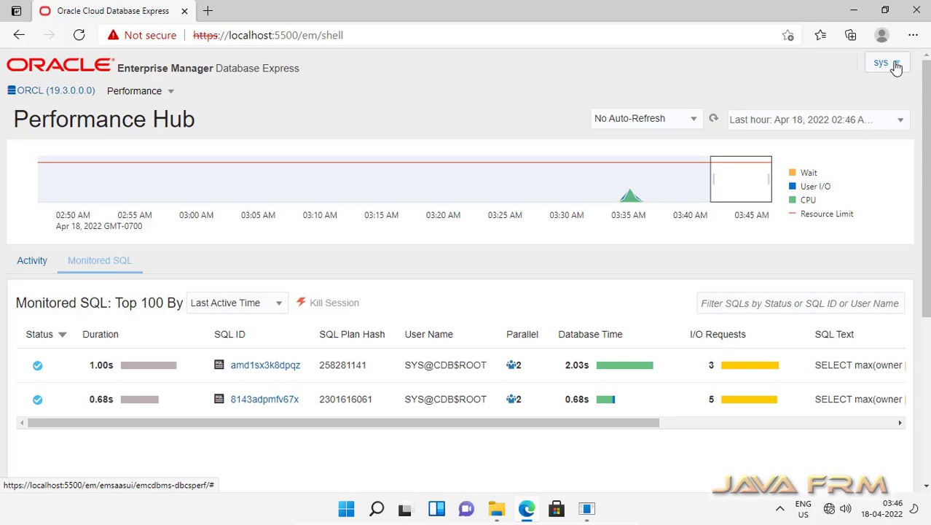
click(896, 66)
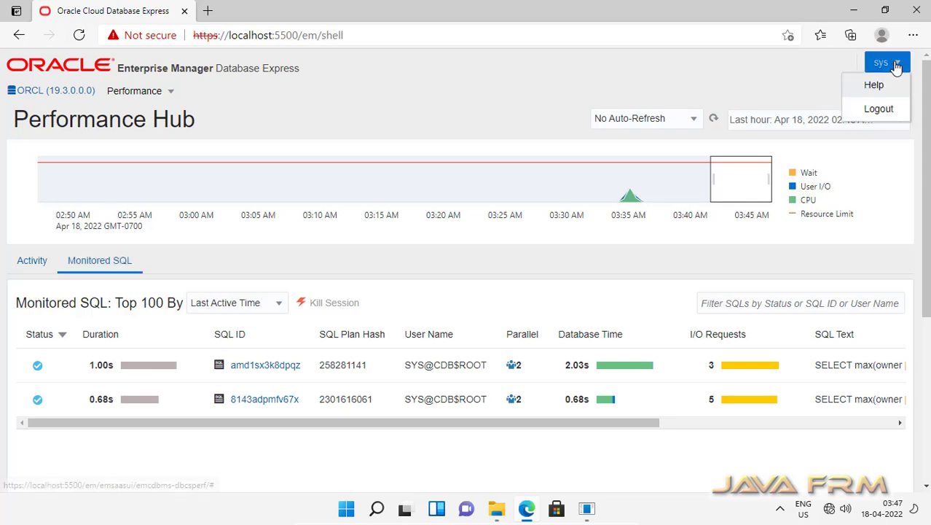
click(883, 112)
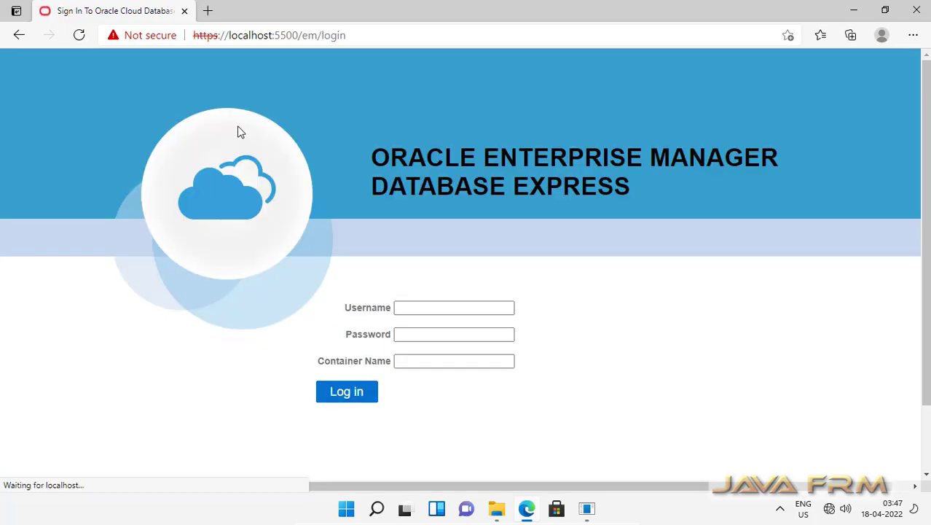
Minimise Edge and browse to C:\Oracle19c\sqldeveloper\sqldeveloper\bin.
click(857, 13)
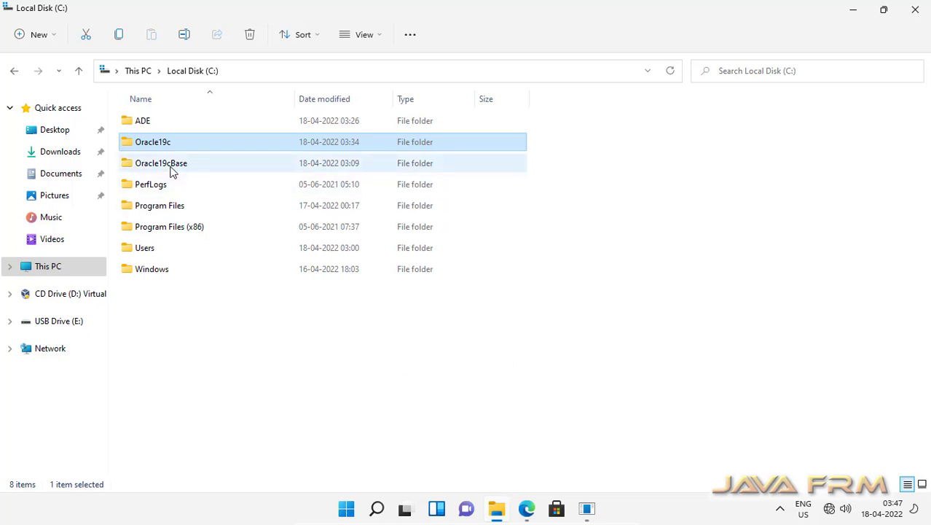
double_click(161, 144)
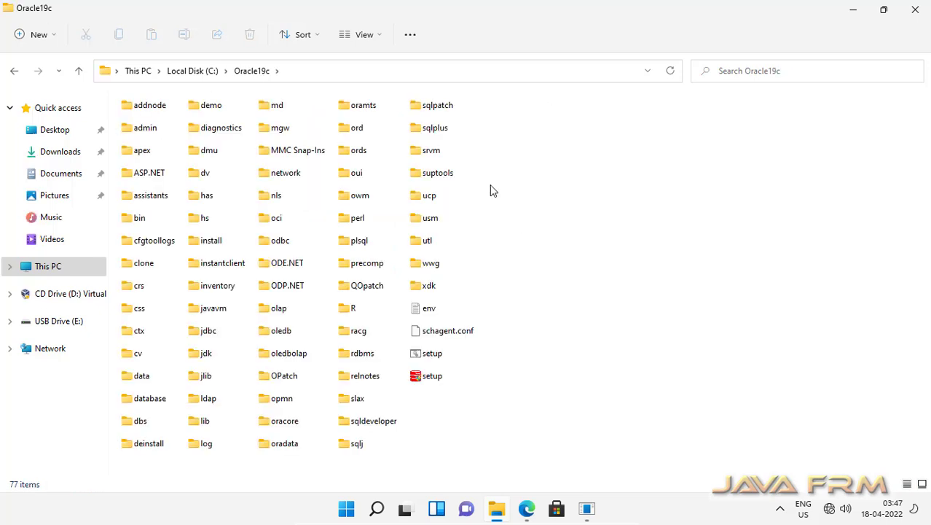
double_click(380, 424)
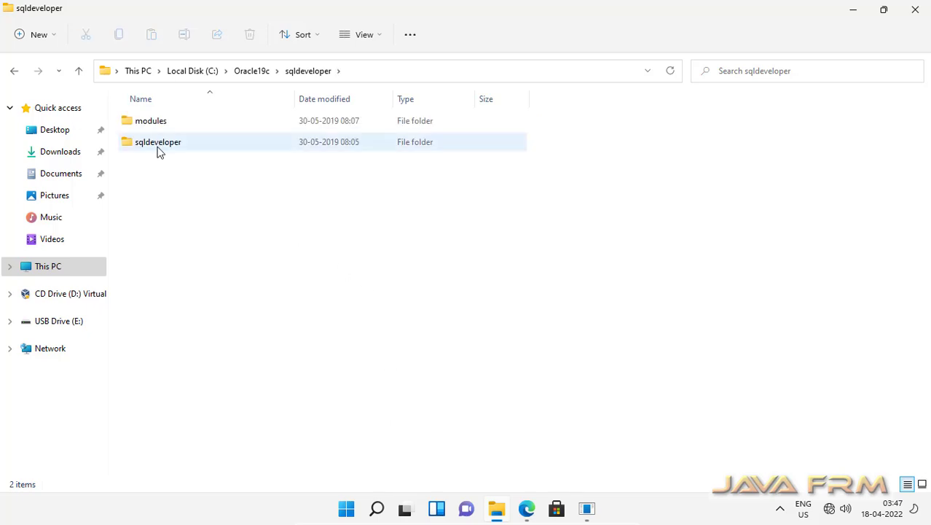
double_click(160, 145)
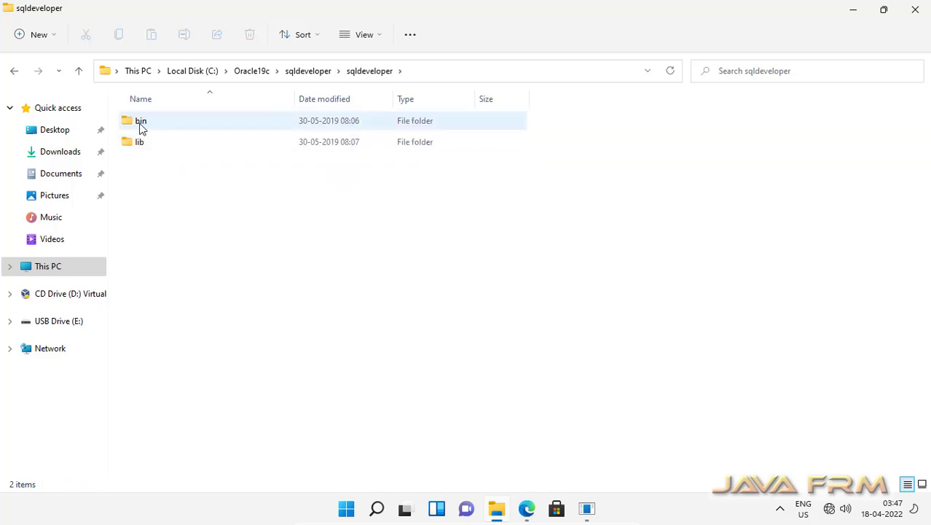
double_click(141, 121)
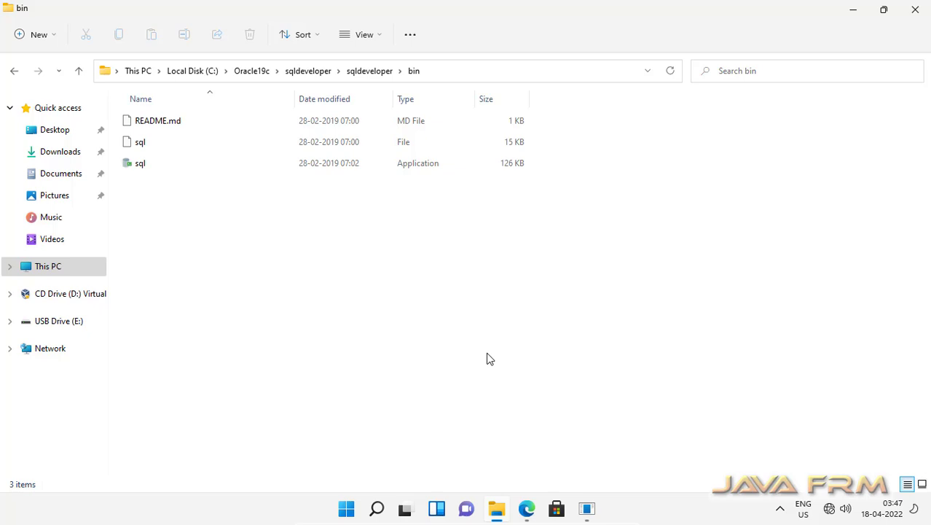
Run the sql application, close the java.com page it opens, and minimise Edge.
click(141, 167)
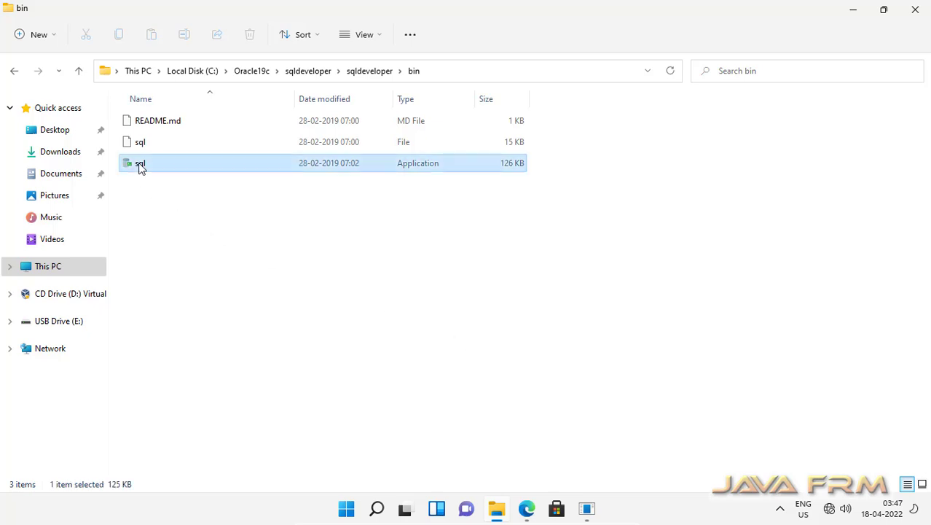
double_click(141, 167)
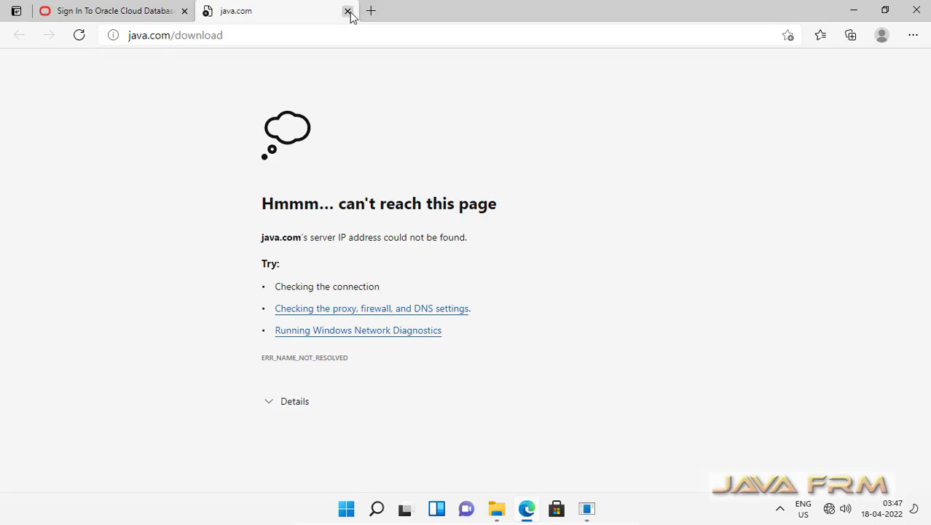
click(348, 12)
click(853, 10)
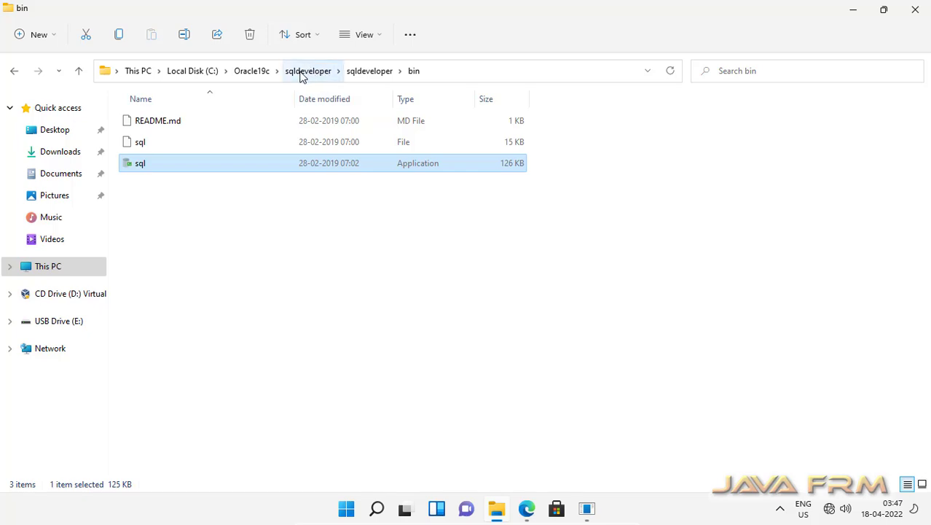
Navigate back up from bin to the C: drive in File Explorer.
click(260, 72)
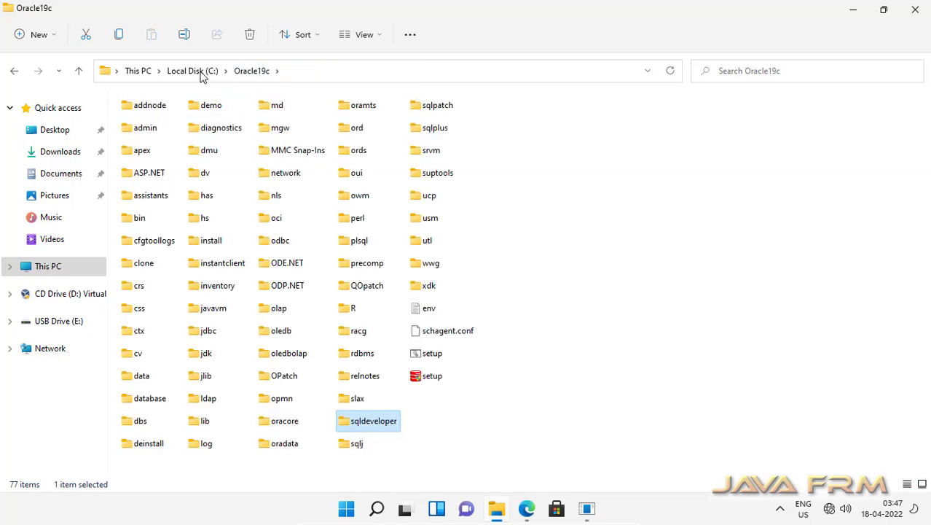
click(201, 75)
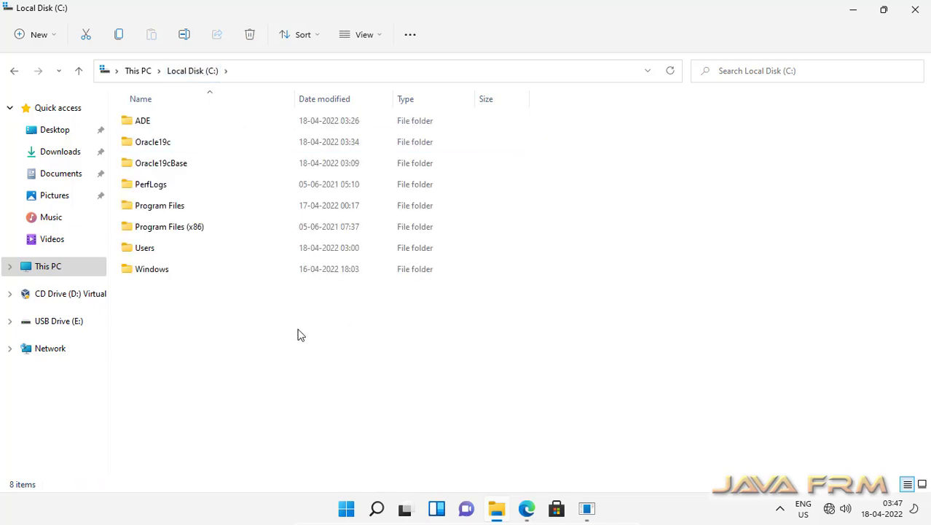
click(496, 510)
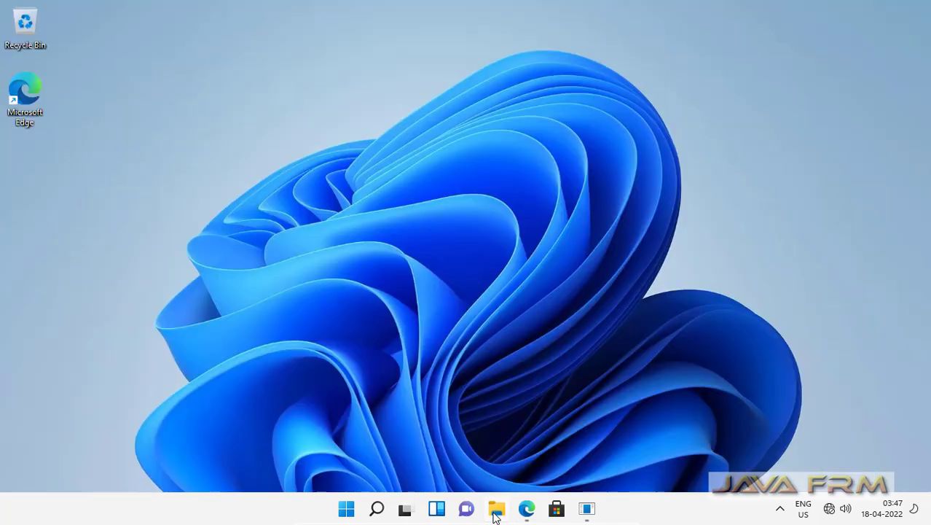
click(495, 512)
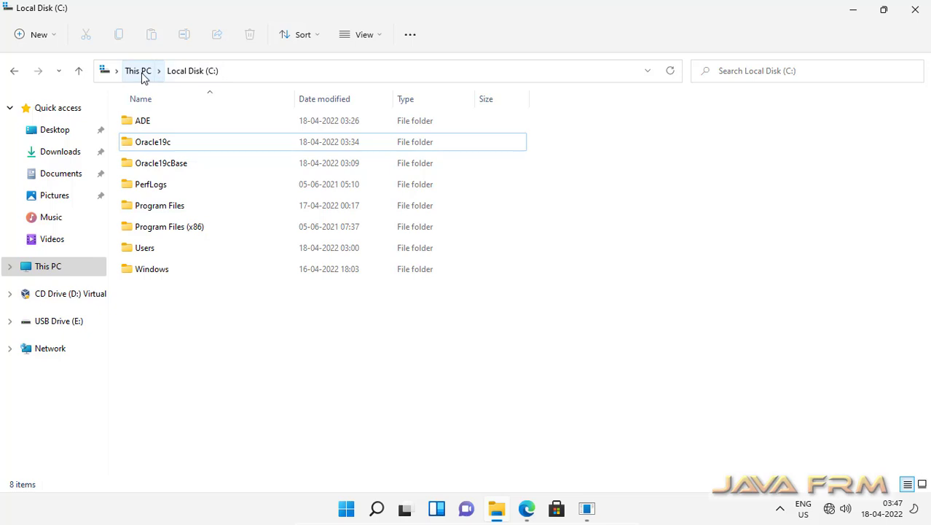
Open USB Drive (E:) > Windows11 and show its files as a list.
click(63, 323)
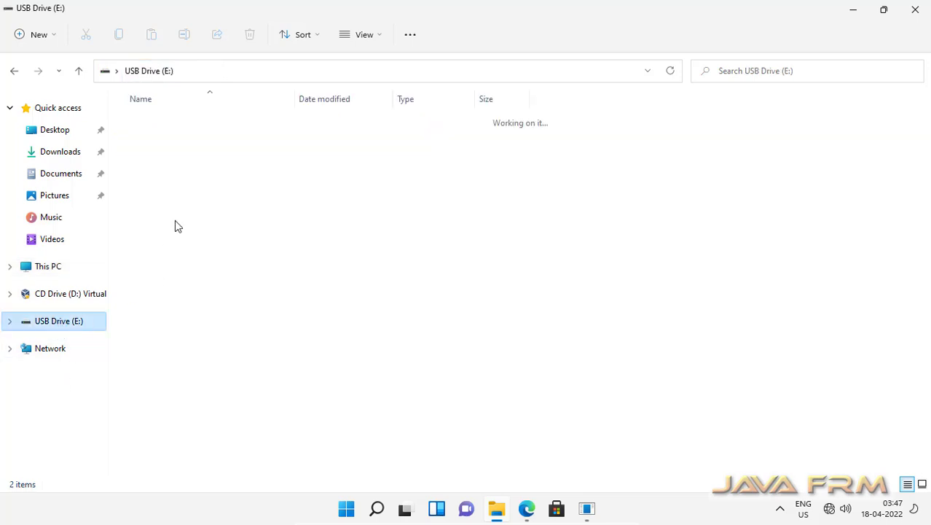
double_click(170, 144)
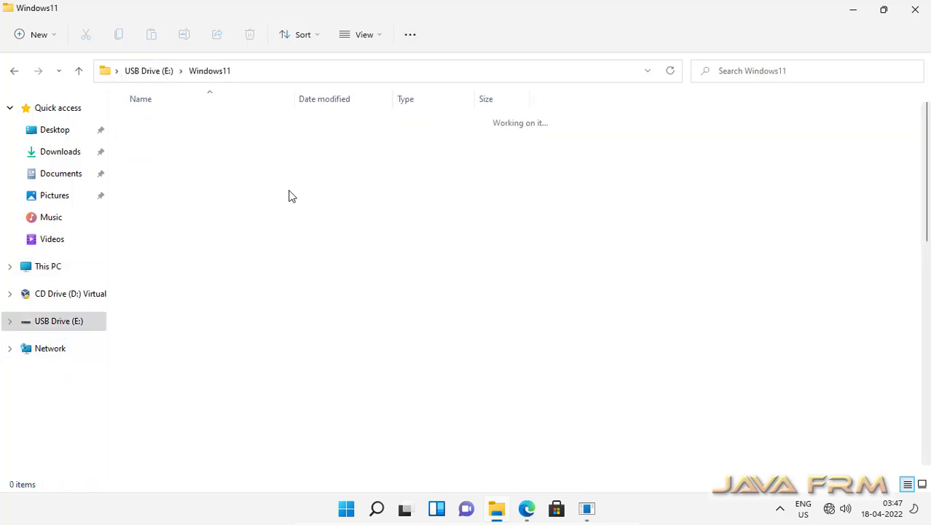
click(366, 38)
click(358, 160)
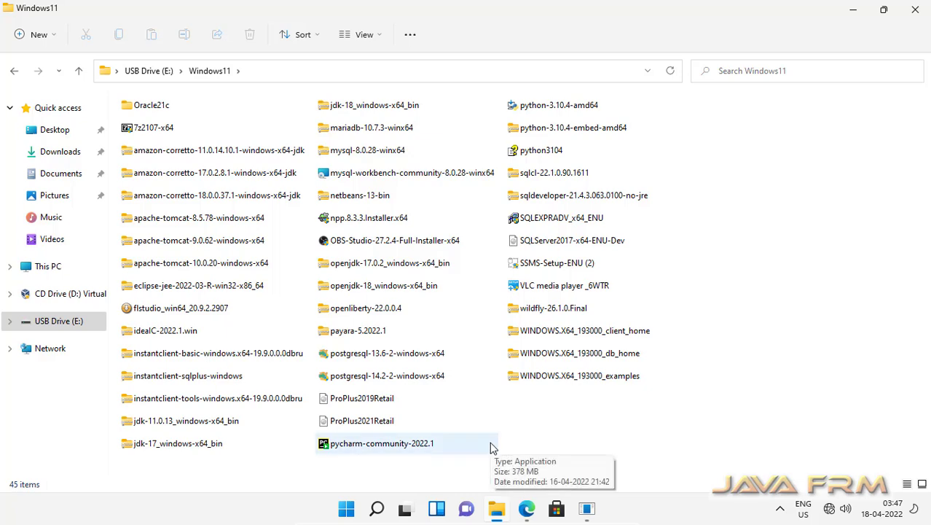
Extract the JDK 11 zip with 7-Zip to C:\.
click(197, 424)
right_click(131, 422)
mouse_move(157, 209)
click(350, 211)
click(67, 71)
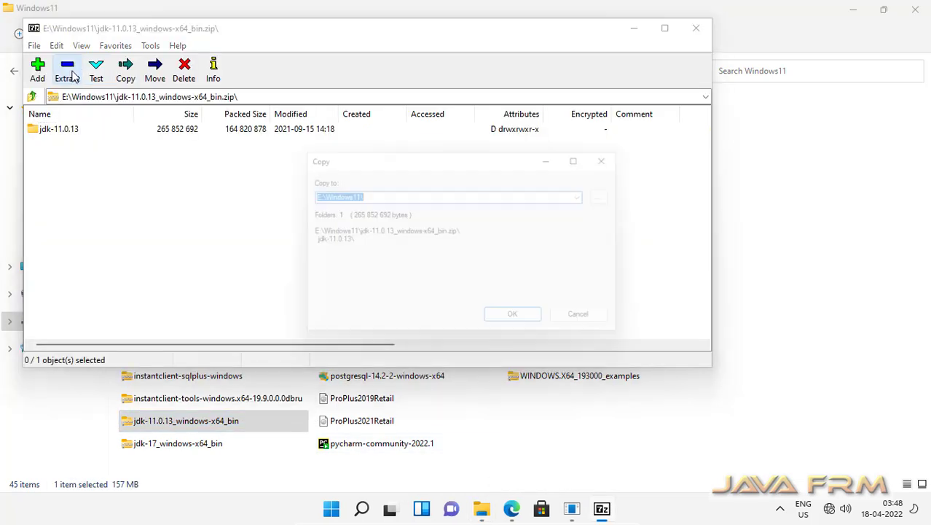
text(C:\)
click(527, 326)
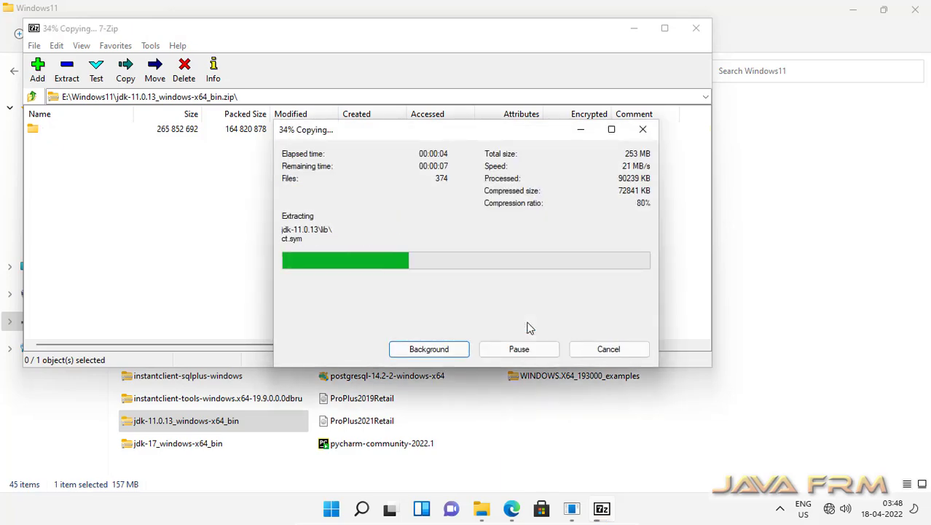
click(695, 28)
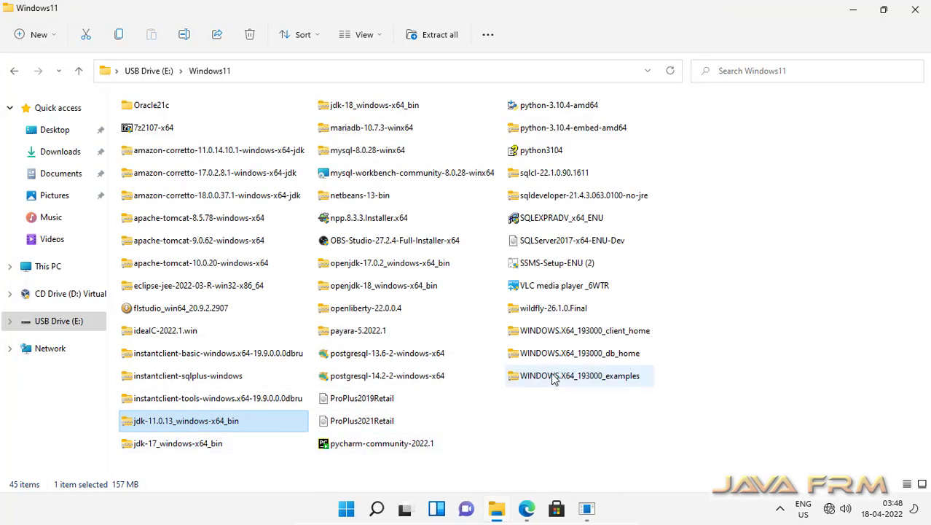
Extract the SQL Developer zip with 7-Zip to C:\.
right_click(515, 195)
mouse_move(553, 256)
click(433, 262)
click(125, 69)
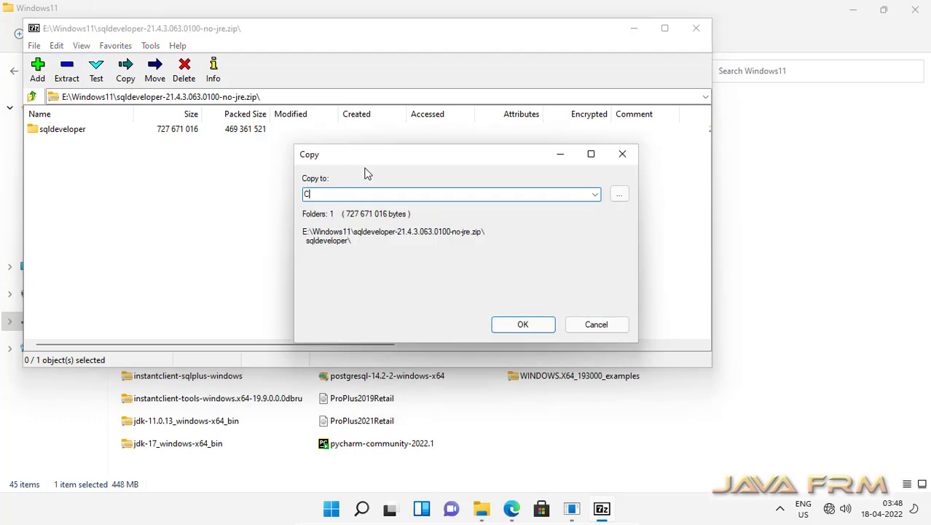
click(543, 326)
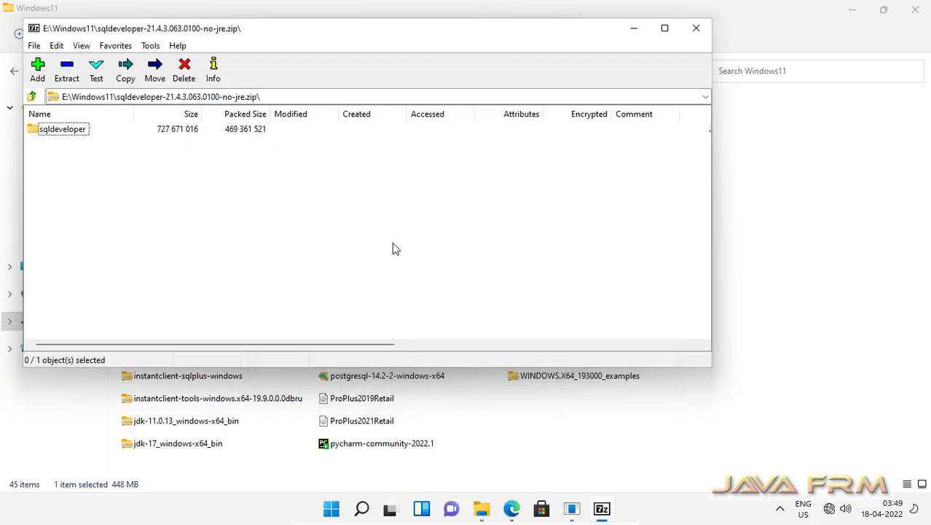
click(695, 27)
Rename C:\jdk-11.0.13 to jdk-11.
click(47, 266)
double_click(225, 232)
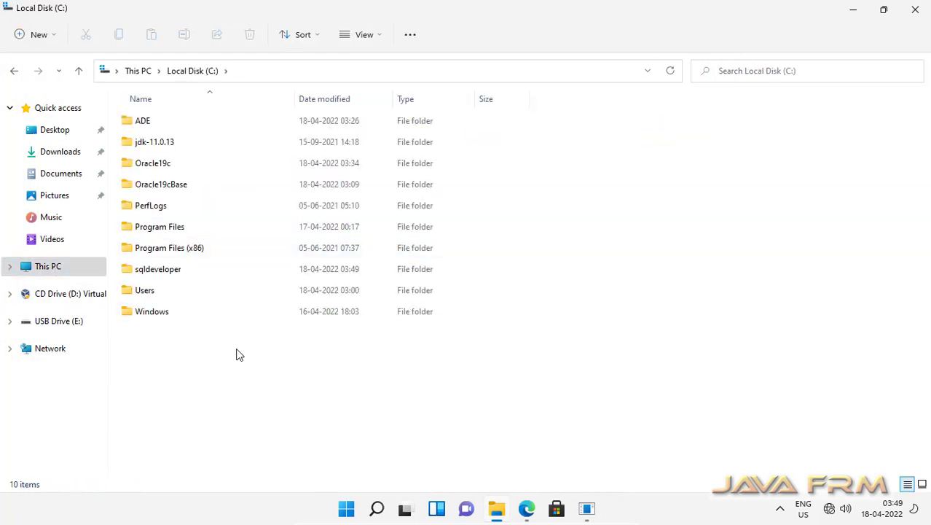
click(161, 145)
key(F2)
drag(157, 143, 183, 146)
key(BackSpace)
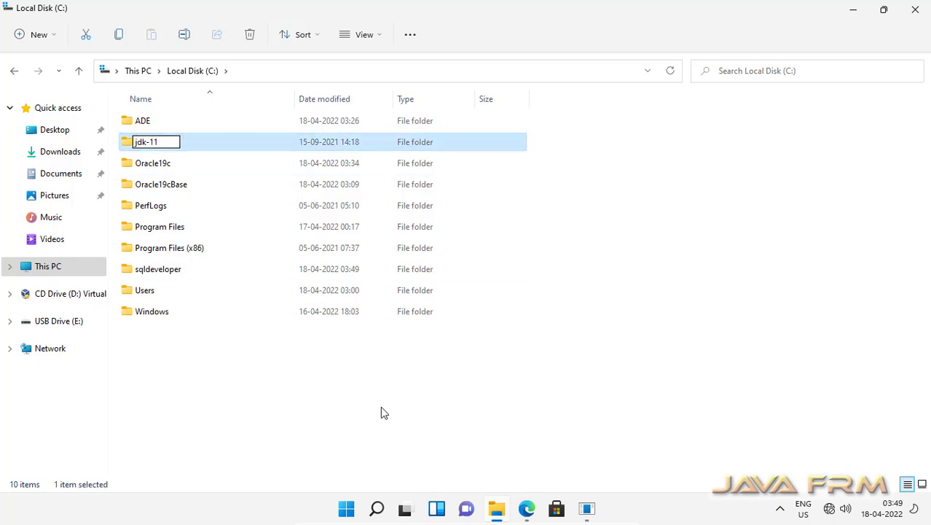
click(380, 405)
Copy the C:\jdk-11 folder path and open the maximised system About page.
double_click(152, 138)
click(291, 72)
key(ctrl+c)
click(46, 266)
right_click(46, 266)
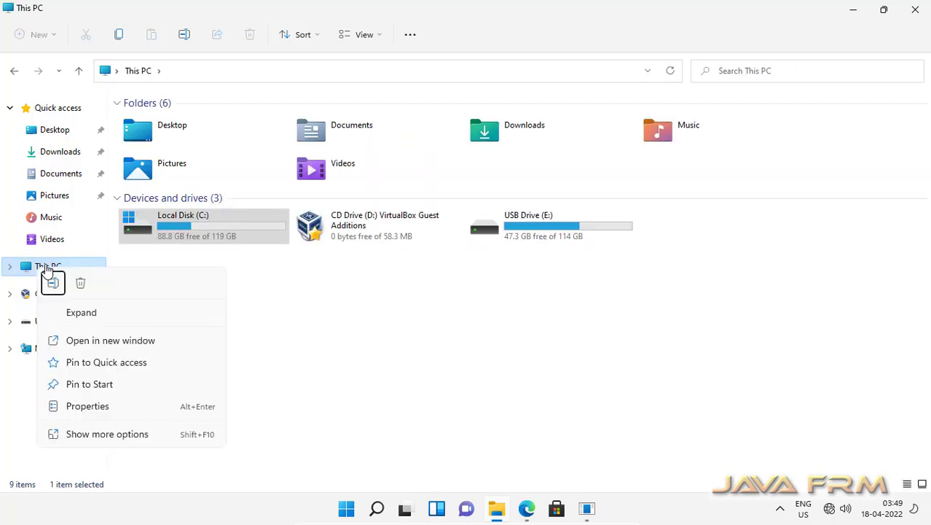
click(309, 387)
click(531, 33)
Create system variable JAVA_HOME with value C:\jdk-11 in Environment Variables.
click(572, 328)
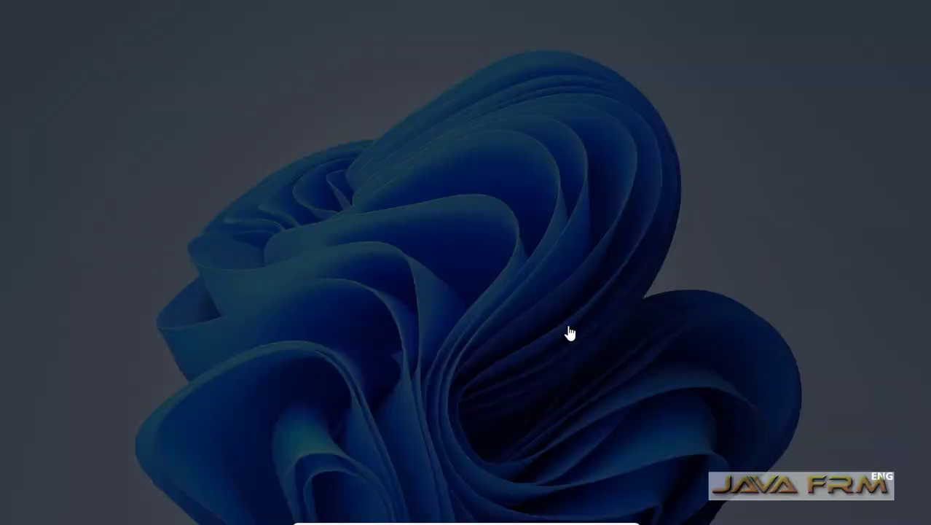
text(*******)
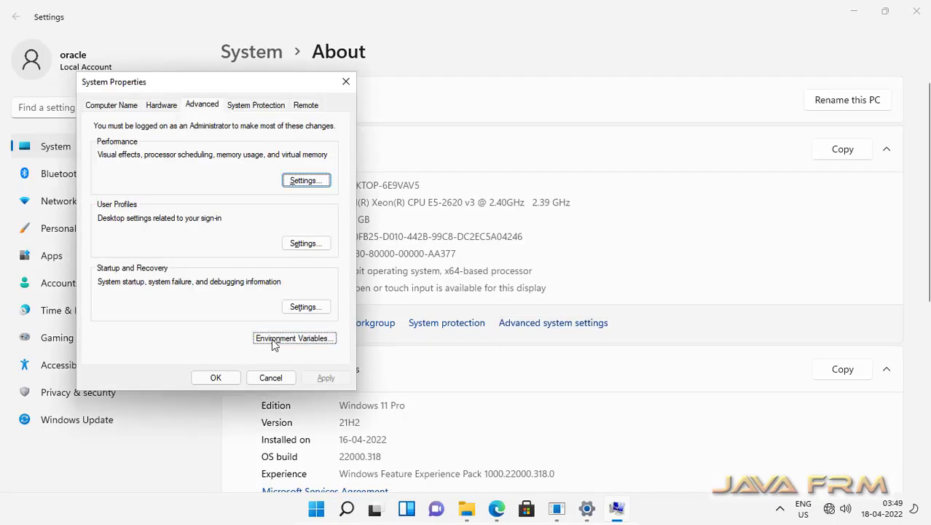
click(273, 339)
click(499, 386)
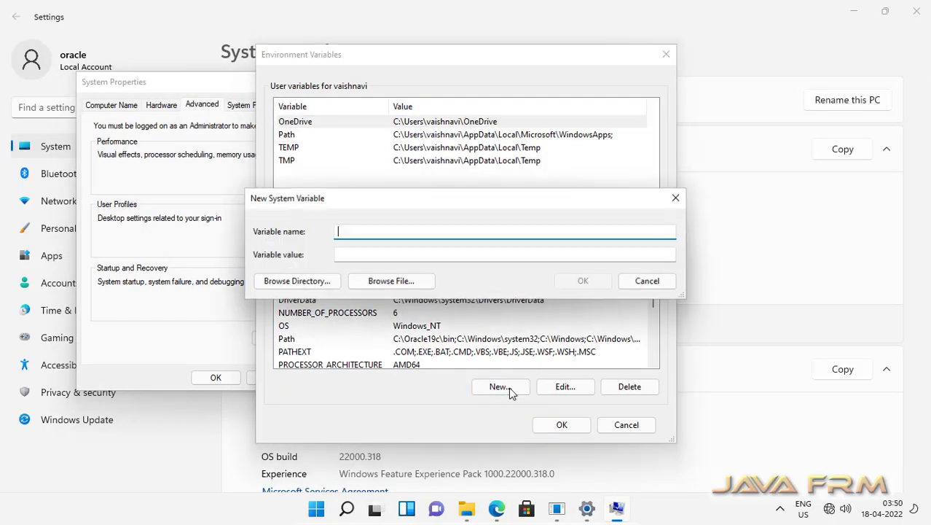
text(JAVA_HOME)
click(354, 254)
key(ctrl+v)
key(Return)
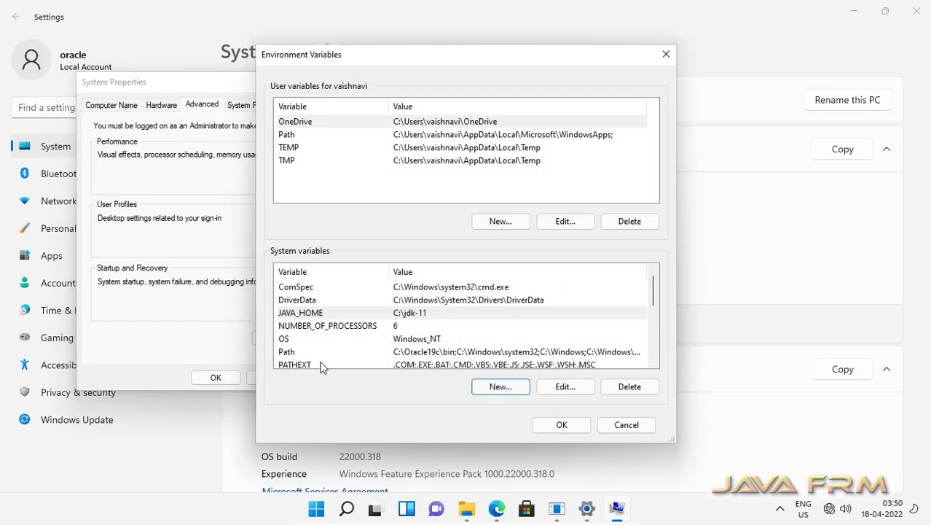
Add %JAVA_HOME%\bin as a new entry in the system Path.
click(328, 352)
click(560, 385)
click(606, 115)
text(%JAVA_HOME%\B)
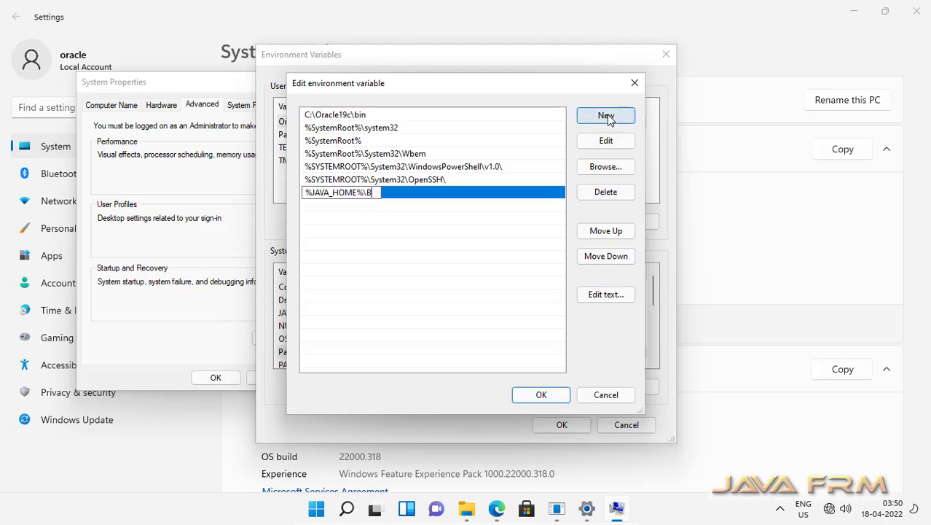
key(Return)
click(376, 194)
click(376, 194)
text(bin)
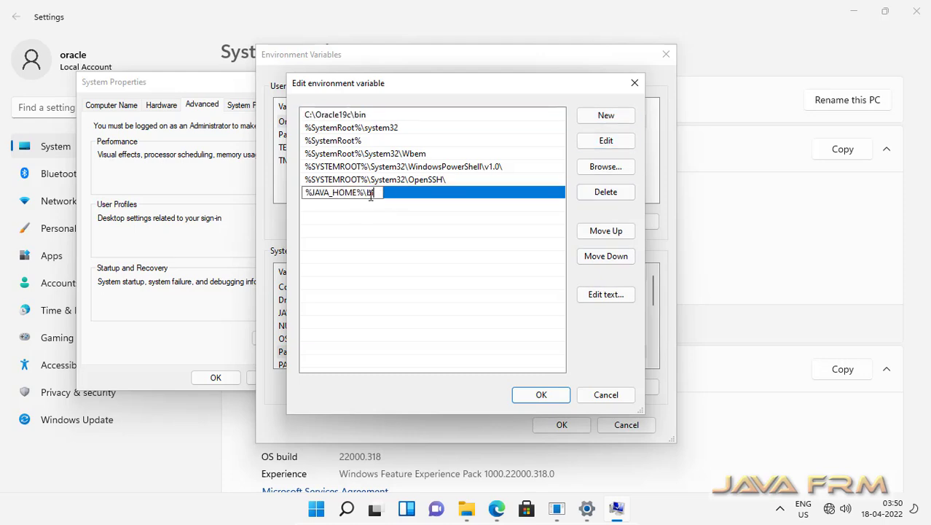
click(541, 394)
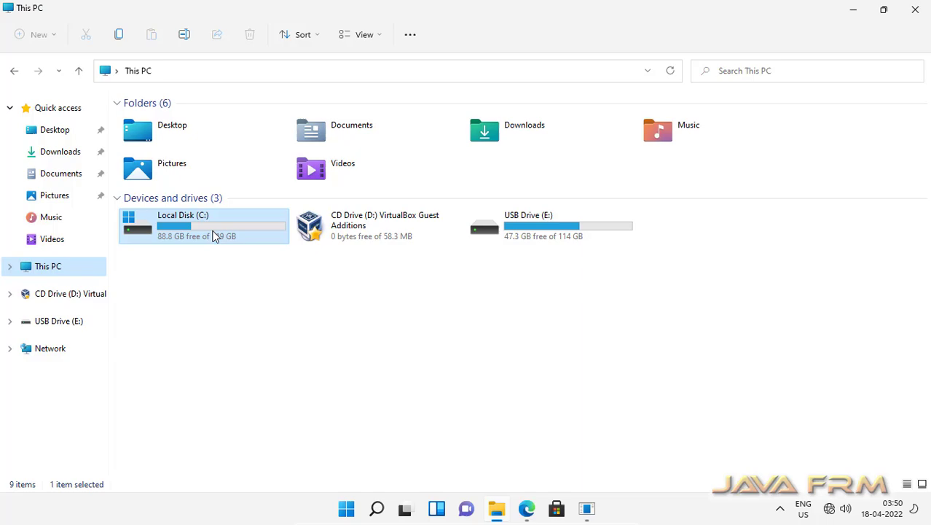
Launch C:\sqldeveloper\sqldeveloper.exe, approving the administrator prompt.
double_click(216, 234)
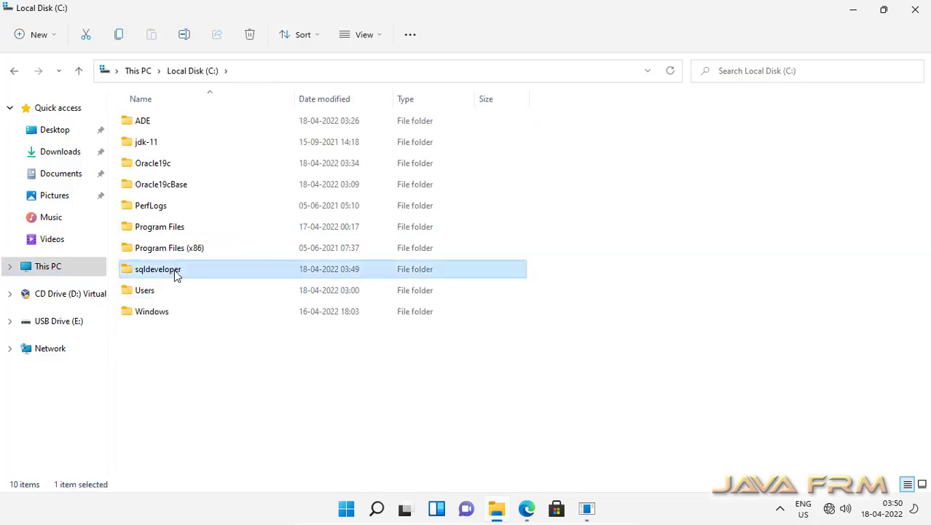
double_click(177, 269)
click(365, 35)
click(354, 159)
double_click(226, 192)
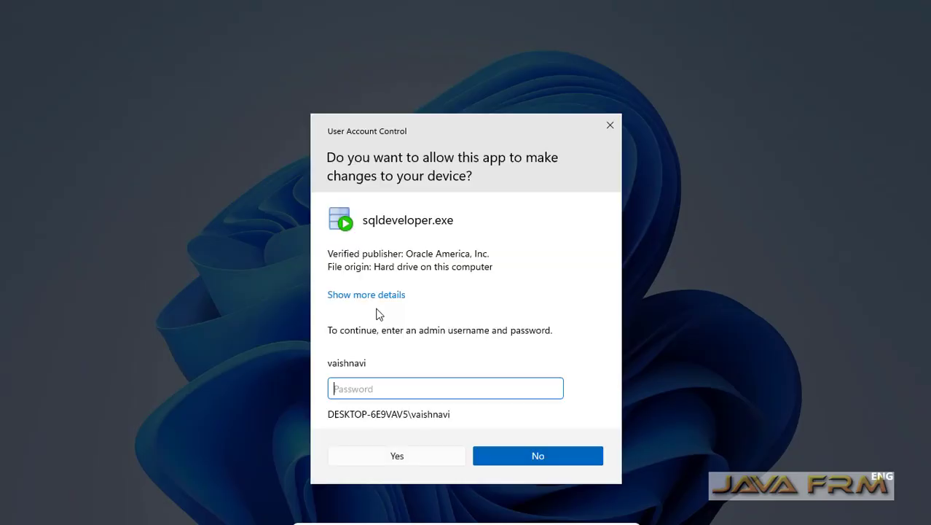
text(••••••••••)
key(Return)
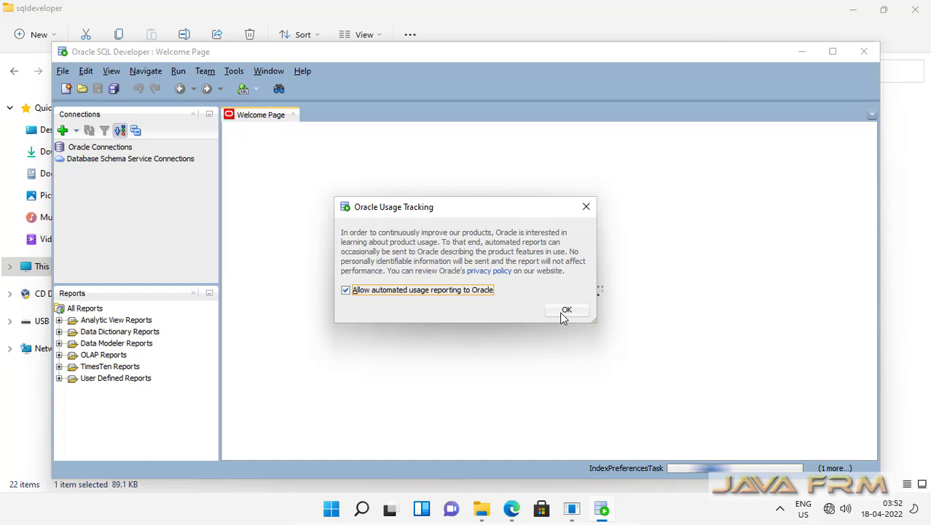
Disable automated usage reporting, maximise SQL Developer, and start a manual connection at the Name field.
click(377, 291)
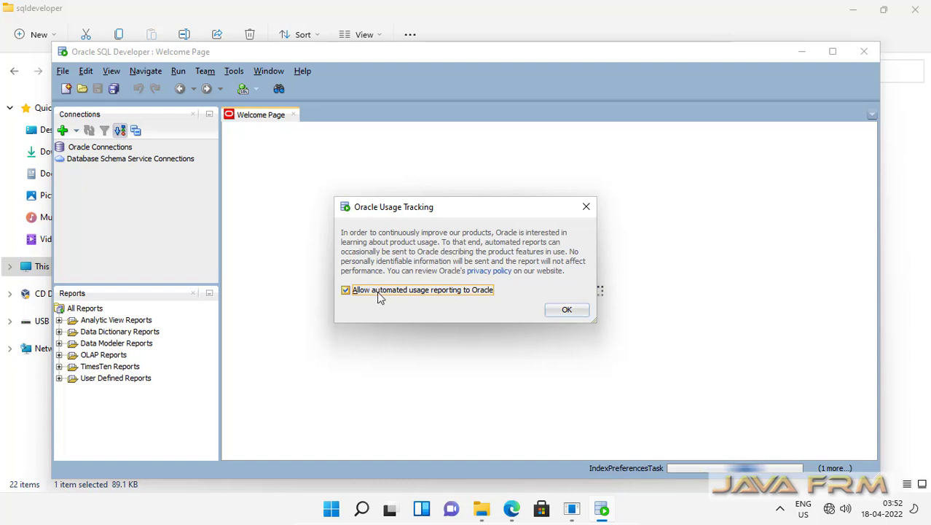
click(564, 309)
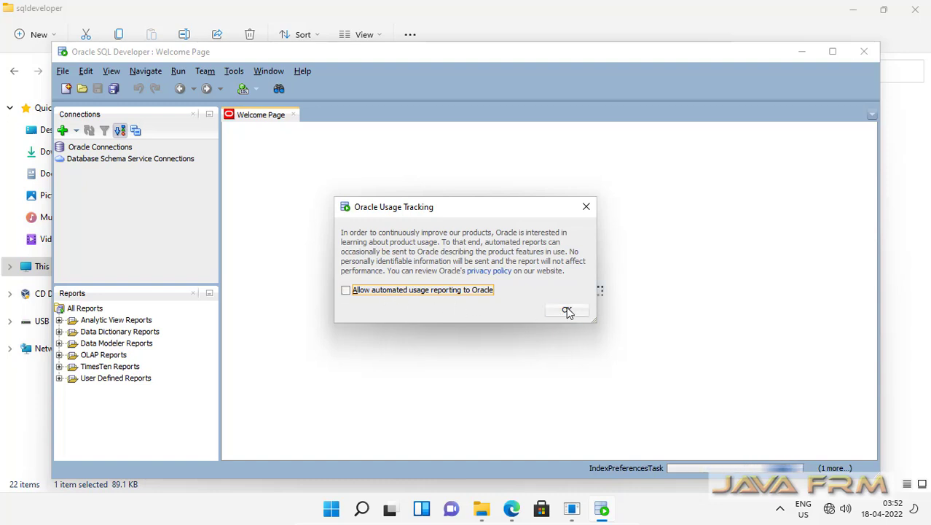
click(833, 52)
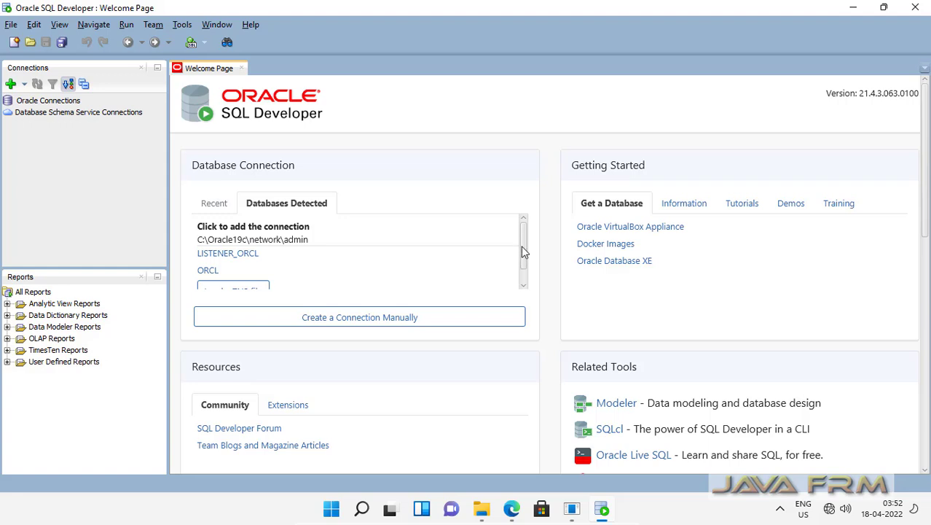
scroll(523, 269, down, 1)
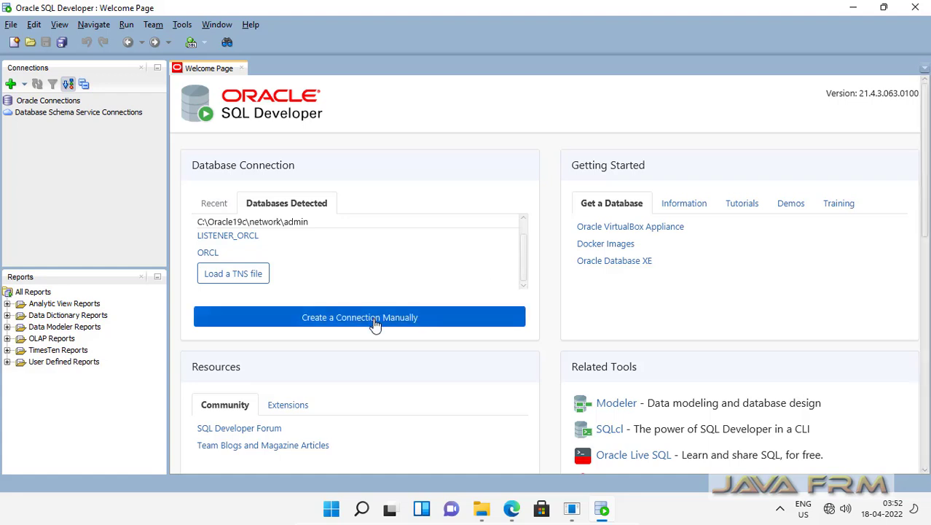
click(374, 320)
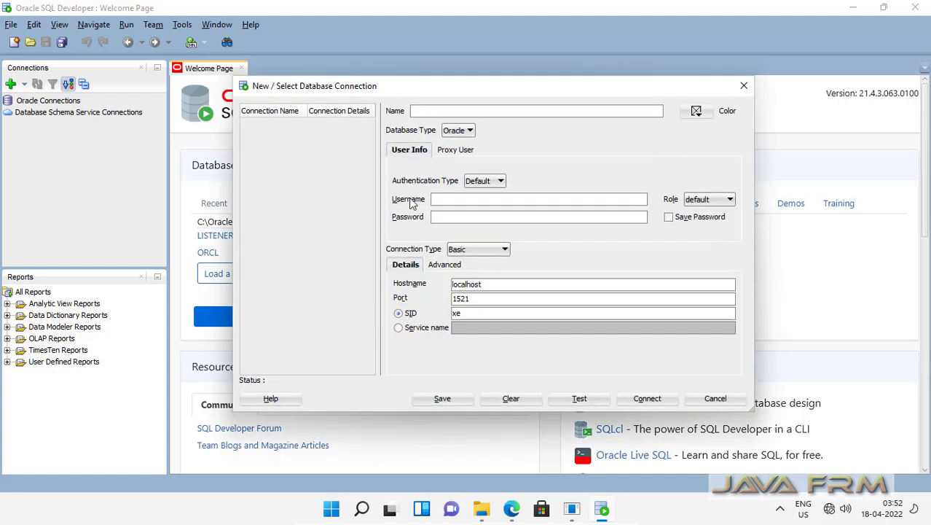
click(450, 109)
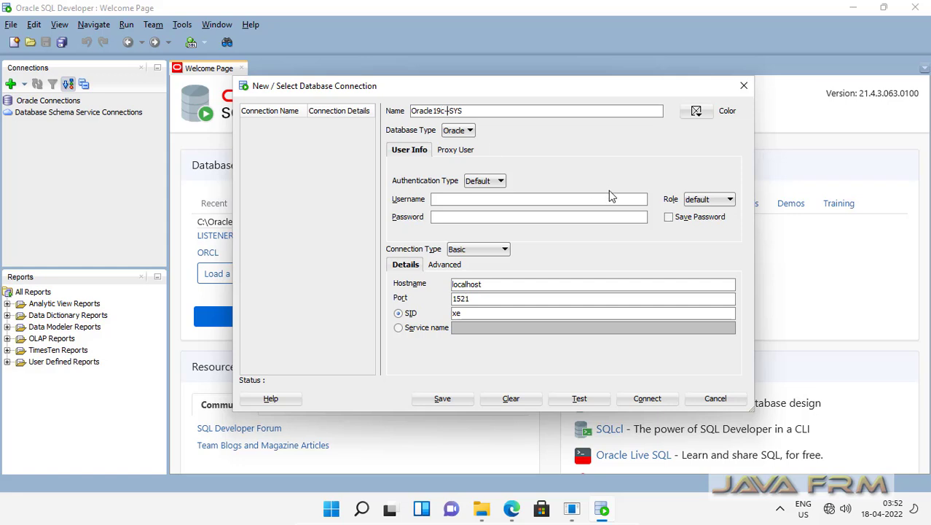
Enter the SYS login with the SYSDBA role and its password in the new connection.
text(ORCD)
key(Tab)
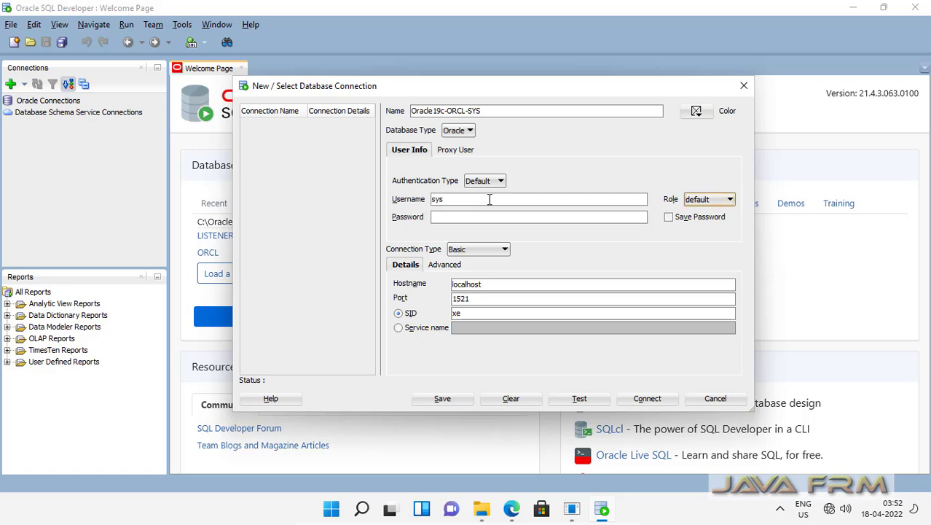
click(709, 201)
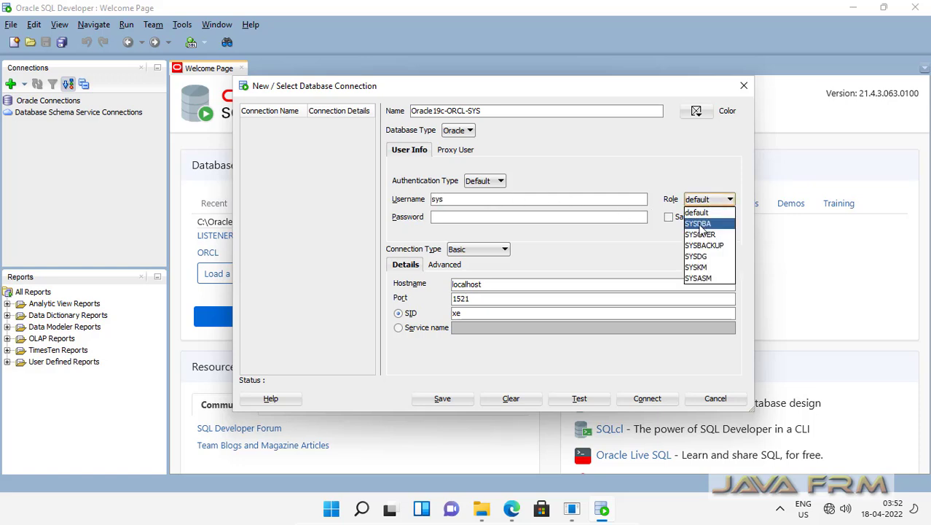
click(700, 220)
click(464, 219)
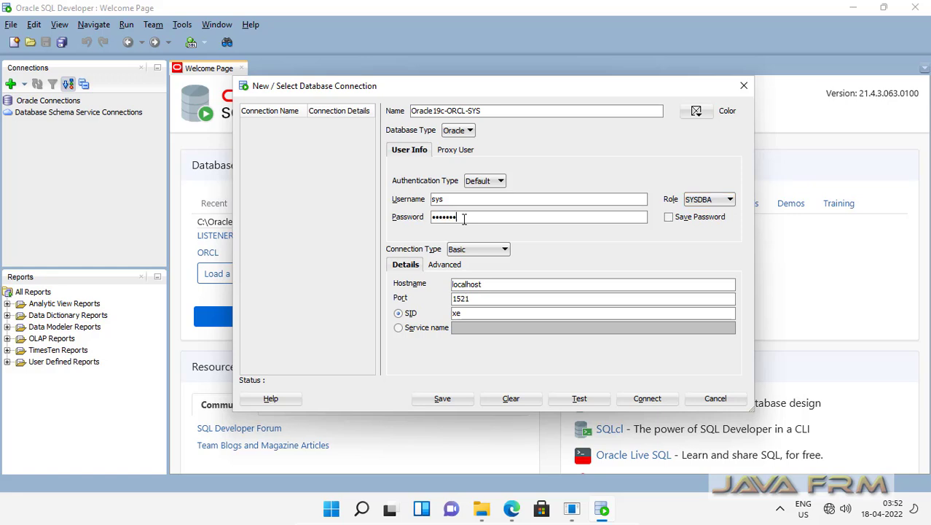
text(1)
Set SID orcl, test the connection successfully, and connect.
click(483, 314)
text(orcl)
click(583, 400)
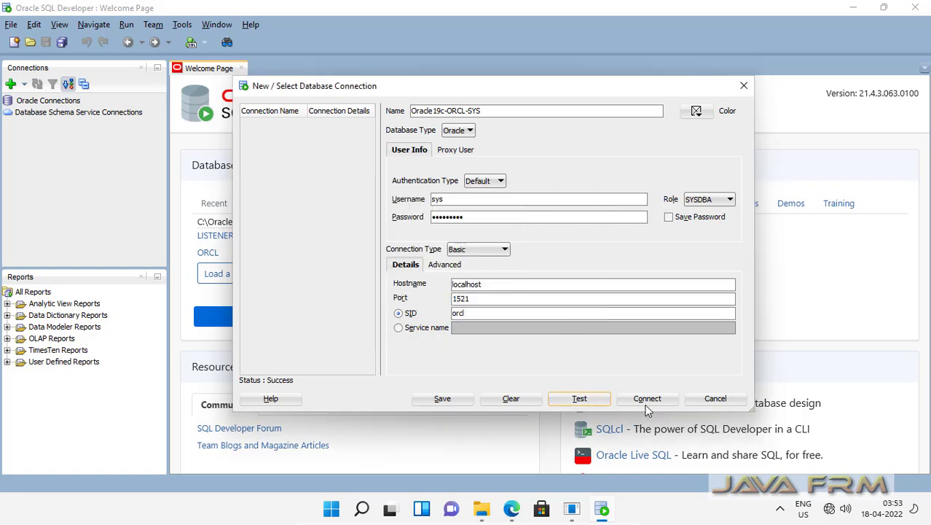
click(645, 403)
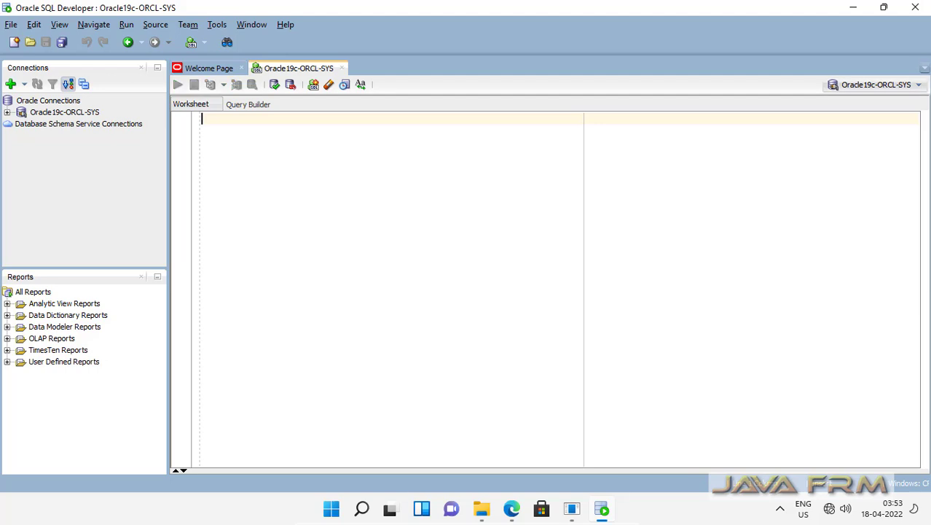
Close the Welcome Page and expand the Oracle19c-ORCL-SYS connection.
click(211, 69)
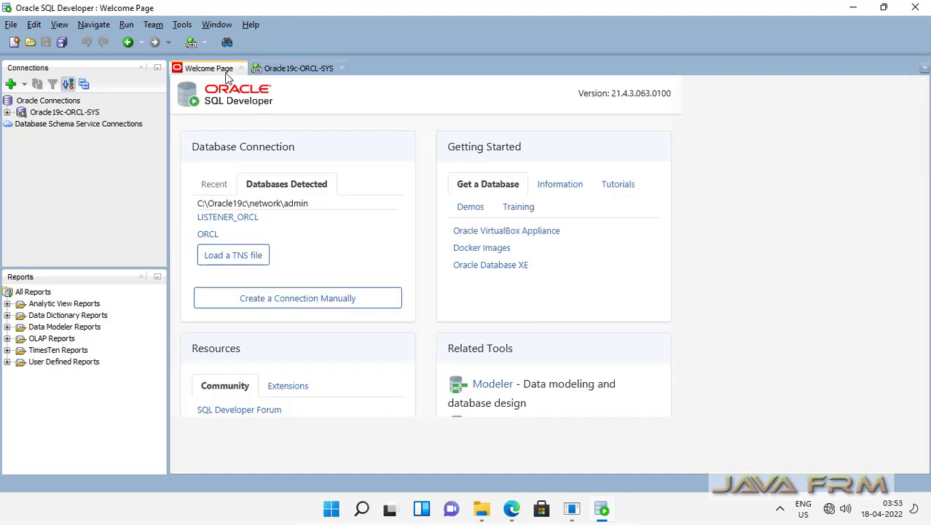
click(241, 68)
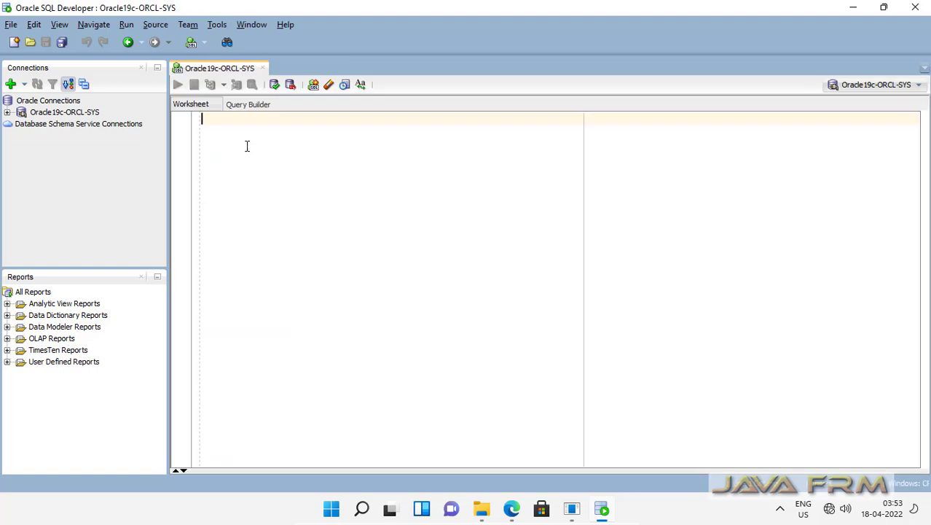
click(5, 115)
click(7, 112)
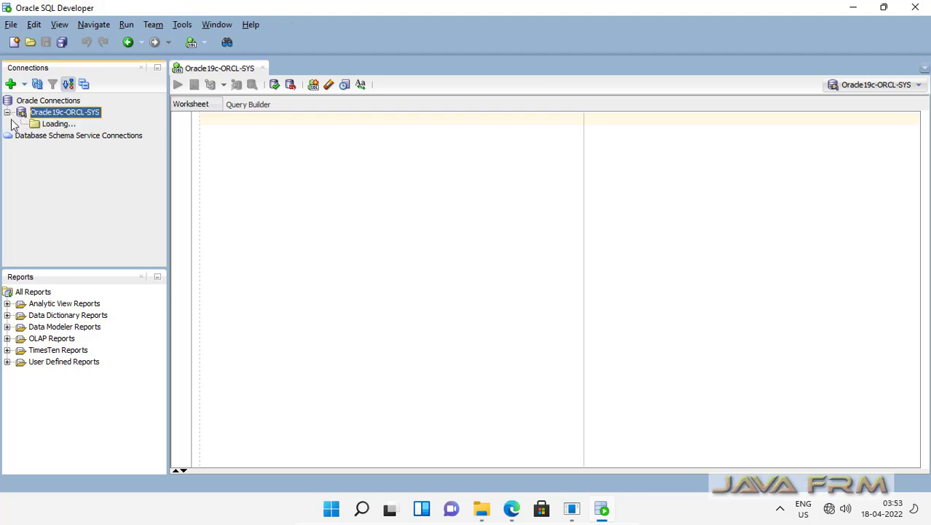
Expand and collapse the Tables, Procedures and Functions folders to browse their contents.
click(21, 124)
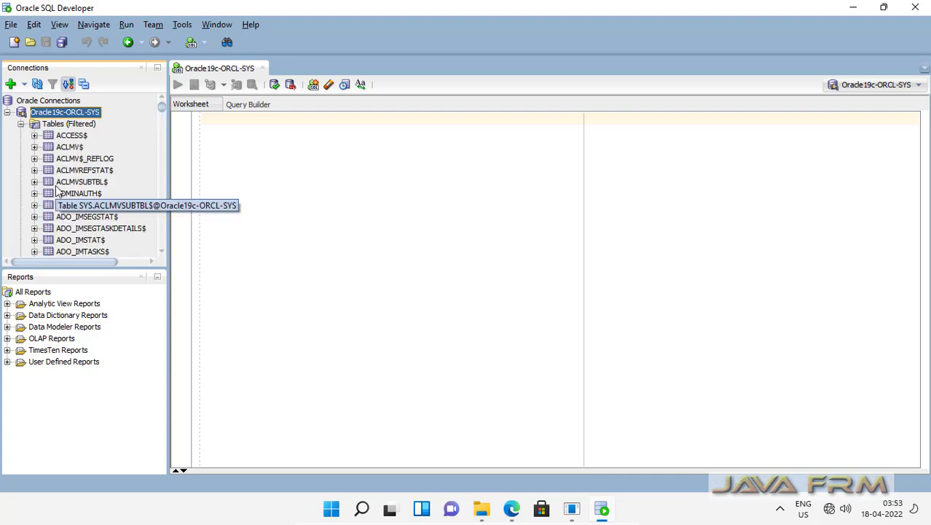
scroll(62, 204, down, 10)
scroll(65, 203, up, 10)
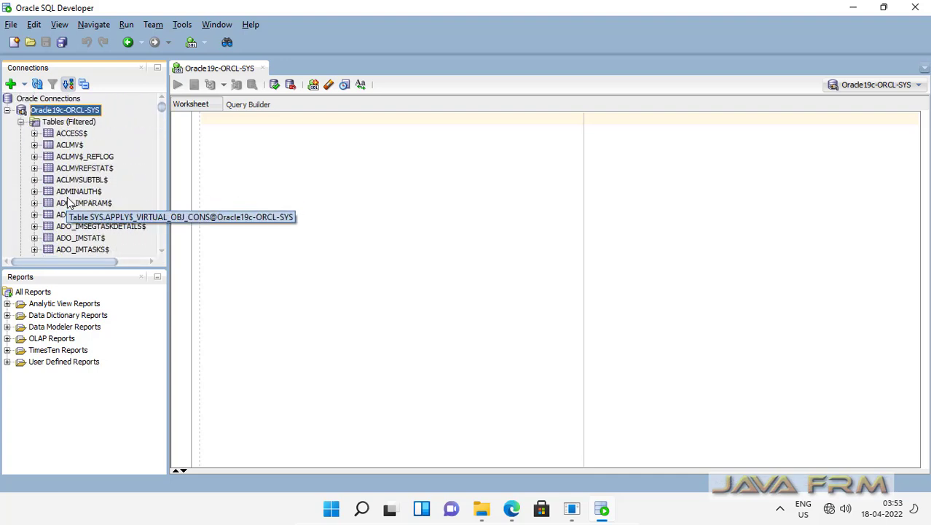
click(19, 123)
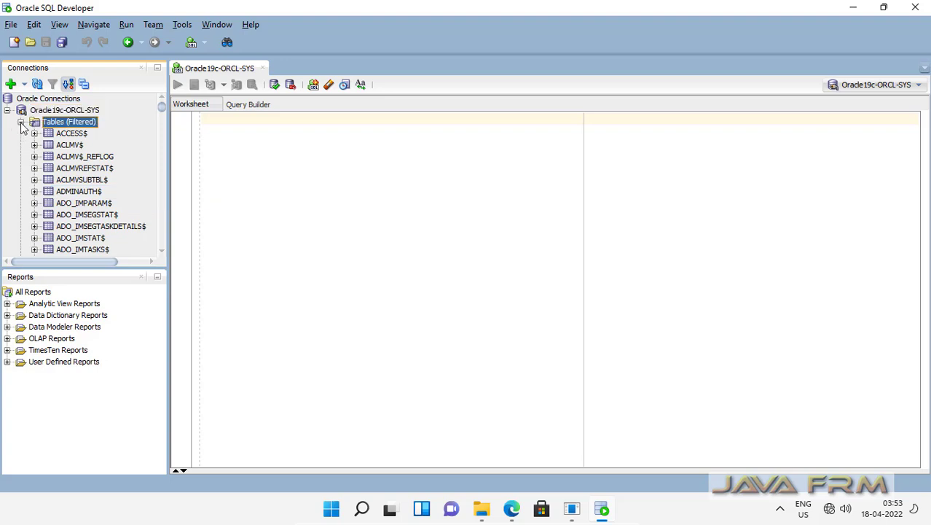
click(21, 123)
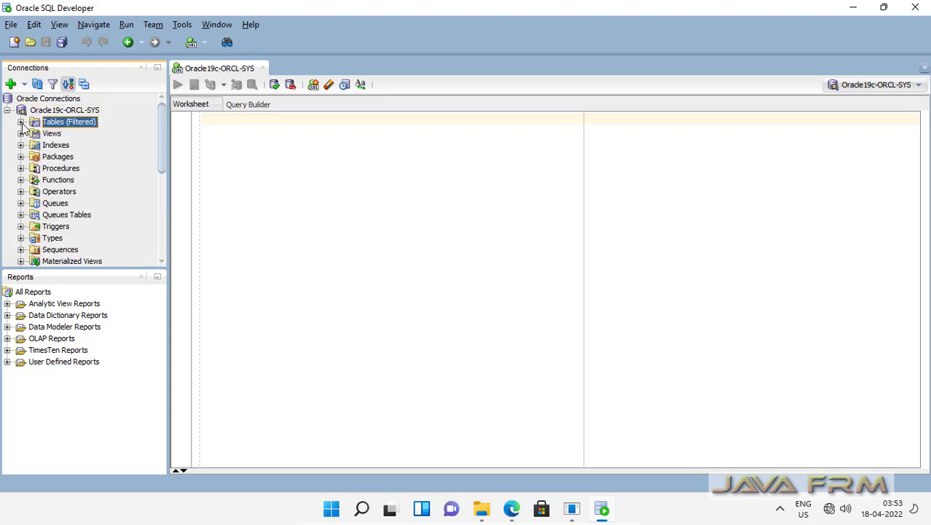
click(21, 169)
click(20, 170)
click(21, 180)
click(20, 180)
Expand Other Users to list accounts such as ANONYMOUS and AUDSYS.
scroll(41, 212, down, 6)
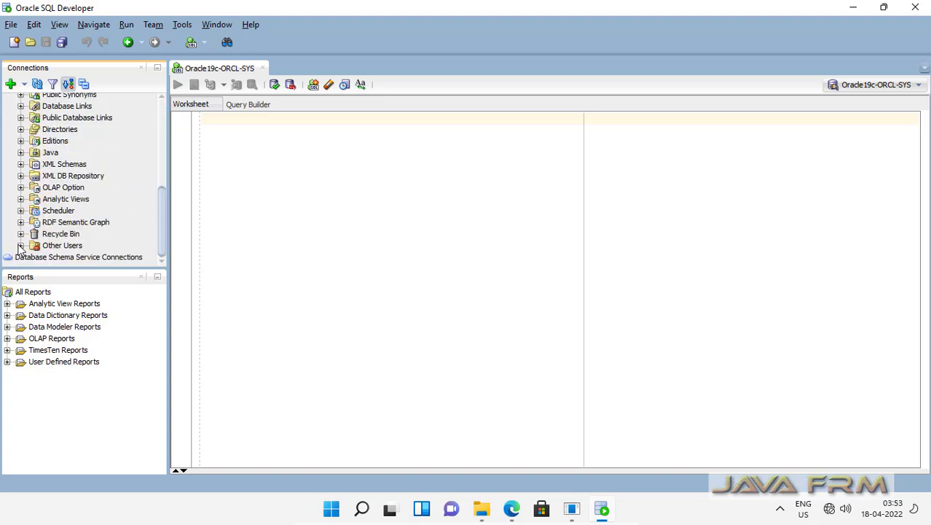
click(21, 246)
scroll(97, 222, down, 10)
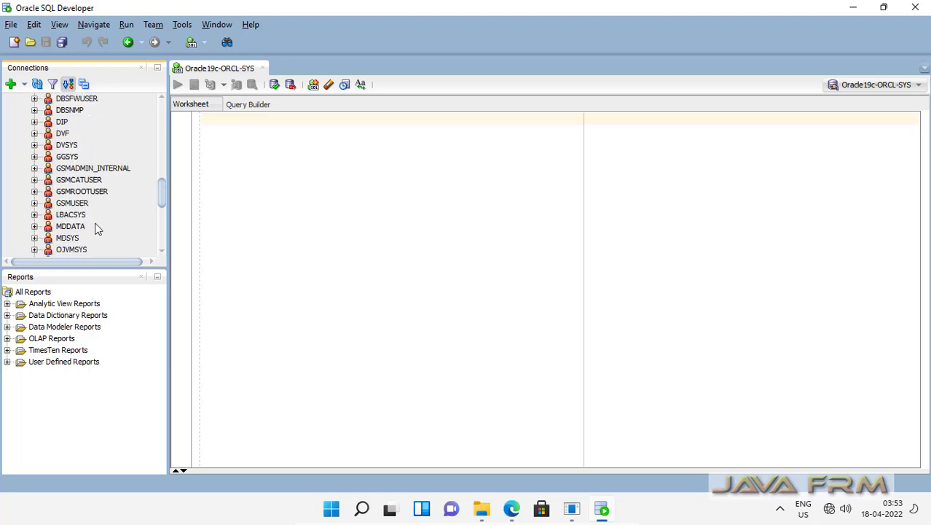
scroll(97, 229, down, 3)
scroll(95, 226, up, 12)
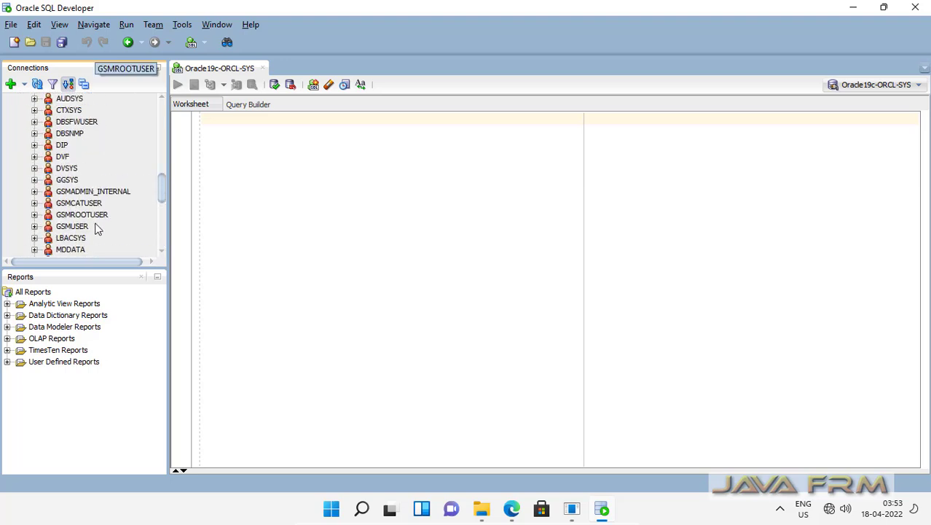
click(234, 134)
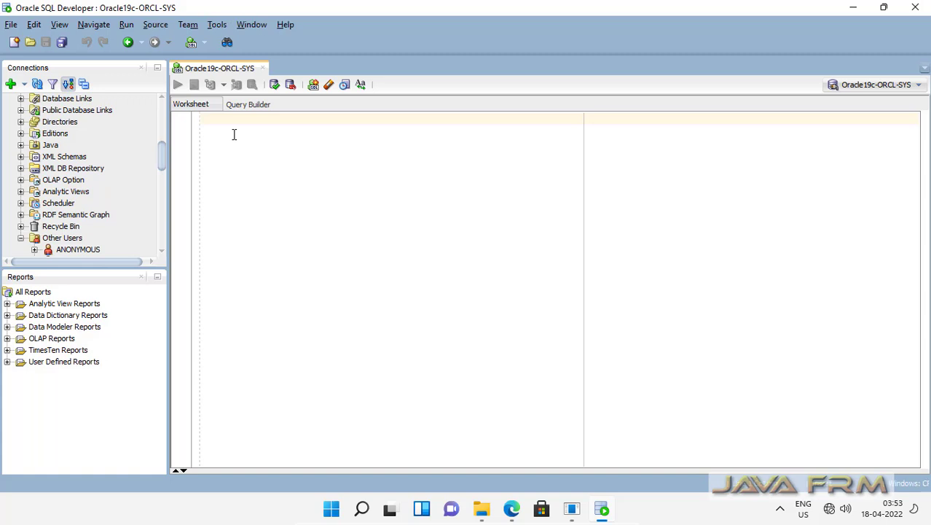
Write CREATE USER c##scott with a password and grant it unlimited tablespace.
text(create)
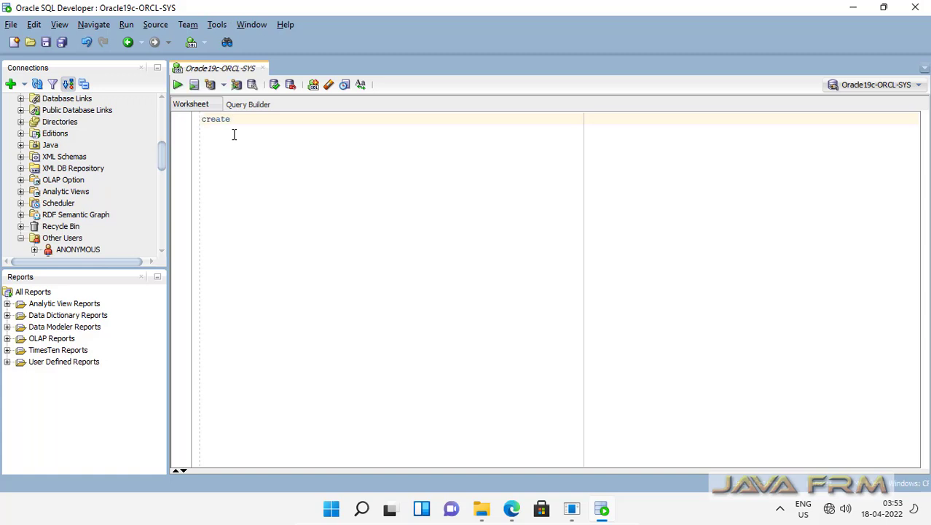
text( user c##scott identified by)
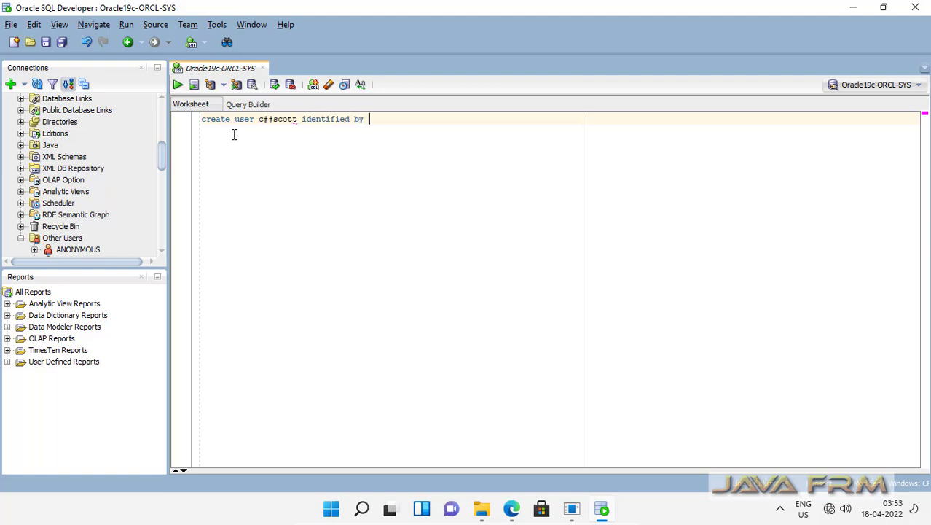
text( tiger.)
key(Return)
key(Return)
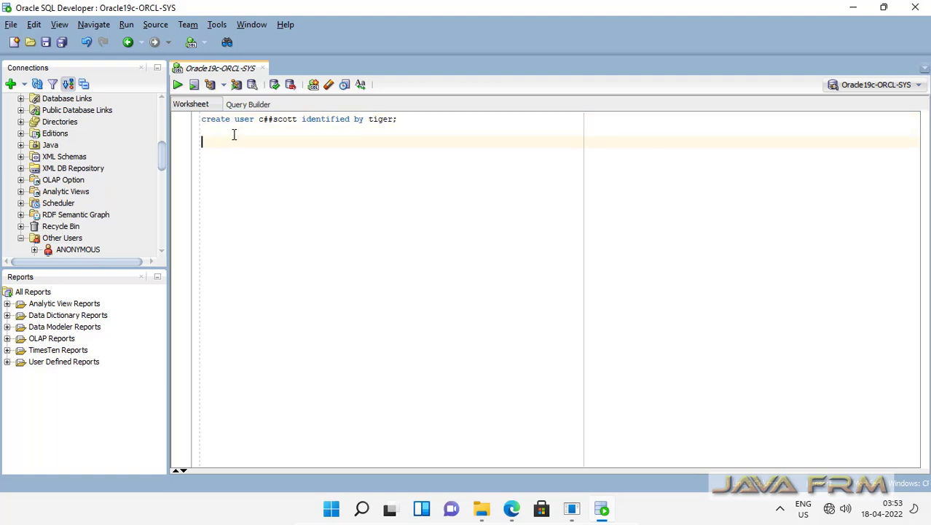
text(gratnt)
key(BackSpace)
key(BackSpace)
text(t unlimited taba)
key(BackSpace)
text(lespace )
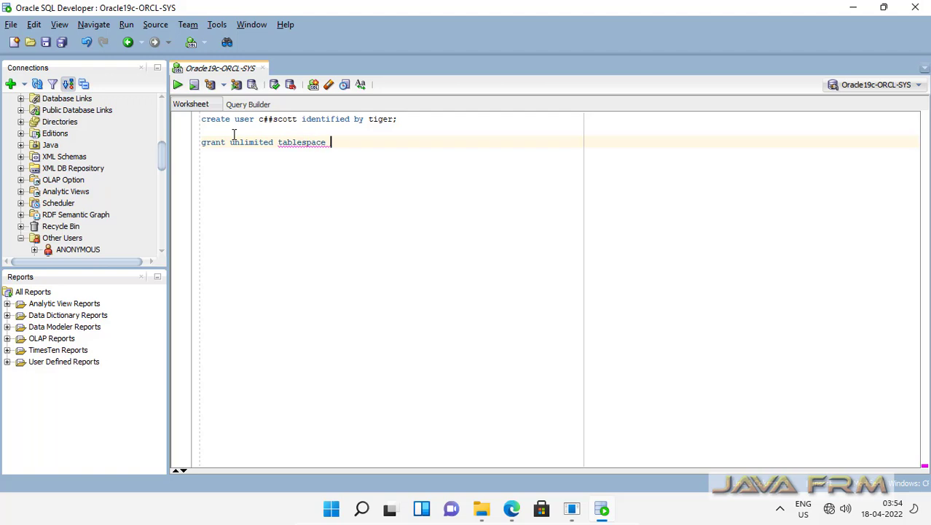
text(to c##scott)
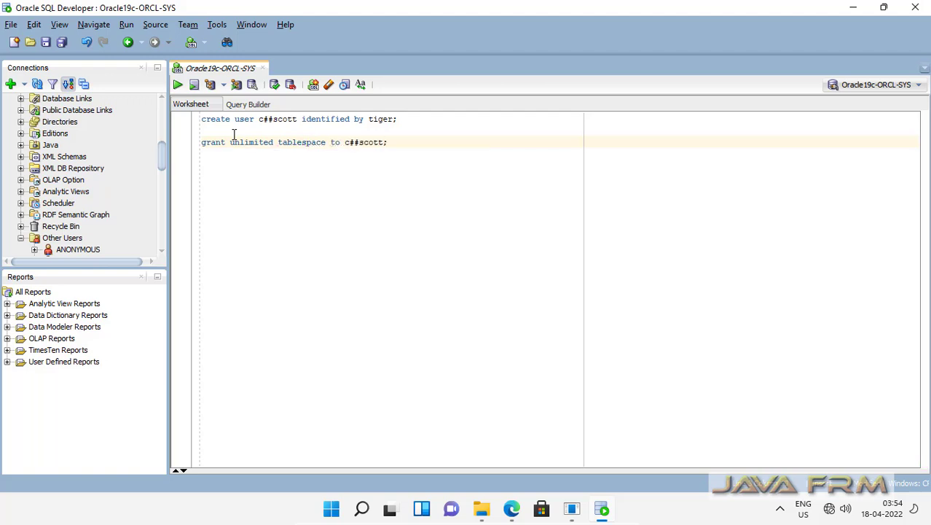
text(;)
Begin a statement granting resource, dba and connect roles to c##scott.
key(Return)
key(Return)
text(gar)
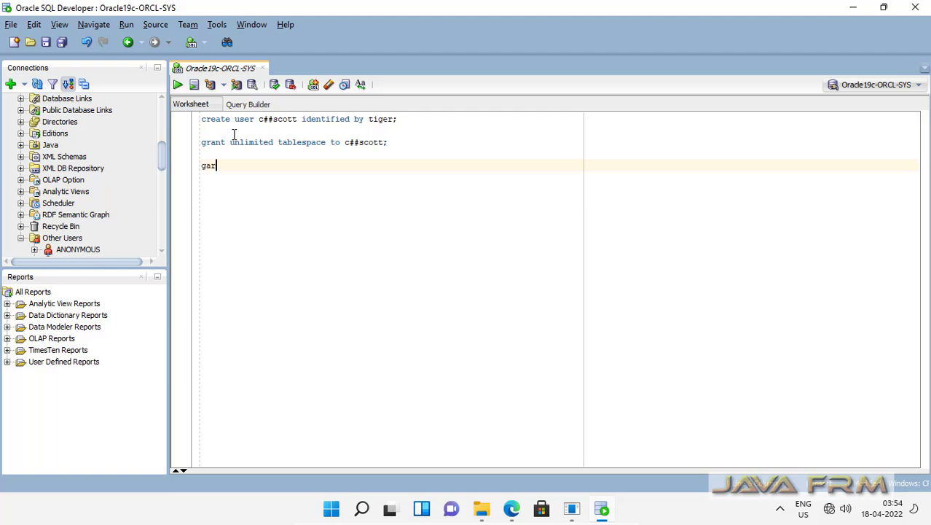
key(BackSpace)
key(BackSpace)
text(rant resource,dba,connect to)
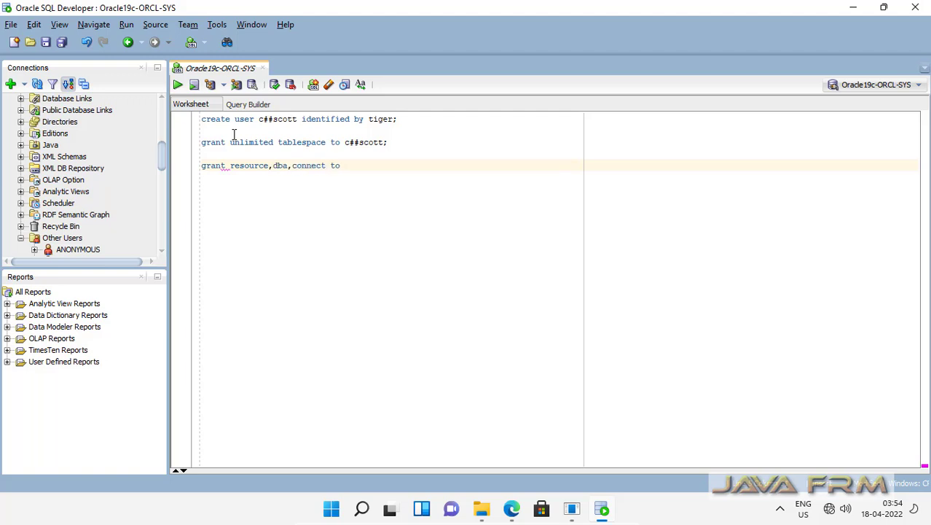
text( c##scott;)
Run the create user, unlimited tablespace grant and role grant statements one by one.
drag(399, 119, 42, 116)
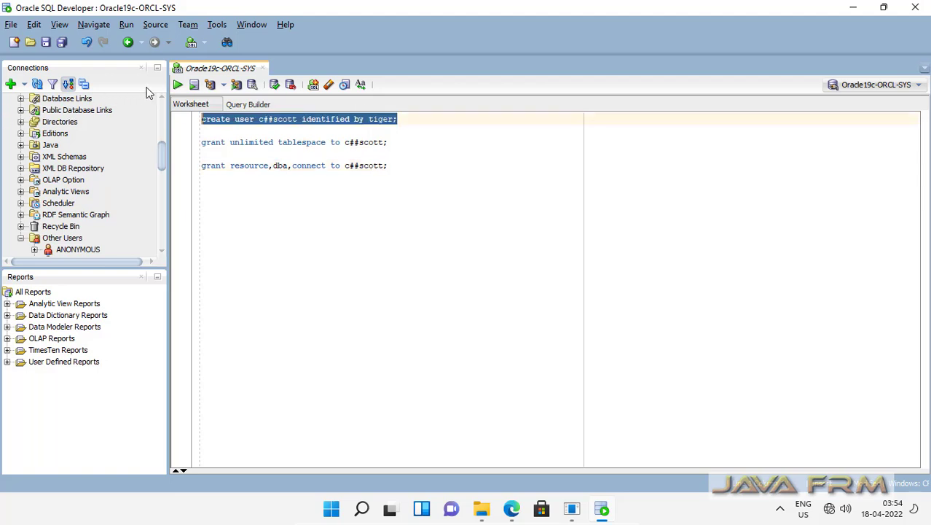
click(177, 86)
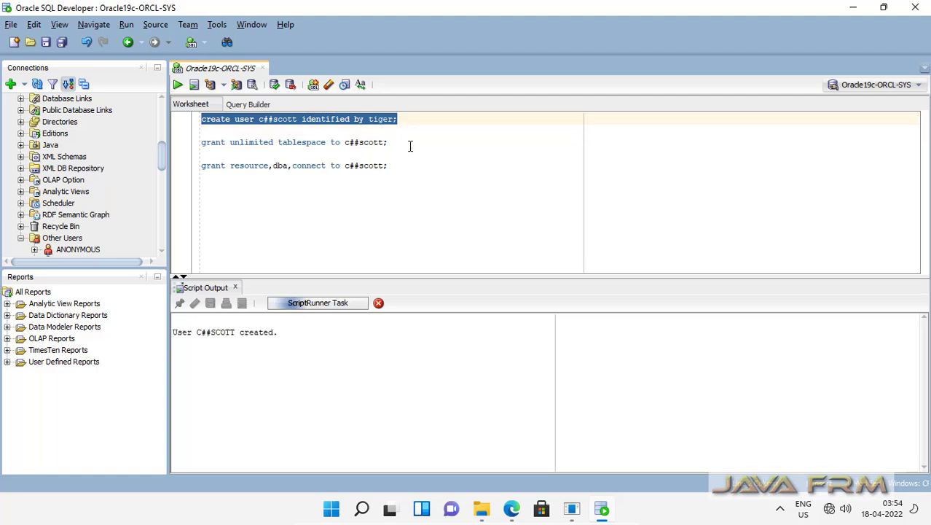
drag(388, 142, 173, 147)
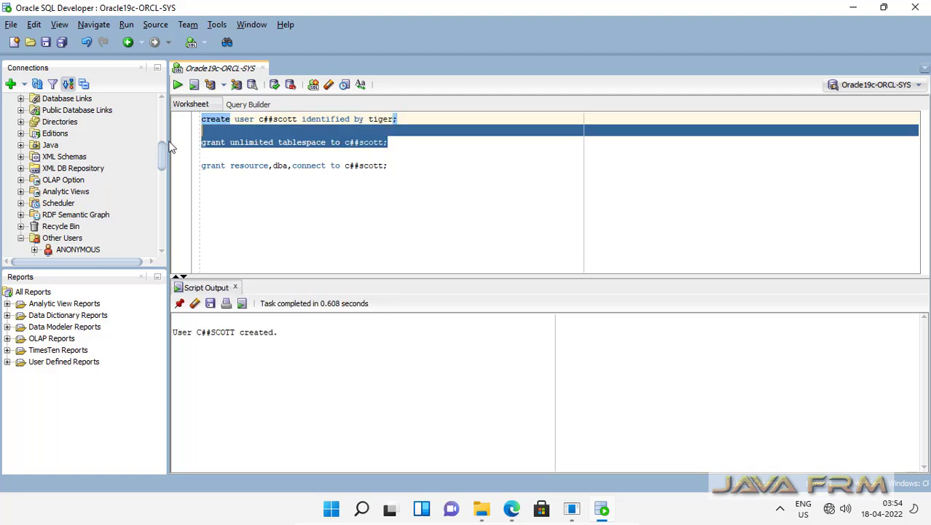
click(181, 88)
drag(392, 165, 180, 172)
click(177, 85)
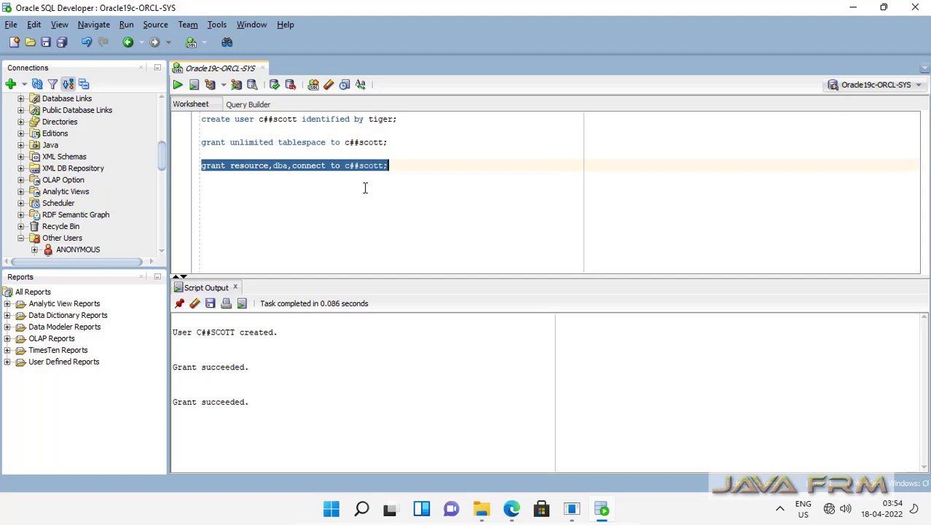
Collapse the SYS connection's object tree and select Oracle Connections.
click(422, 225)
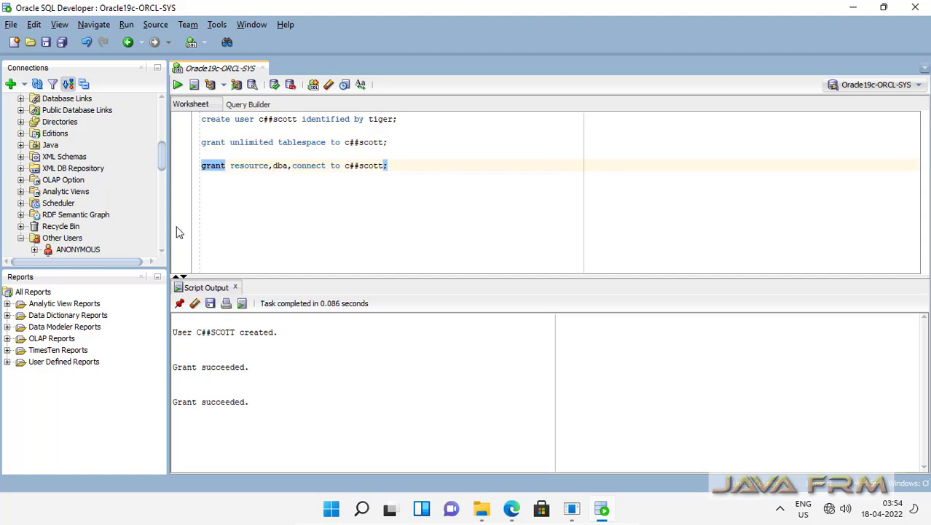
drag(161, 166, 161, 100)
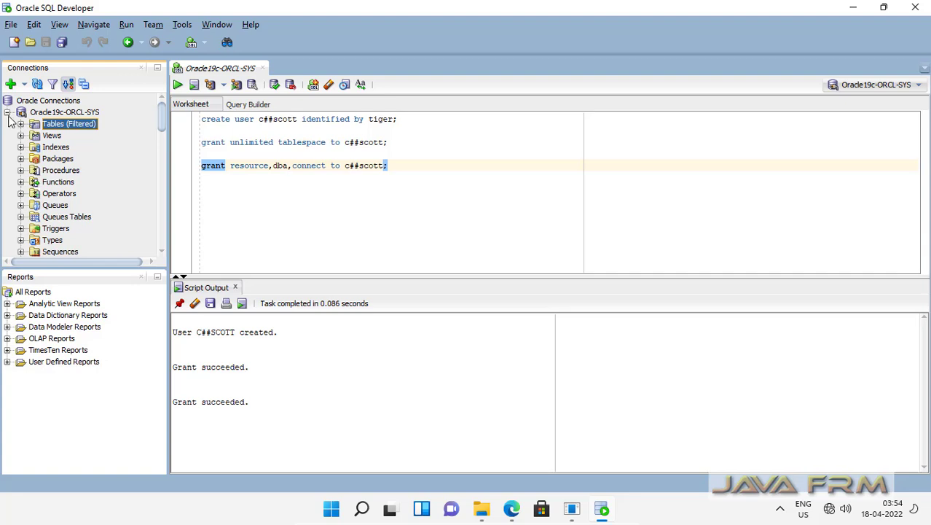
click(7, 113)
click(70, 102)
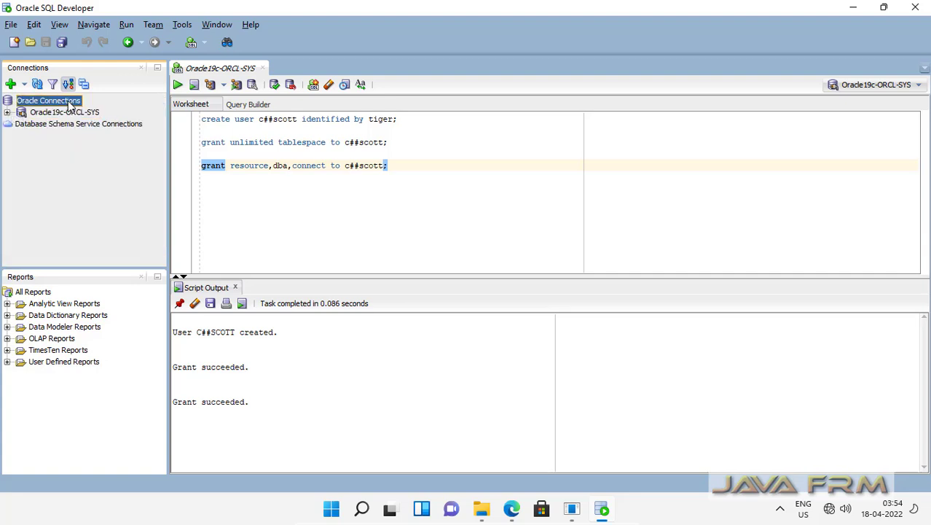
Start a new database connection named Oracle19c-ORCL-Scott.
click(10, 84)
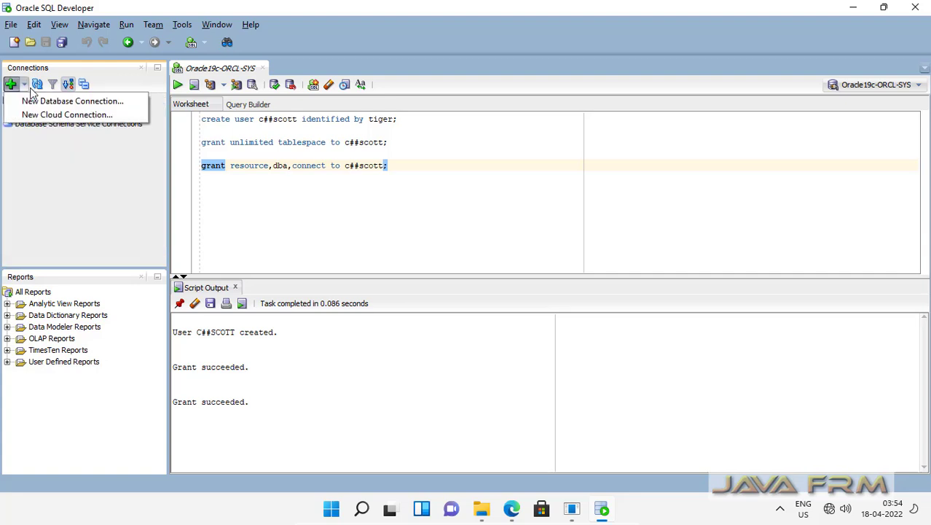
click(41, 103)
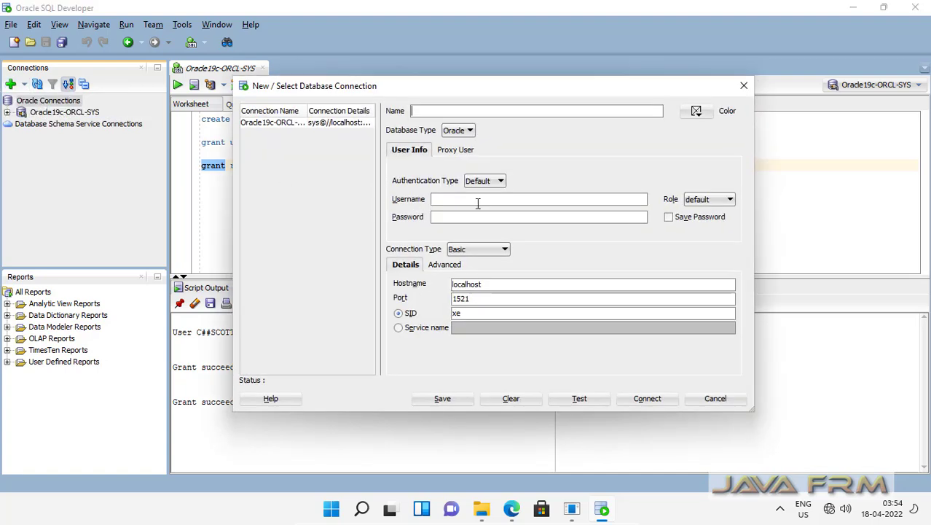
text(Oracle)
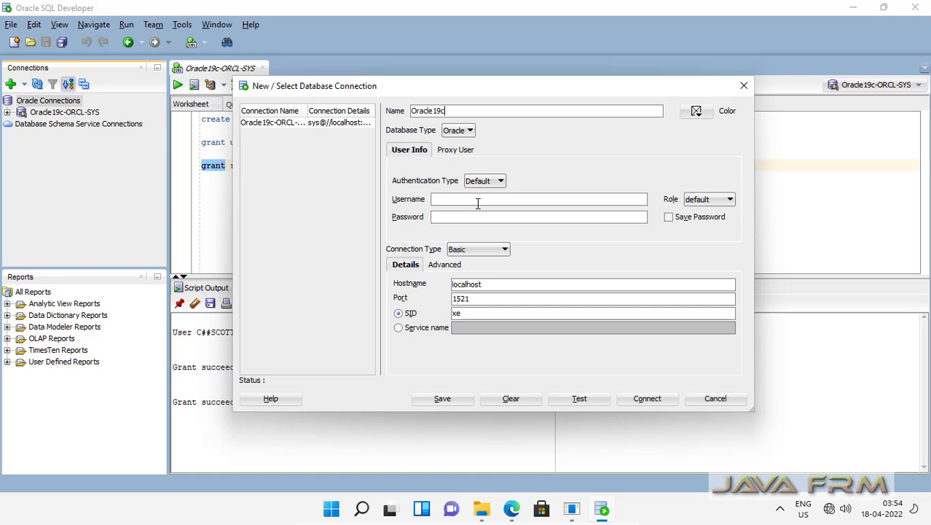
text( 19c-ORCL-C)
key(BackSpace)
text(Scott)
Enter c##scott's credentials and SID orcl, test successfully, and connect.
click(467, 199)
text(c##scott)
click(500, 221)
text(tiger)
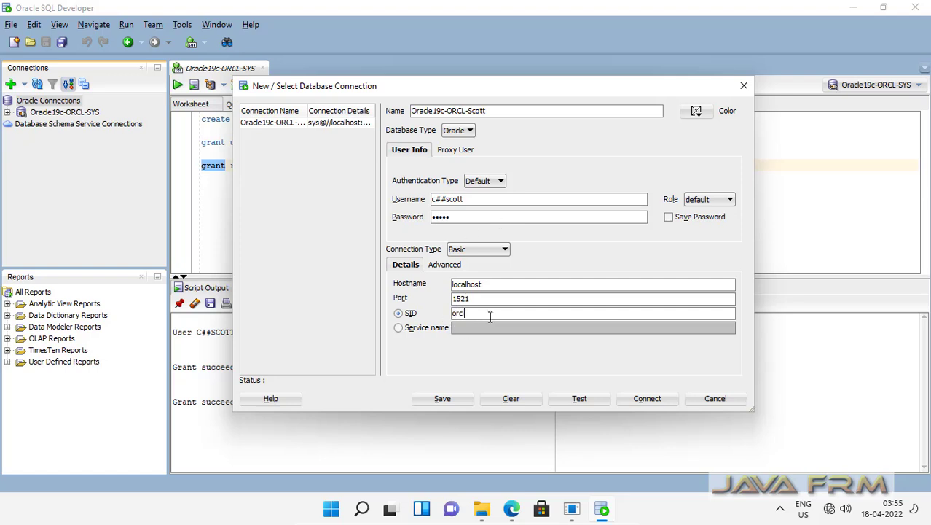
click(489, 315)
text(orcl)
click(579, 399)
click(647, 405)
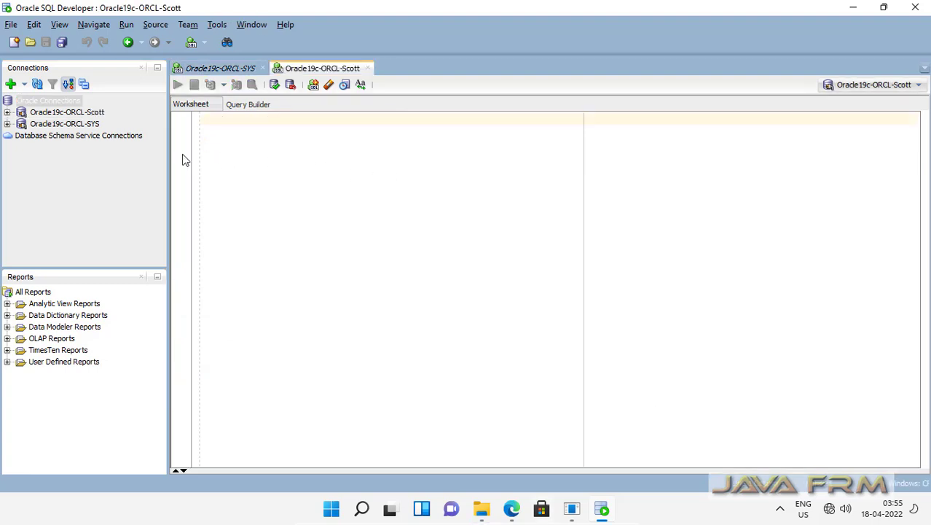
Expand Scott's connection and Tables folder, and enlarge the connections panel.
click(8, 113)
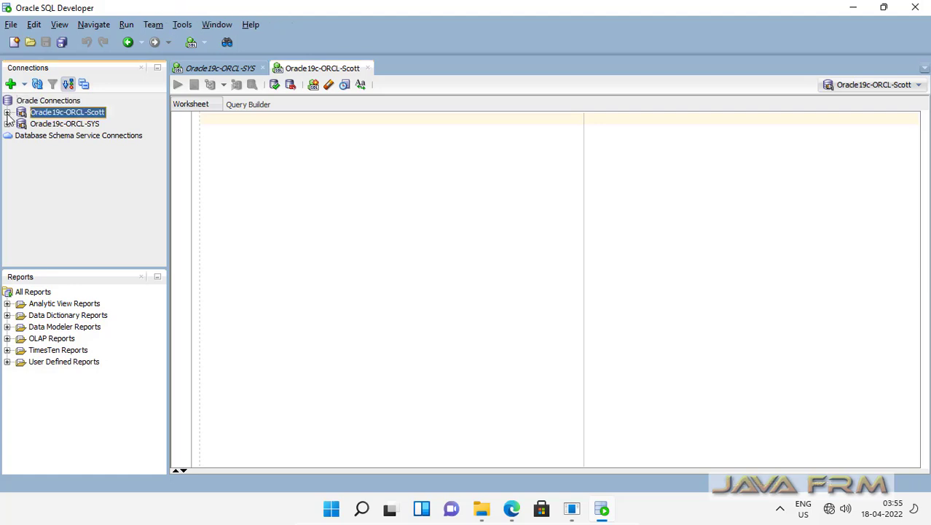
click(21, 124)
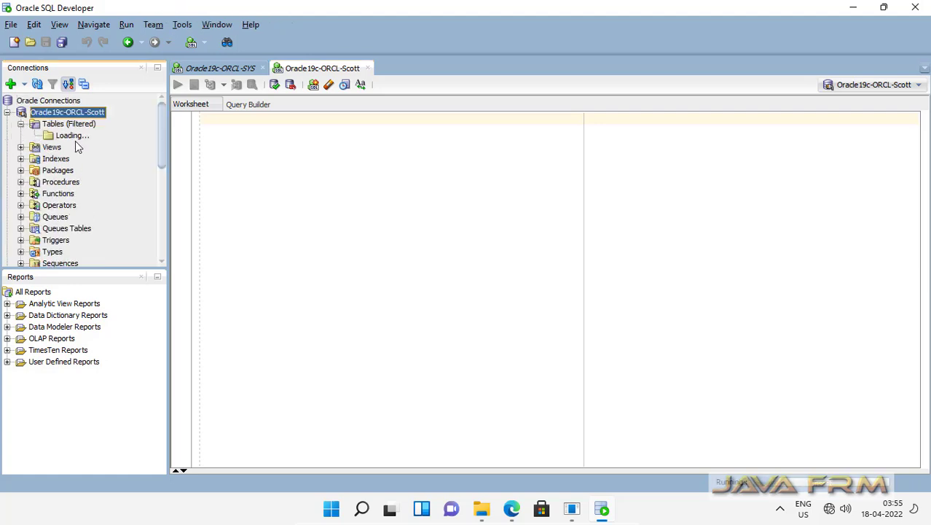
drag(90, 268, 104, 346)
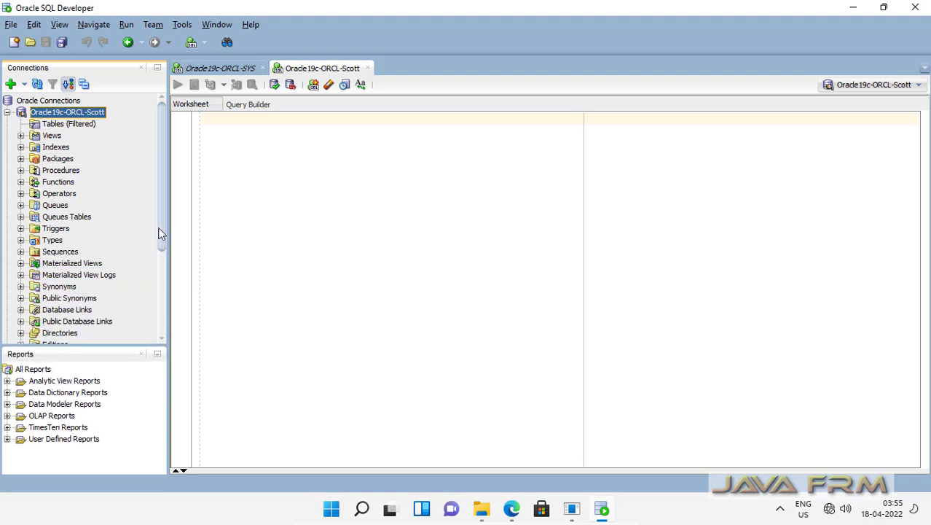
drag(166, 204, 251, 224)
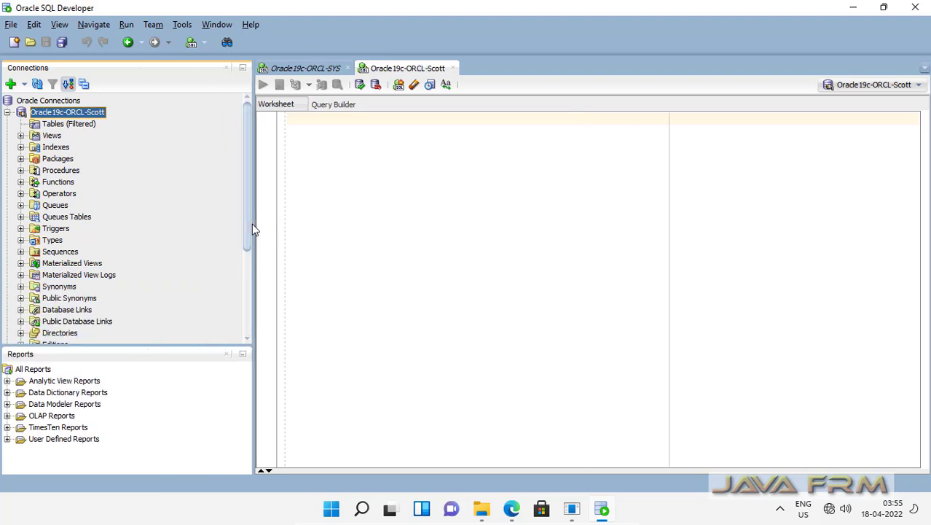
Create and commit the WELCOME table with a welcome message, then query it back.
click(340, 133)
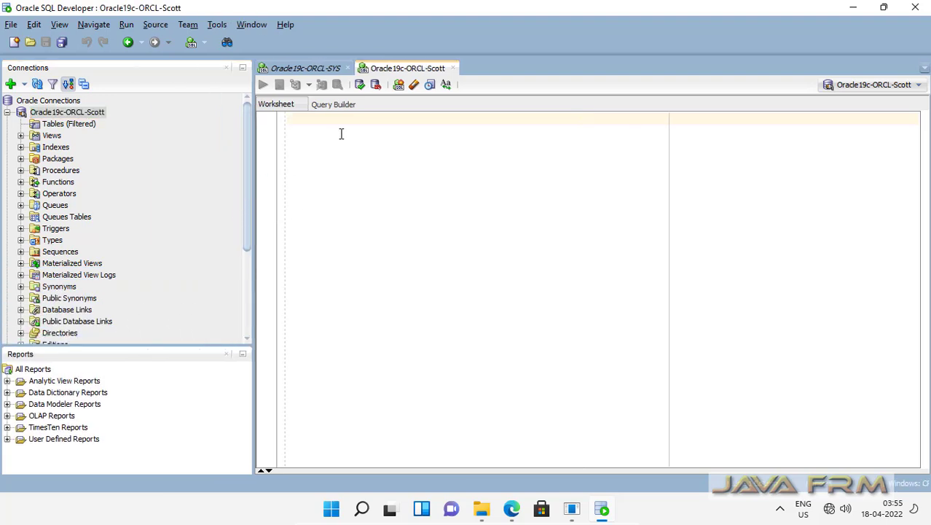
text(create table we)
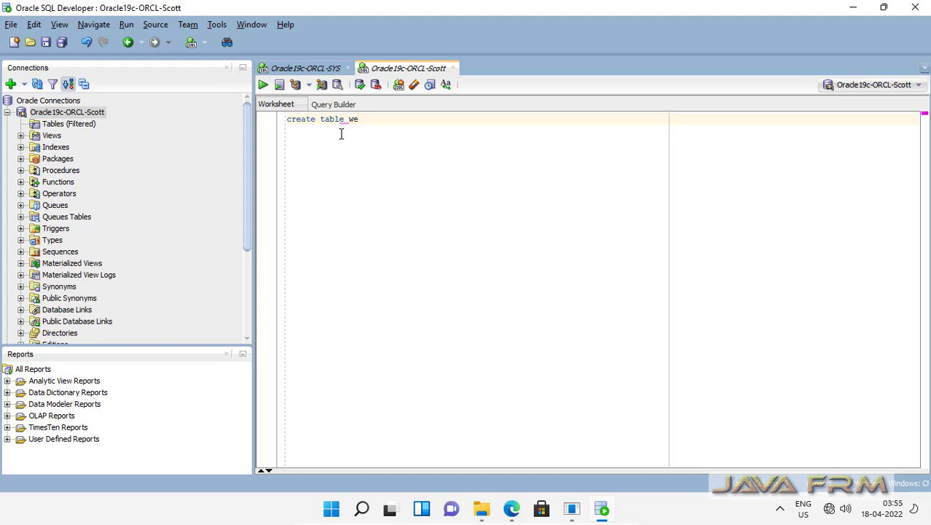
text(lcome (message varchar2(100));)
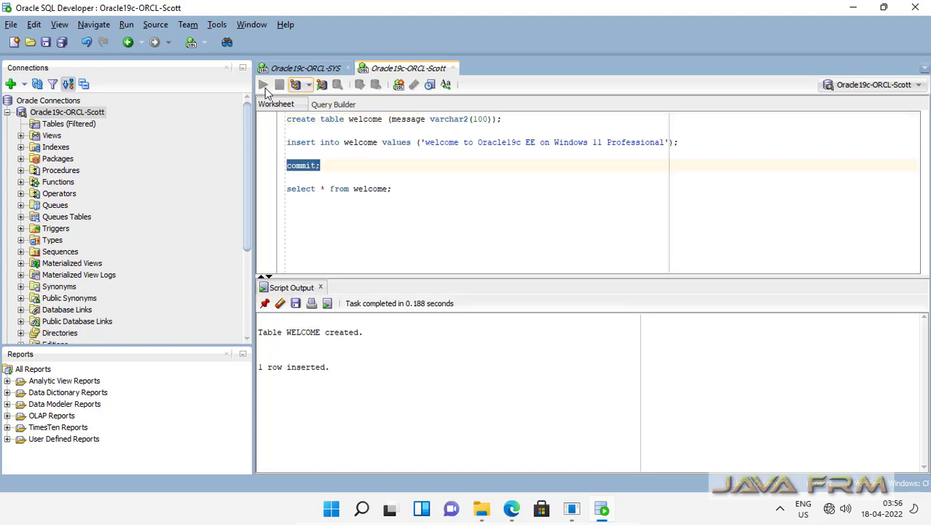
click(263, 85)
drag(392, 189, 256, 190)
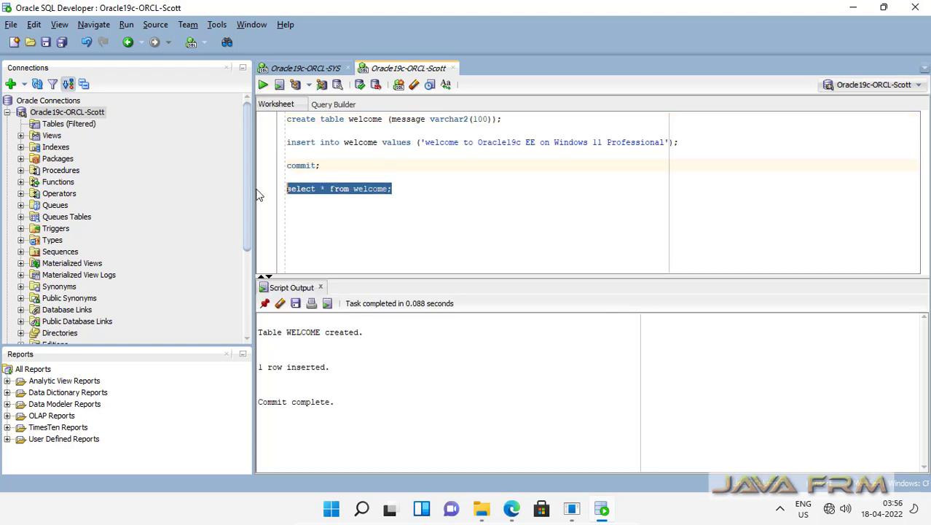
click(263, 84)
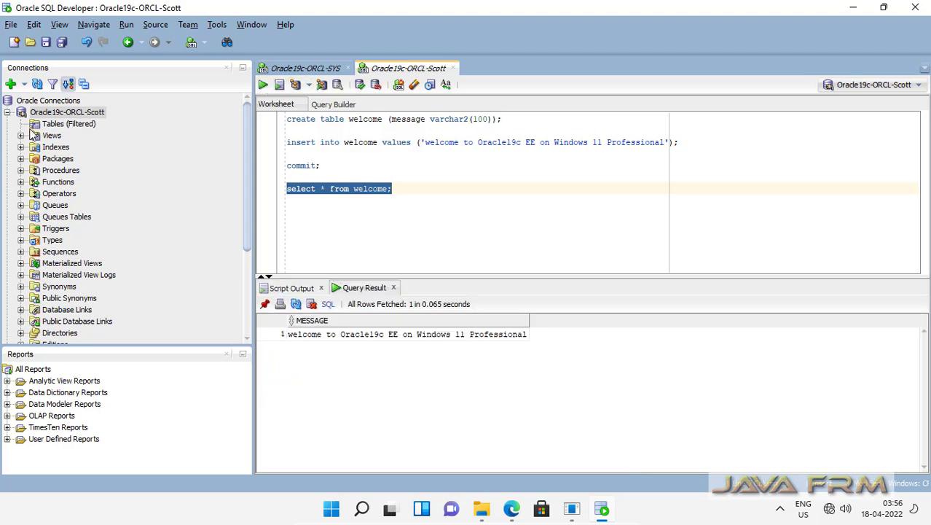
click(57, 126)
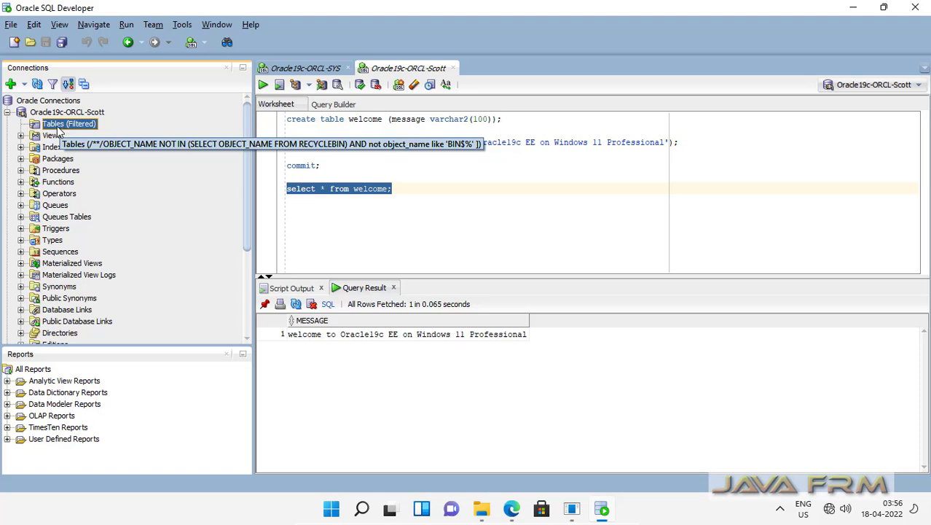
Refresh Scott's table list and open the WELCOME table definition.
right_click(59, 129)
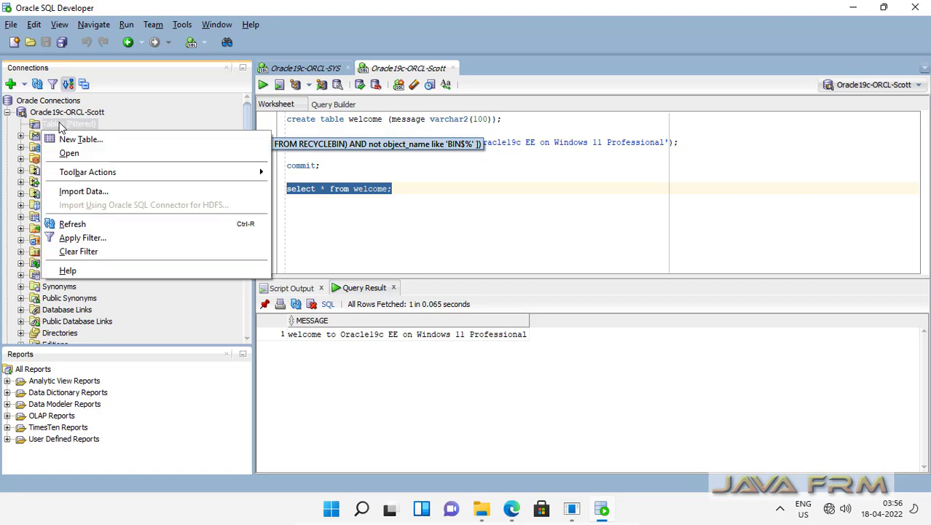
click(85, 223)
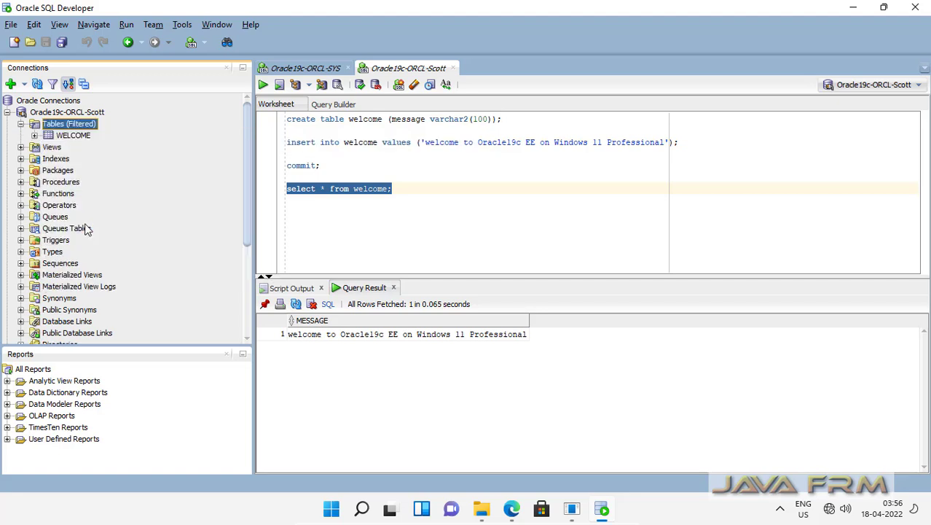
click(72, 137)
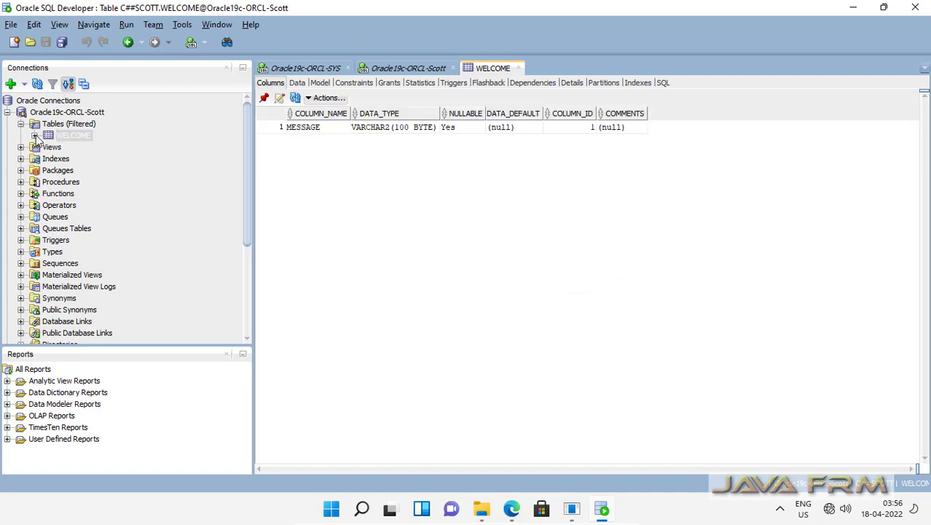
Close the WELCOME tab, collapse the Scott connection, and close its worksheet.
click(518, 68)
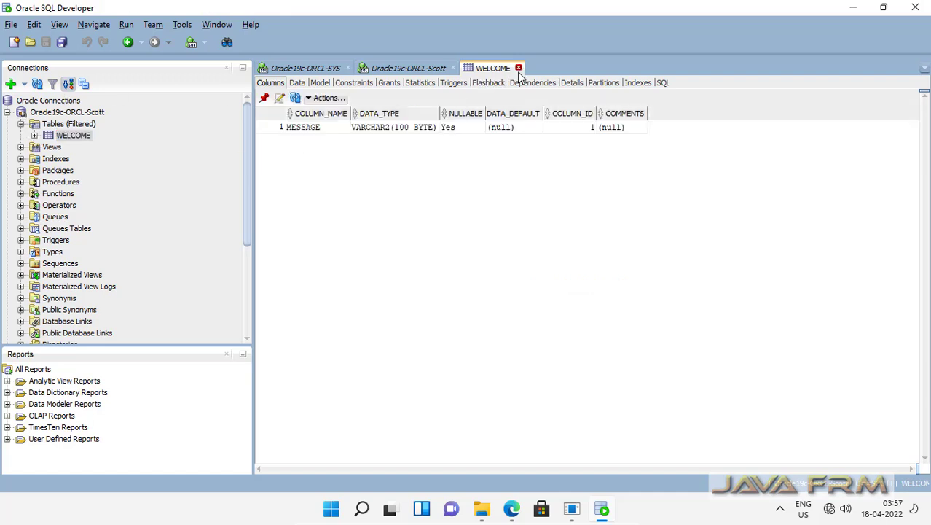
click(38, 85)
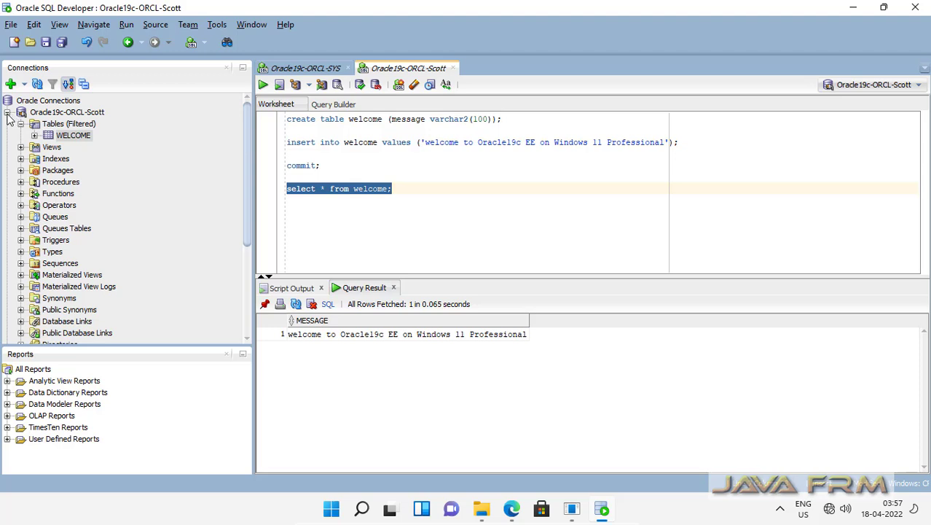
click(452, 68)
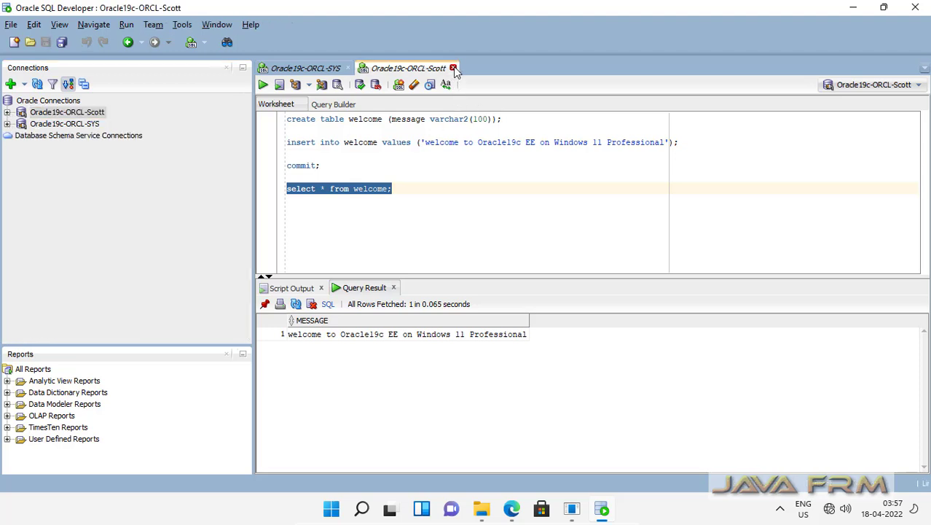
Discard the Scott worksheet's unsaved script and select Oracle Connections.
click(517, 275)
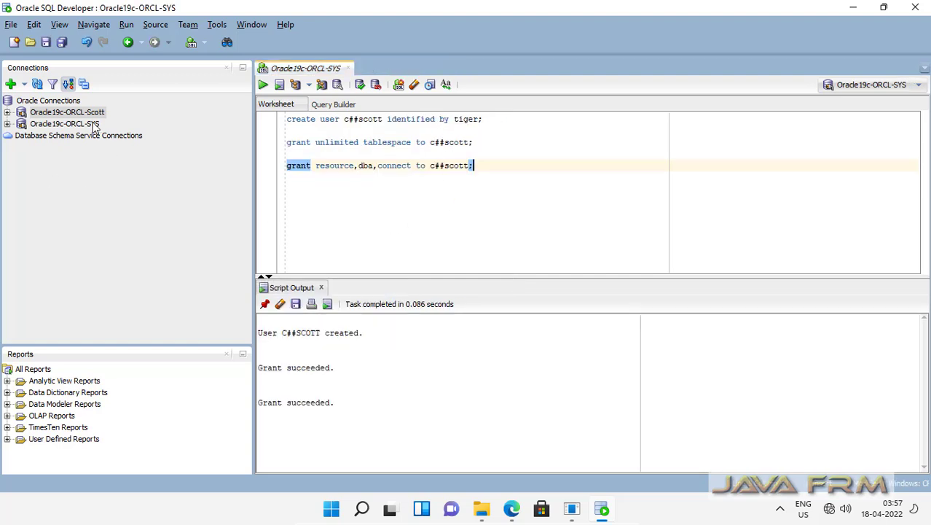
click(44, 102)
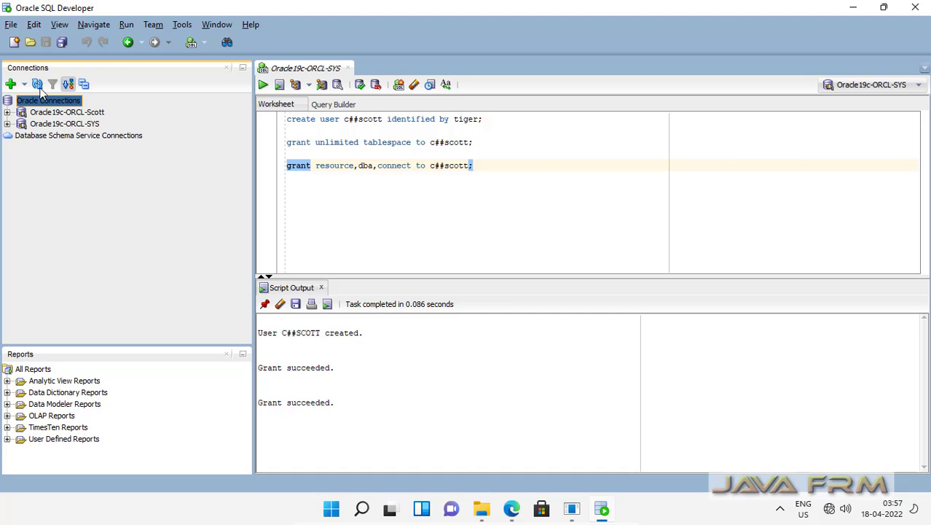
click(23, 85)
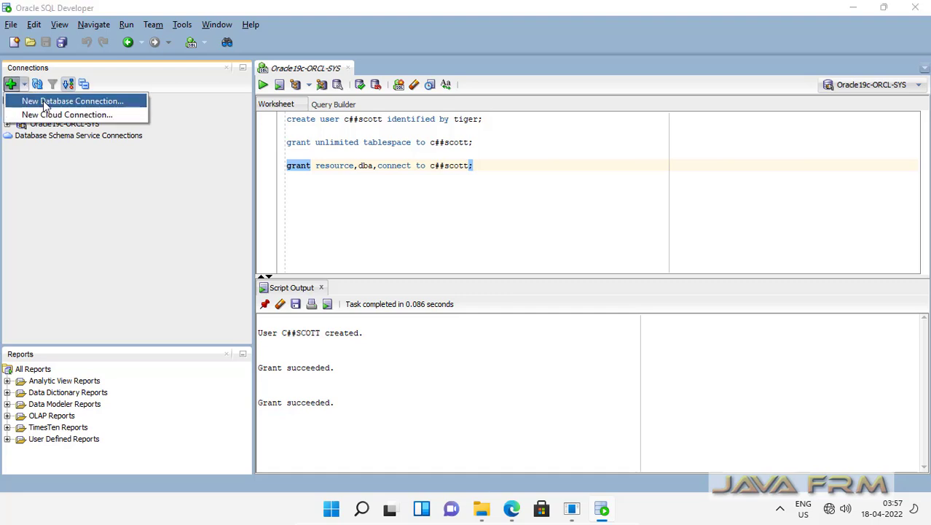
Create Oracle19c-ORCLPDB-SYS as SYSDBA on service orclpdb, test it, and connect.
click(34, 101)
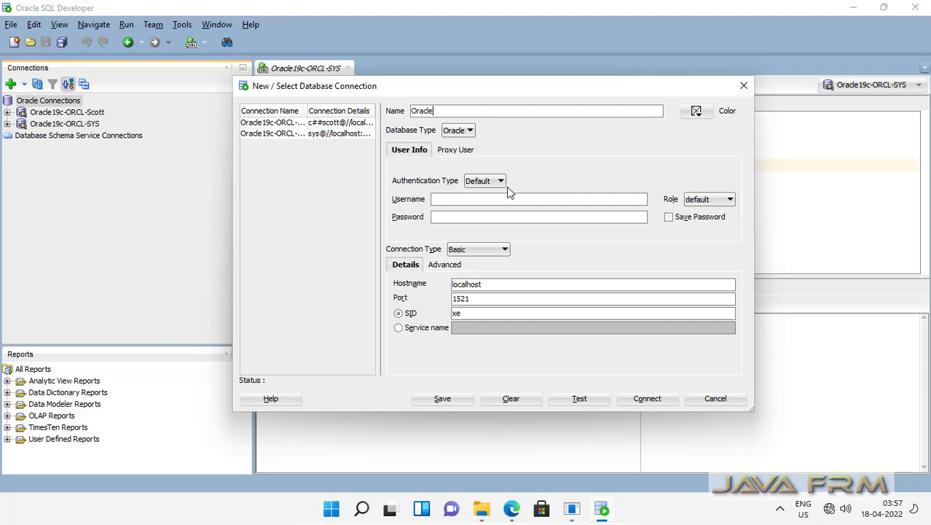
text(Oracle19c-ORCLPDB-SYS)
click(709, 199)
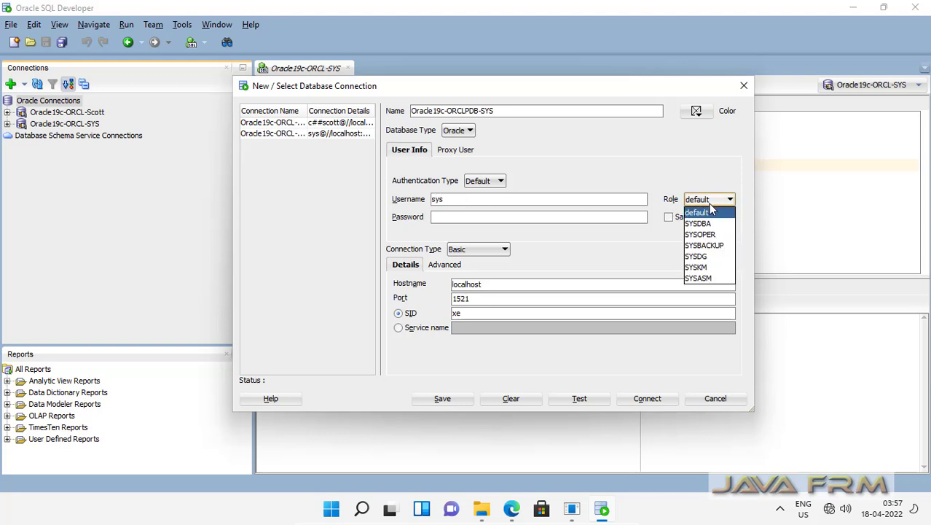
click(706, 225)
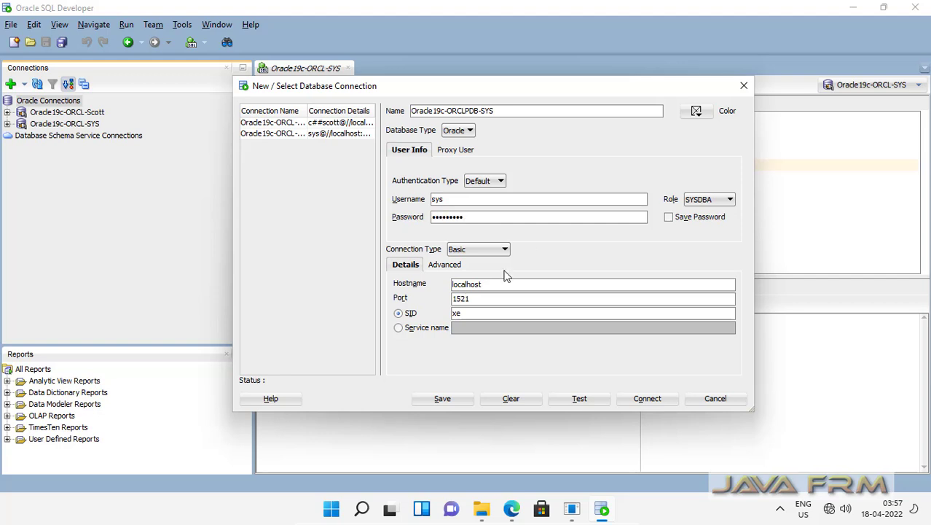
click(399, 329)
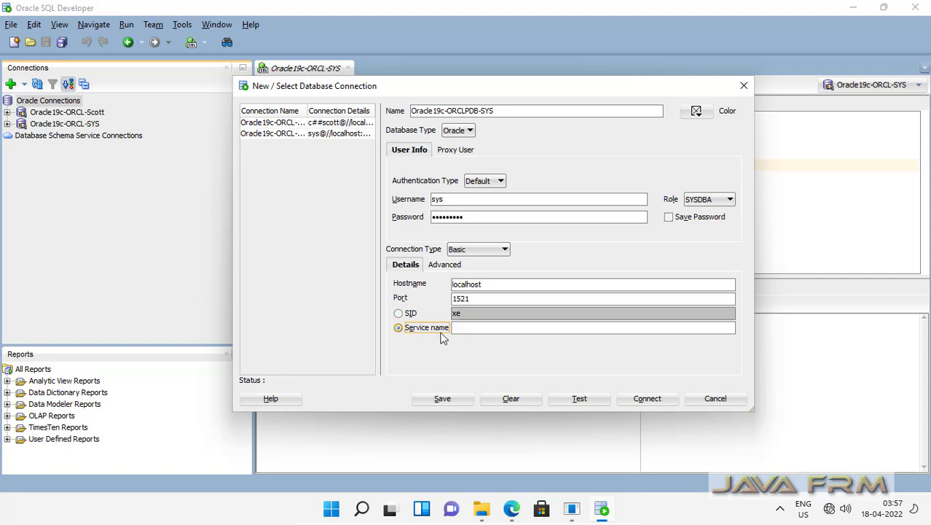
click(470, 330)
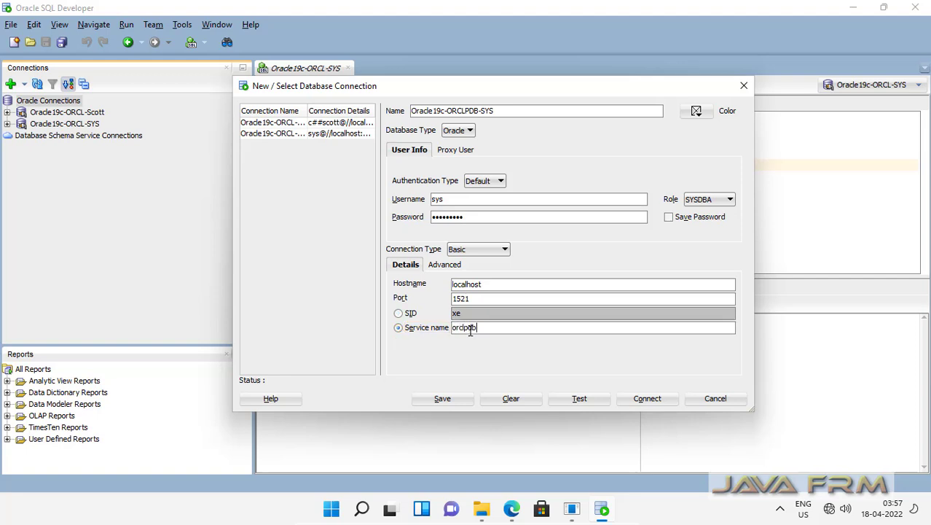
click(574, 401)
click(644, 400)
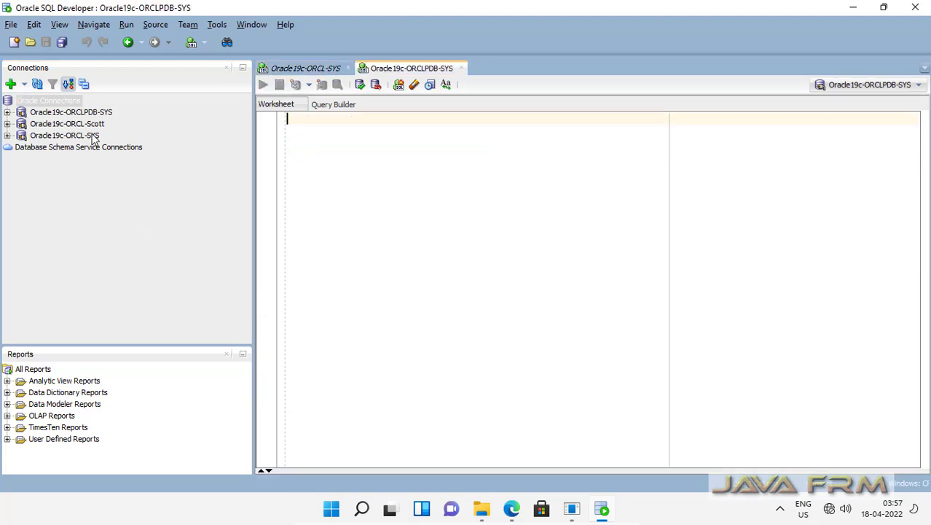
Expand Oracle19c-ORCLPDB-SYS and its Other Users folder to find PDBADMIN.
click(94, 115)
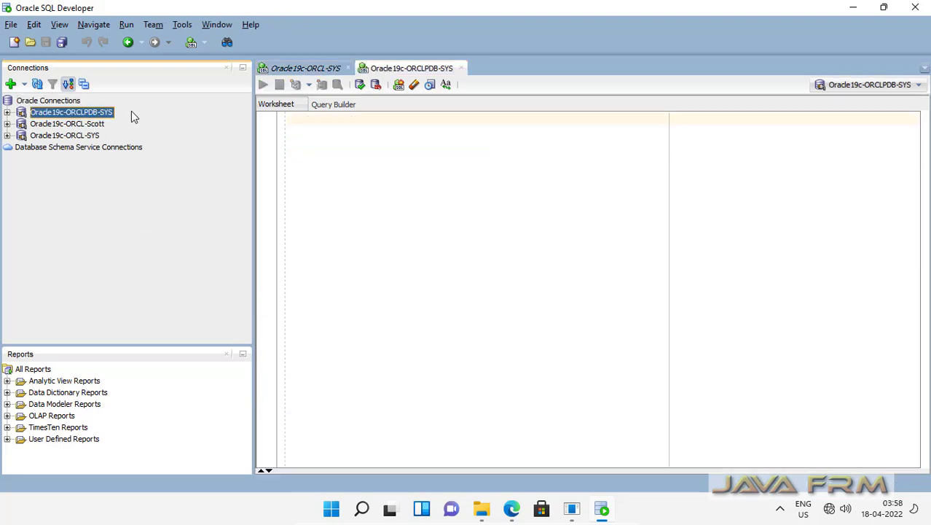
click(6, 113)
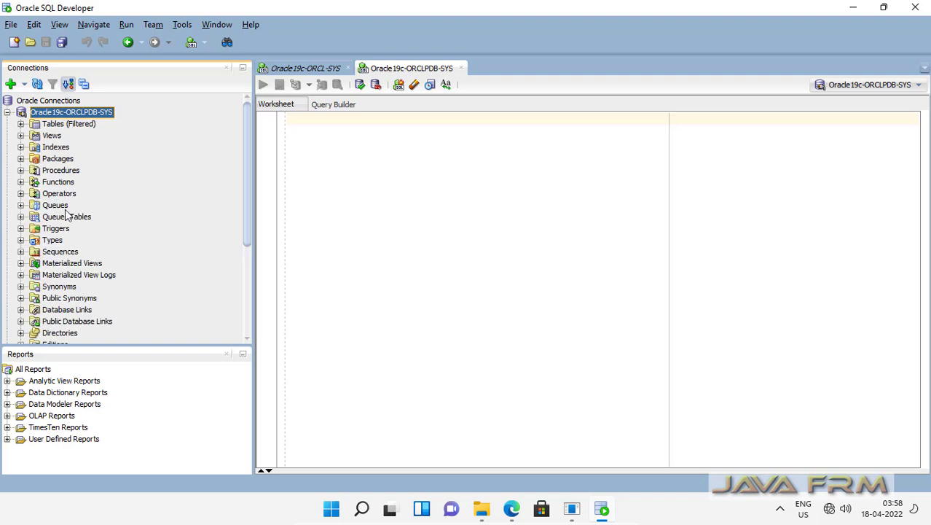
scroll(76, 259, down, 5)
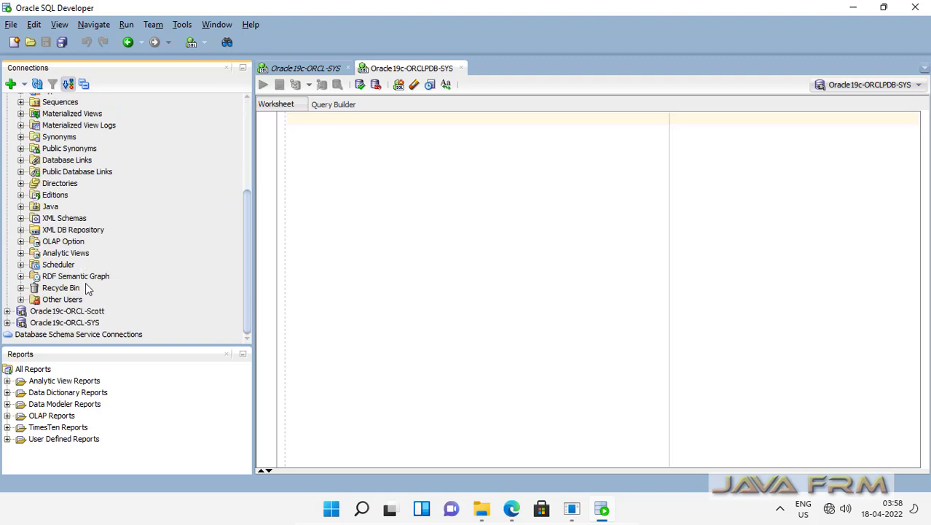
click(21, 300)
scroll(108, 287, down, 7)
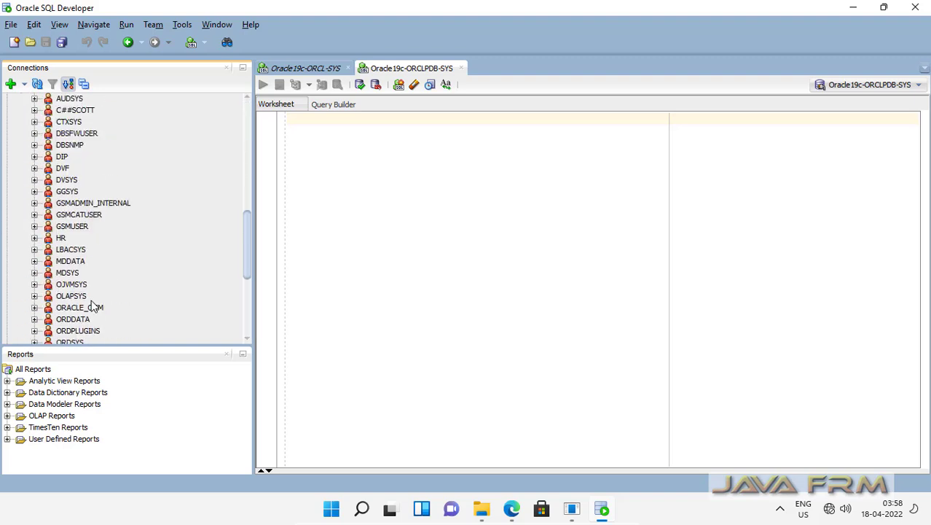
scroll(91, 301, down, 5)
scroll(91, 302, up, 2)
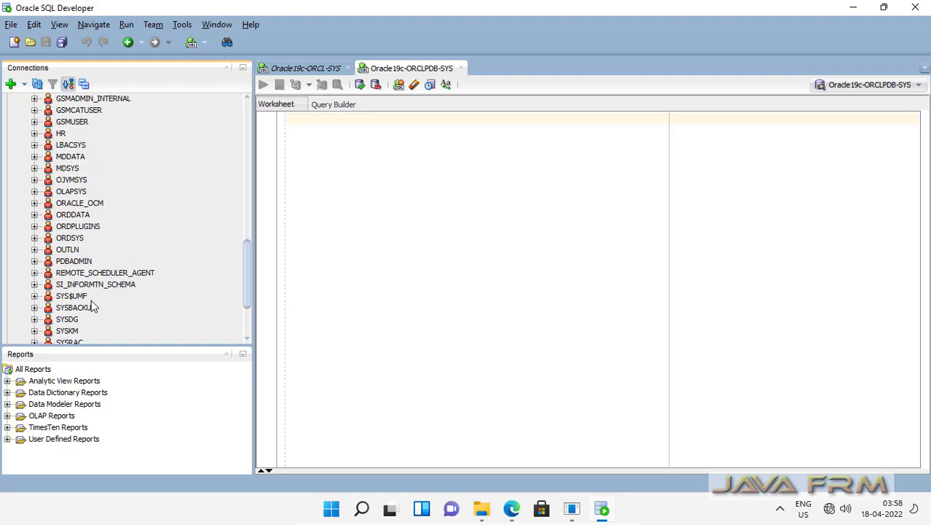
click(47, 261)
scroll(120, 270, up, 15)
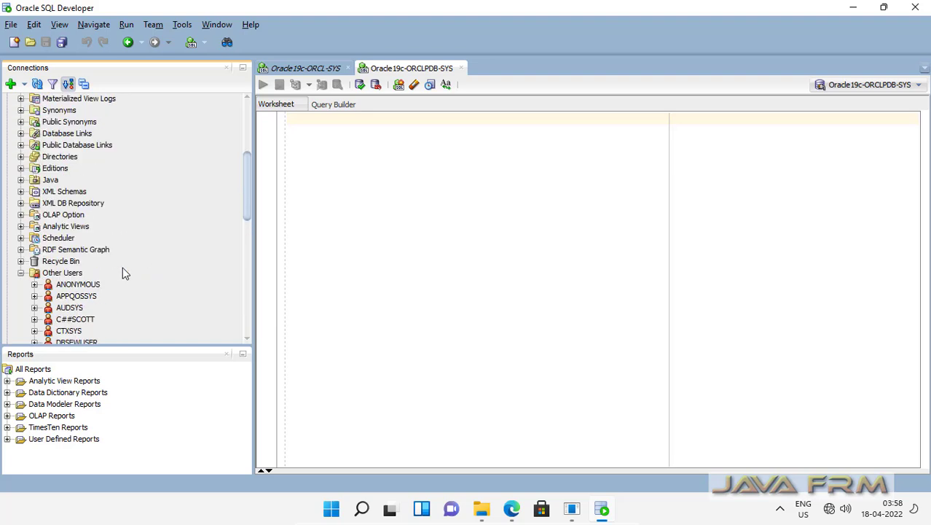
click(366, 143)
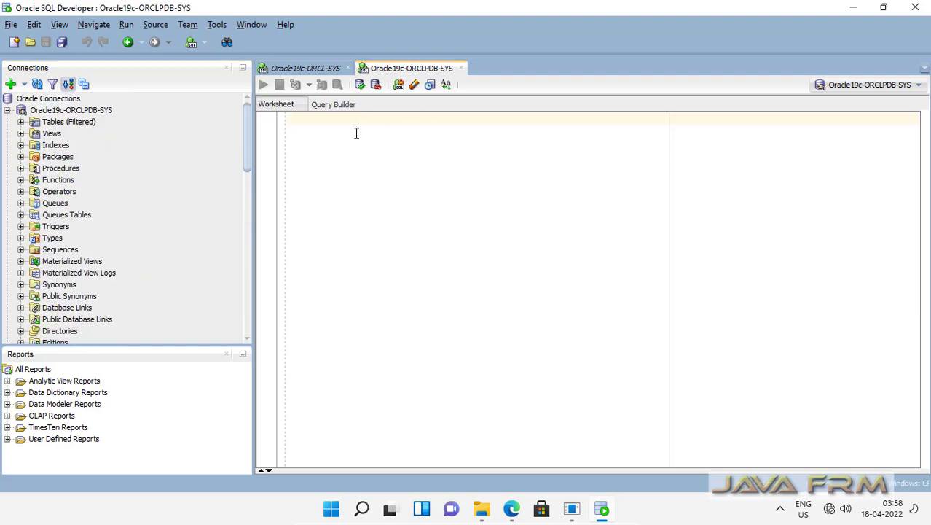
Copy the two grant statements from ORCL-SYS into the ORCLPDB-SYS worksheet, changing c##scott to pdbadmin.
click(311, 70)
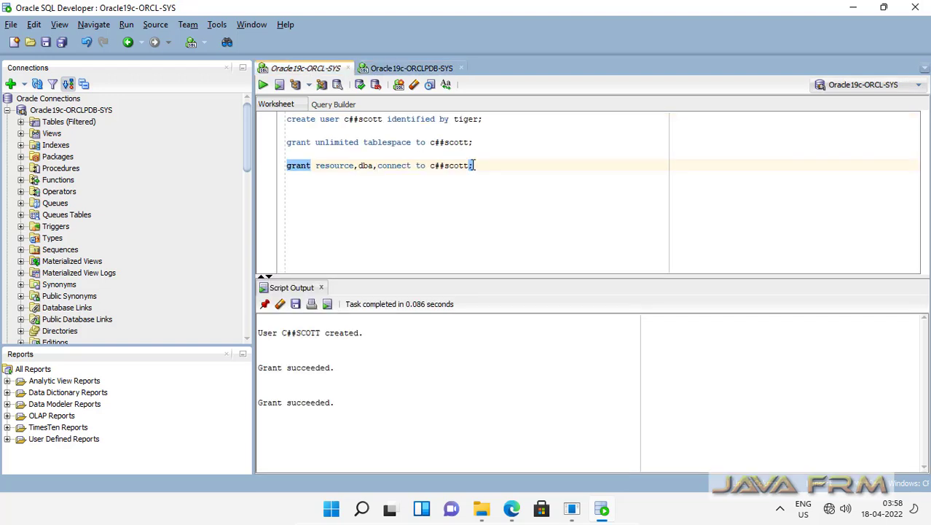
shift+click(270, 149)
key(ctrl+c)
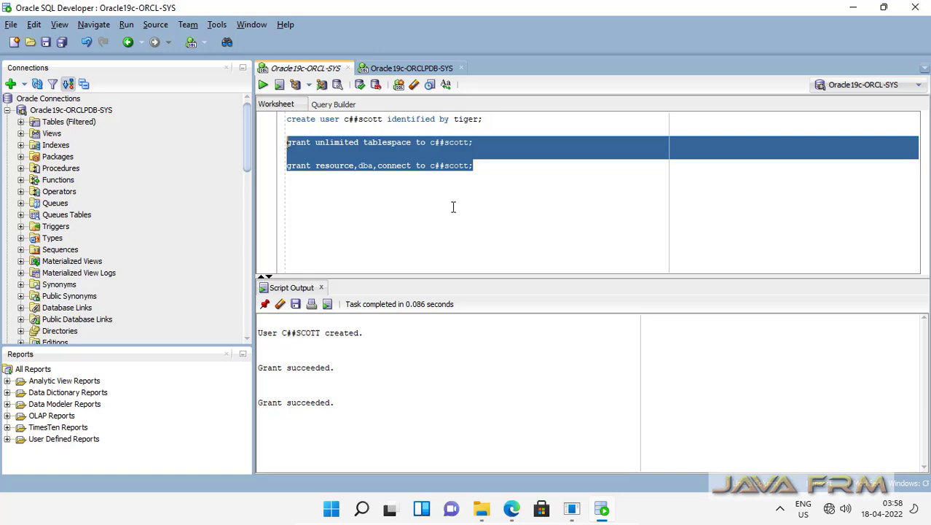
click(412, 67)
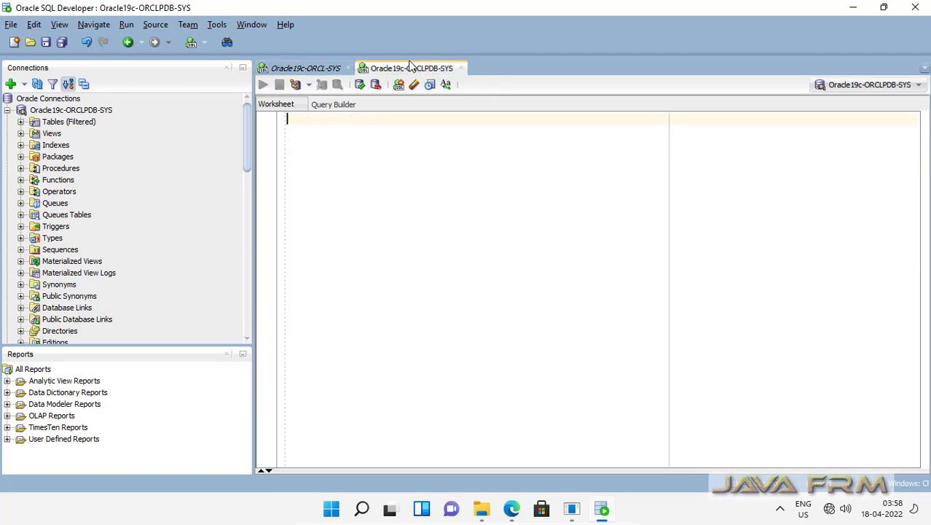
key(ctrl+v)
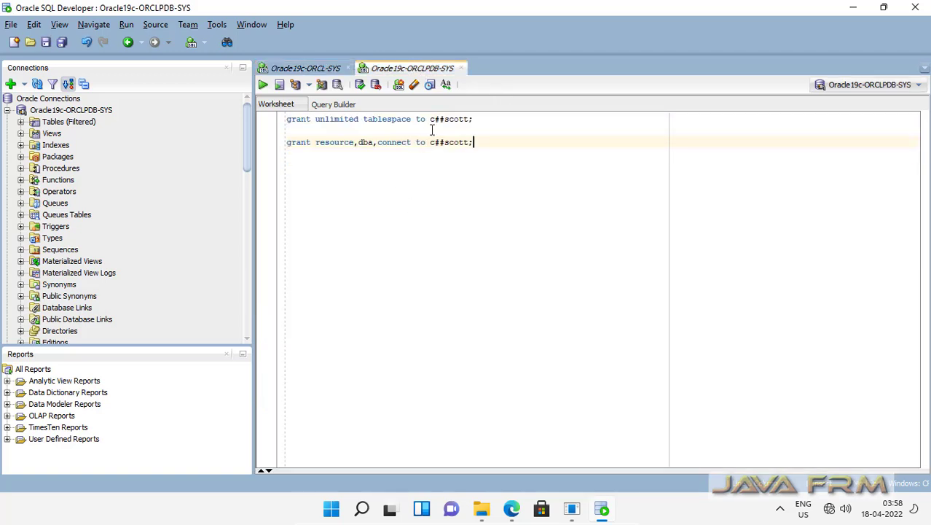
drag(430, 118, 475, 119)
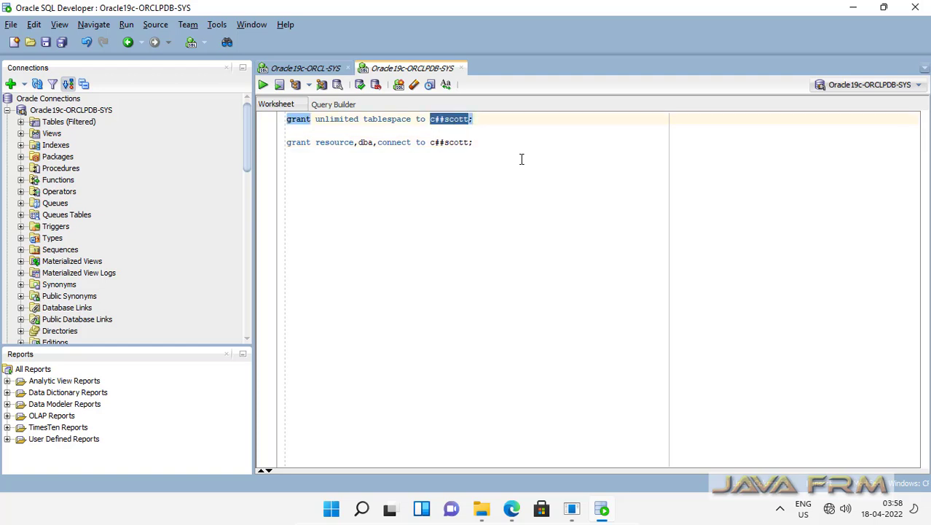
text(pdb)
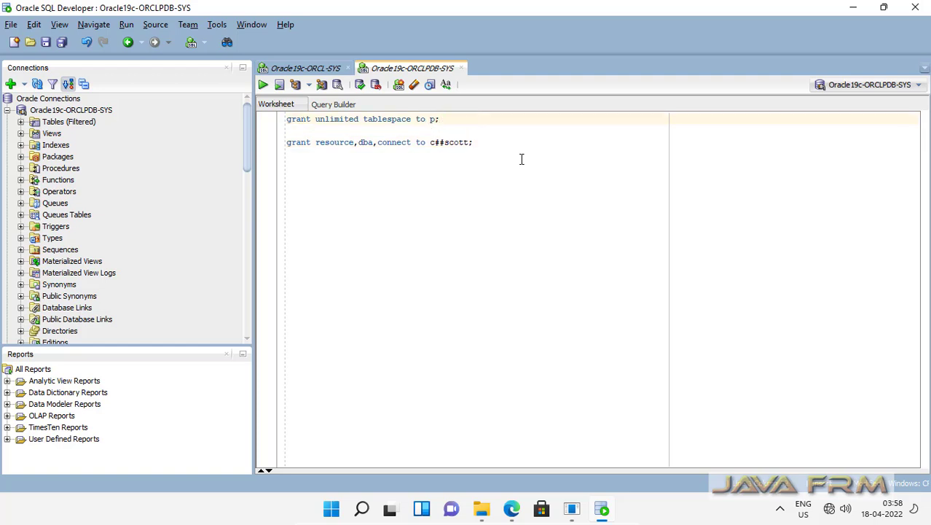
text(admin)
drag(470, 142, 426, 143)
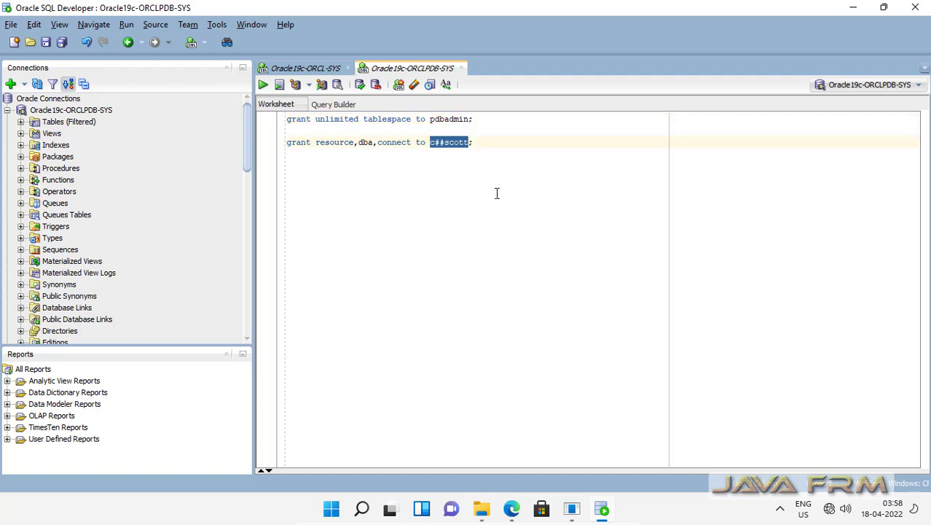
text(pdbadmin)
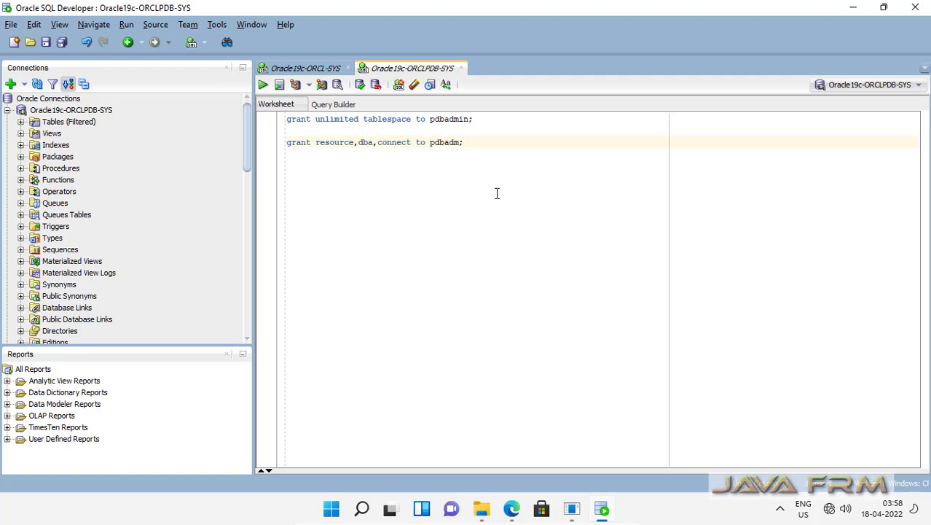
Run both pdbadmin grants as a script so each reports Grant succeeded.
key(ctrl+a)
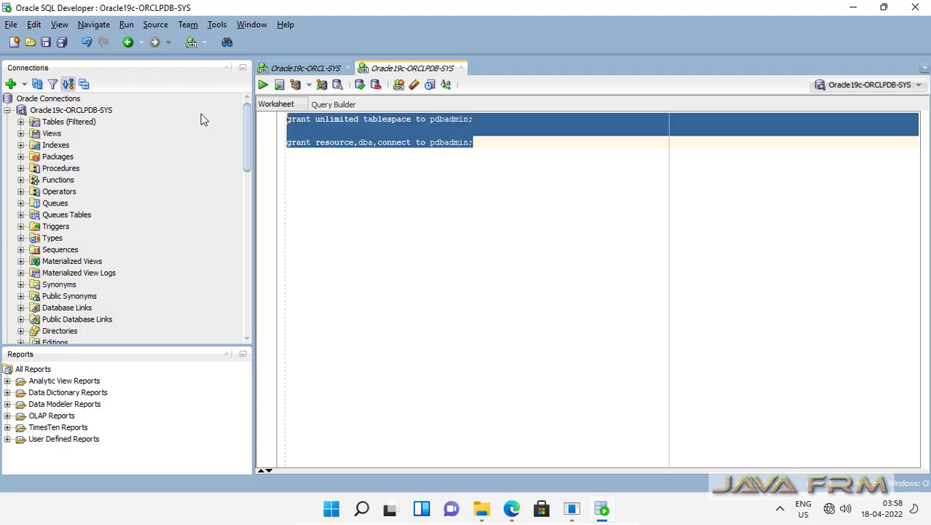
click(263, 84)
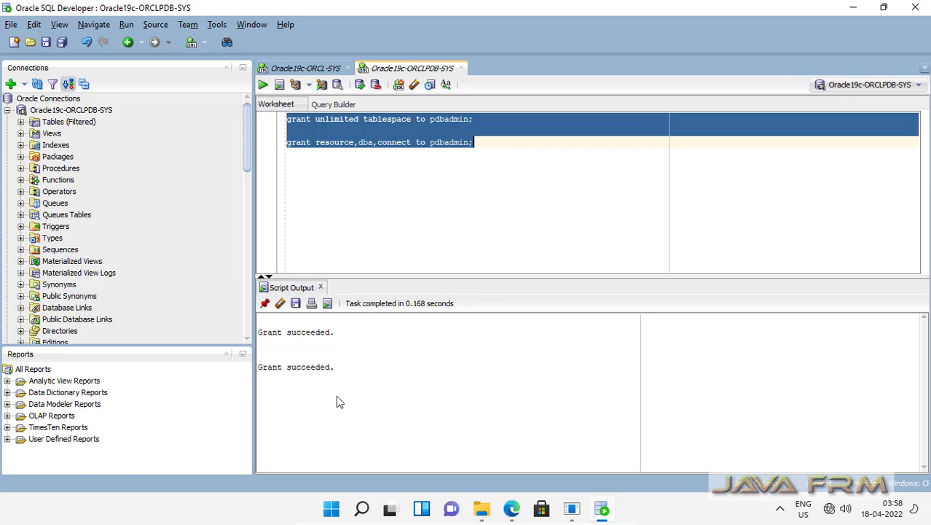
click(459, 208)
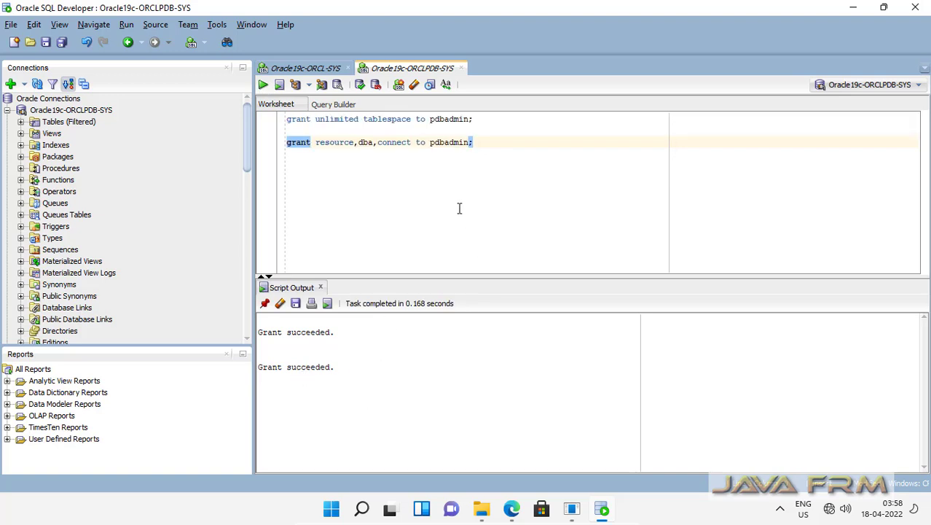
Start a new connection named Oracle19c-ORCLPDB-PDBAdmin with user pdbadmin.
click(7, 110)
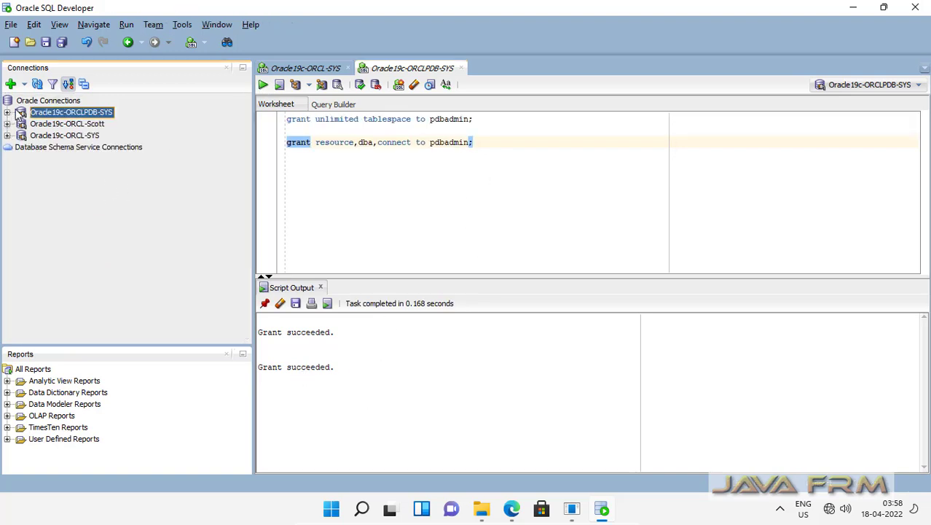
click(24, 85)
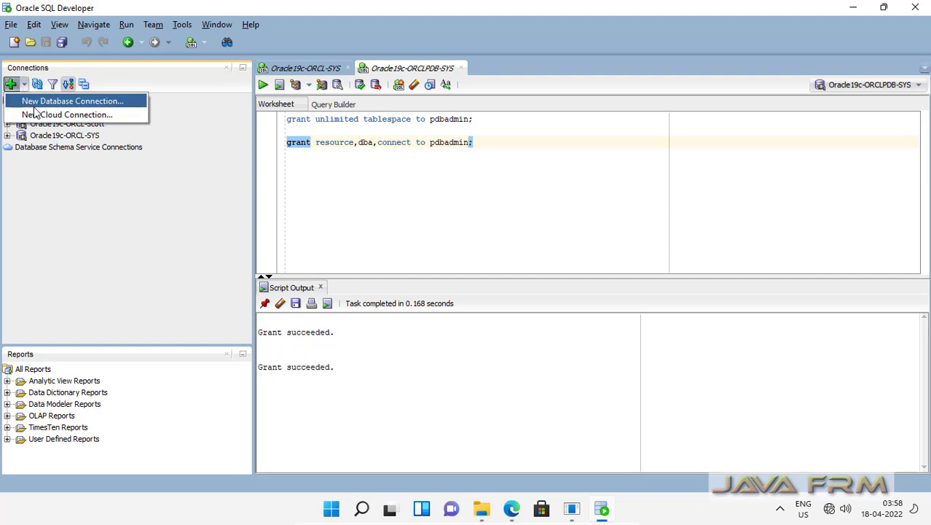
click(34, 106)
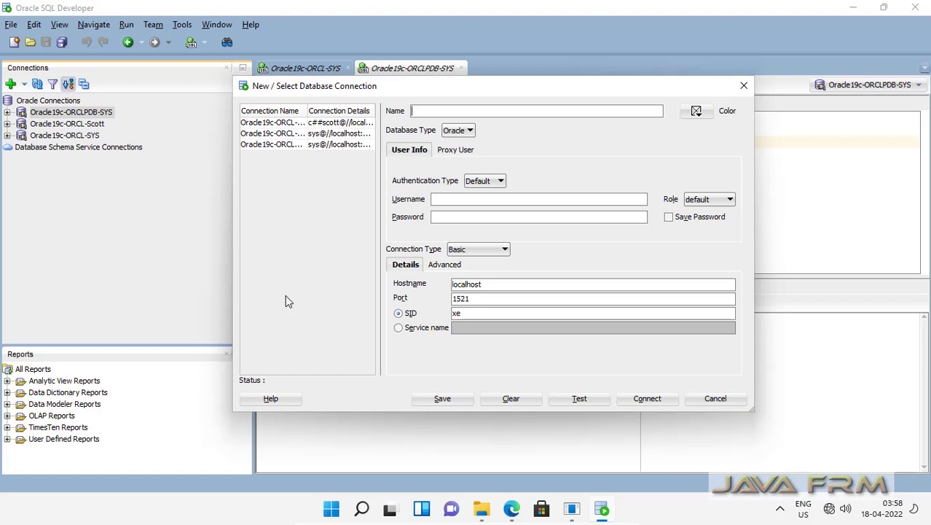
text(Oracle19c-ORCL)
text(PDB-PDBAdmin)
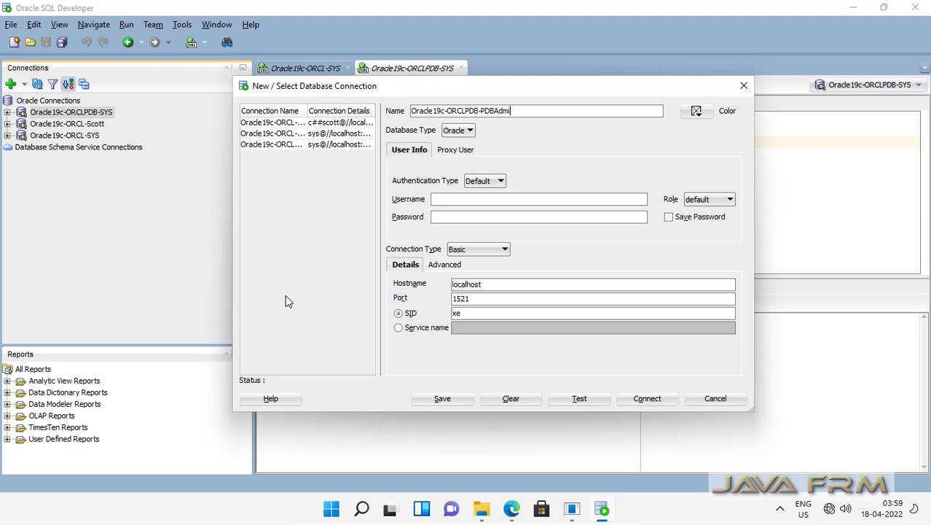
click(445, 200)
text(pdbadmin)
key(Tab)
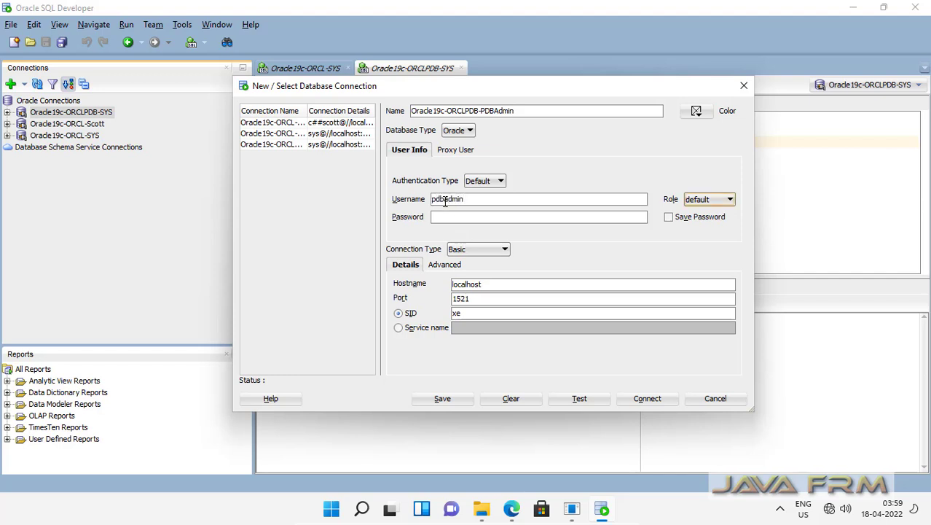
key(Tab)
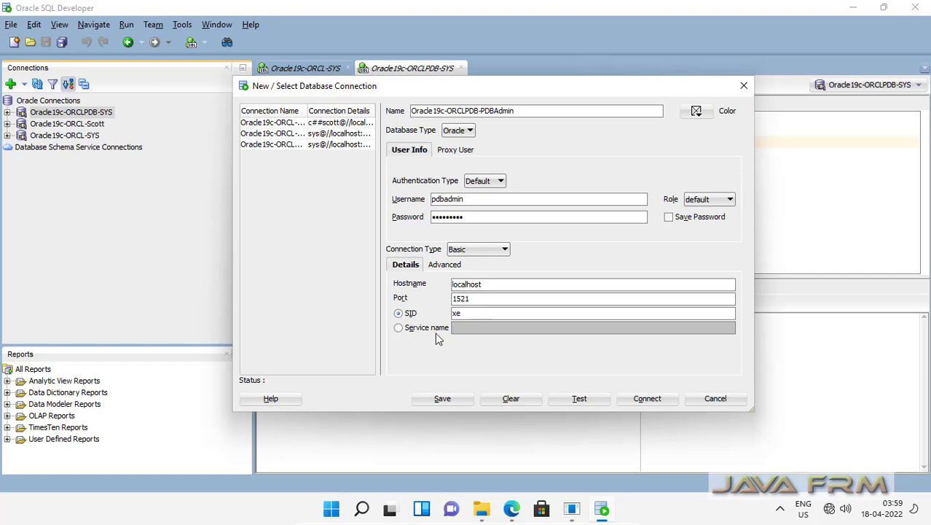
Point the connection at service name orclpdb, test it successfully, and connect.
click(398, 328)
click(459, 328)
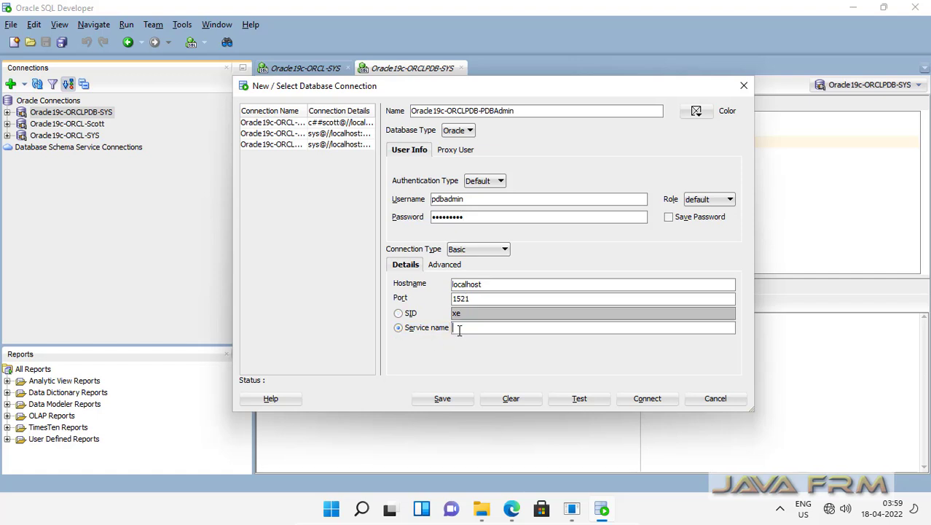
text(orclpdb)
click(577, 399)
click(657, 405)
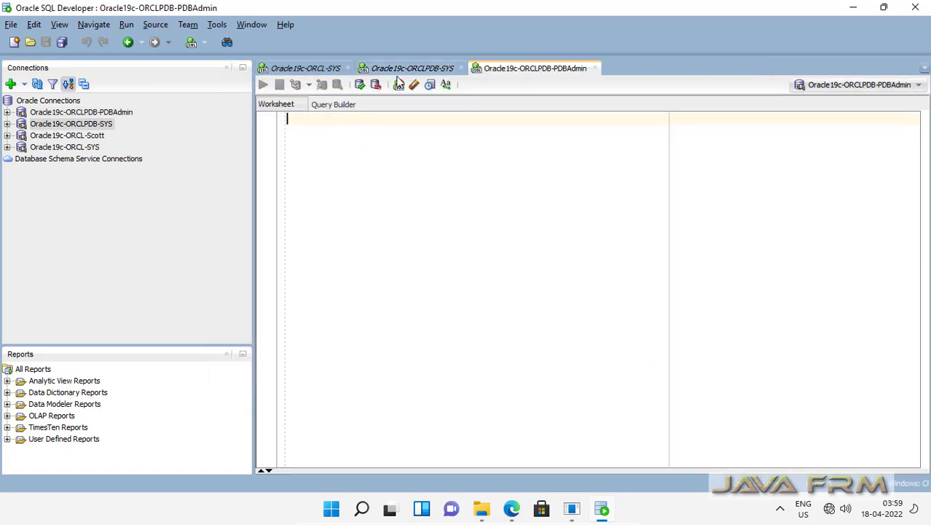
Go to the PDBAdmin worksheet and check the schema's existing tables.
click(303, 68)
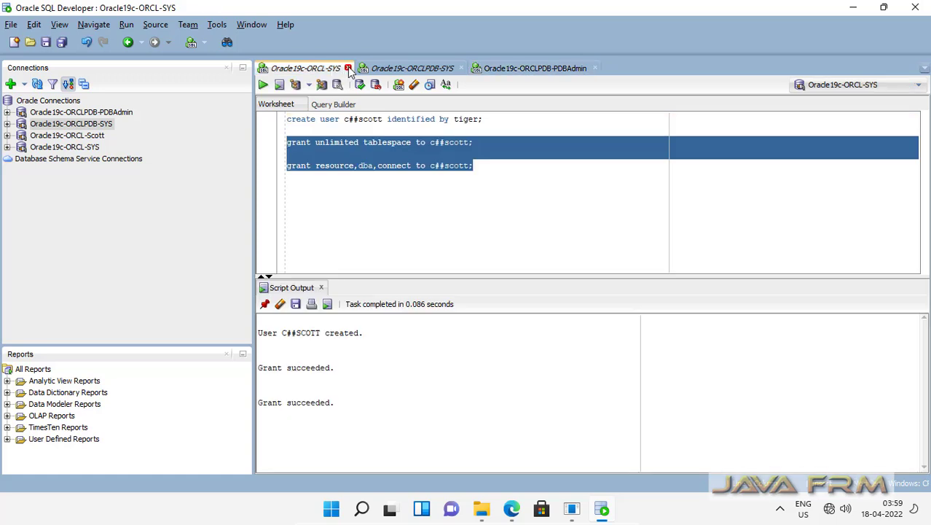
click(398, 69)
click(517, 70)
click(291, 122)
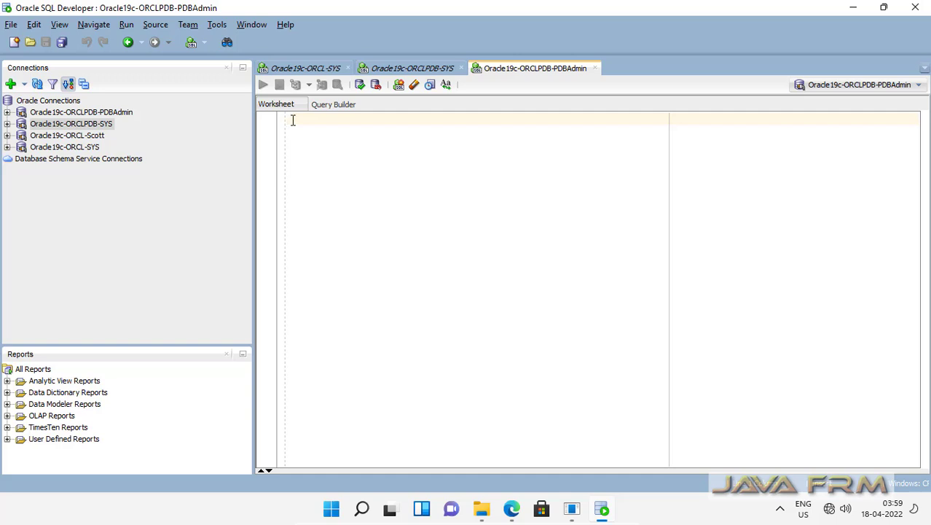
click(8, 112)
click(21, 124)
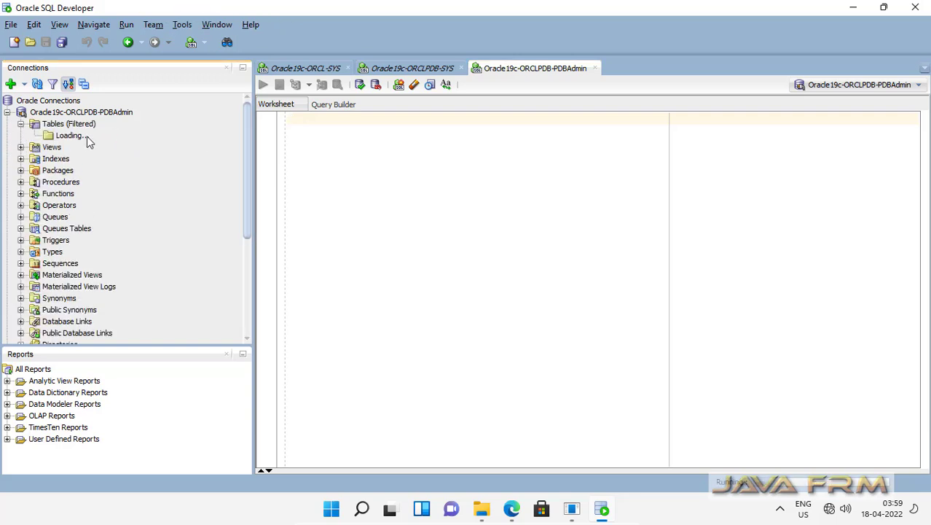
Write the WELCOME table SQL and run the insert of the 'Welcome' row.
click(353, 140)
text(cre)
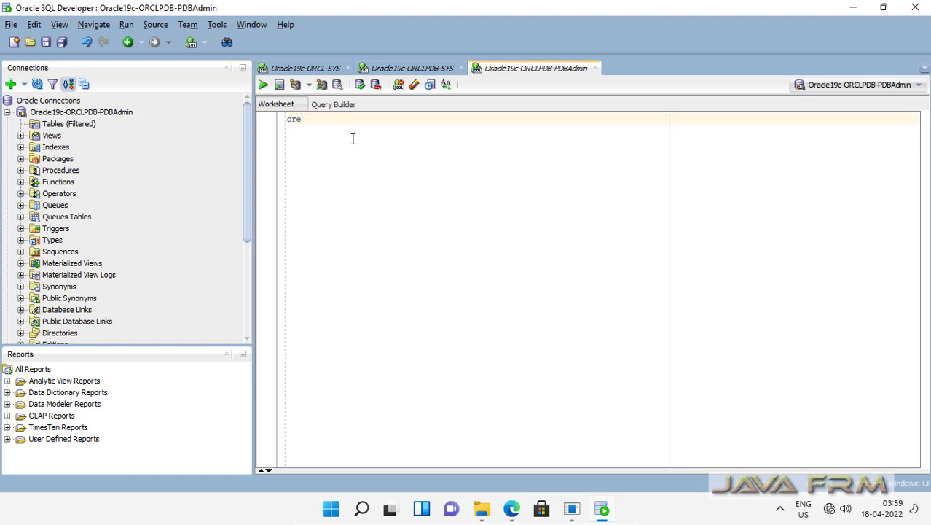
text(ate table welecome (messa)
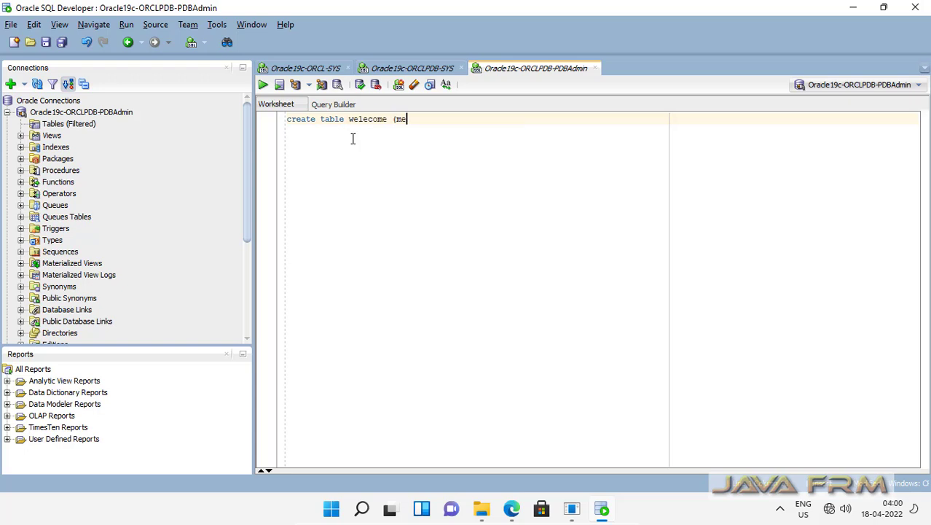
text(ge varchar2(10));)
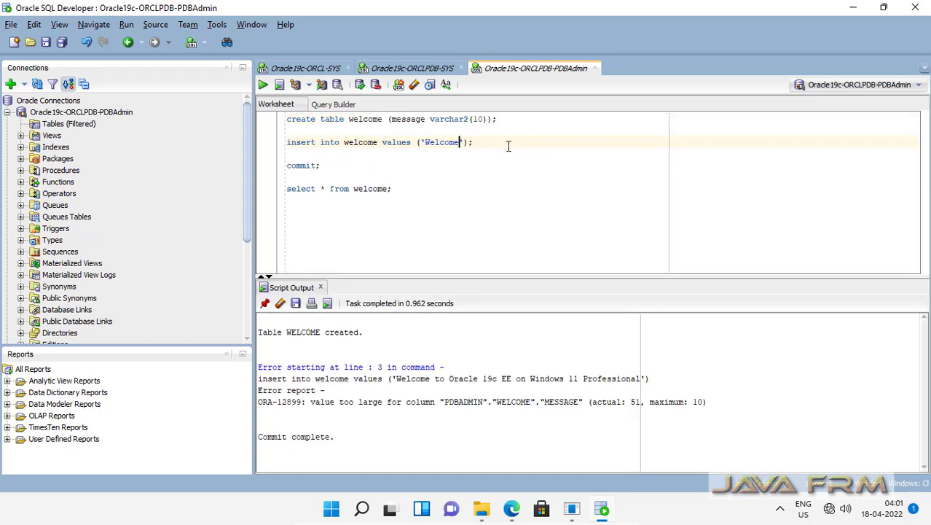
drag(507, 143, 206, 140)
click(262, 86)
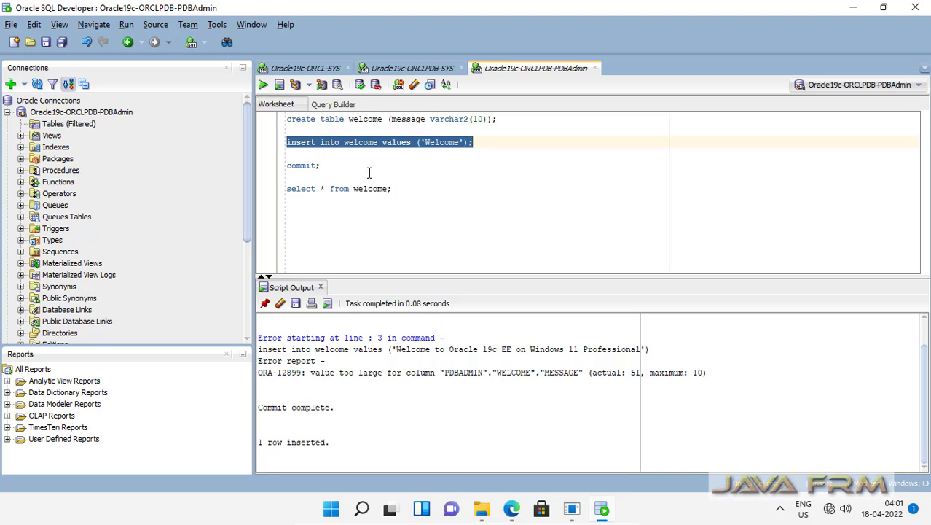
Commit the insert and query the WELCOME table to see the 'Welcome' row.
drag(321, 166, 256, 168)
click(262, 85)
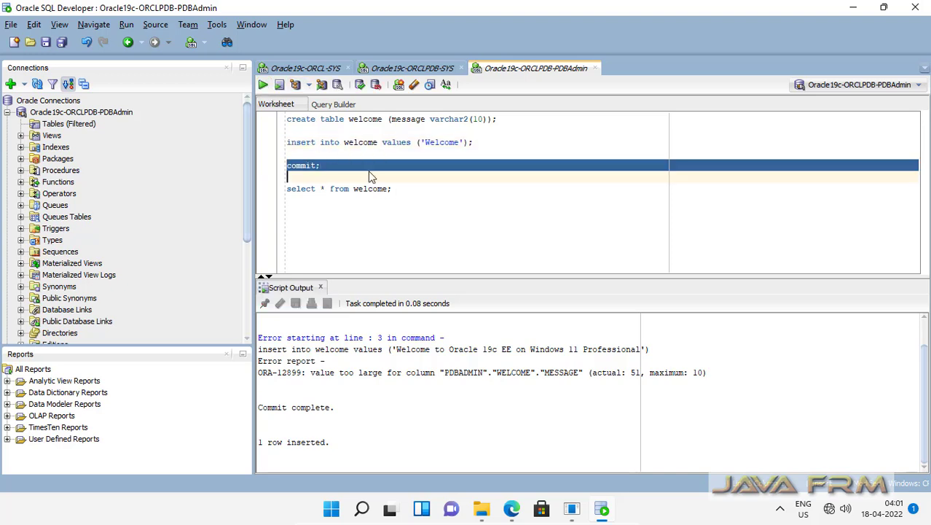
drag(403, 193, 241, 192)
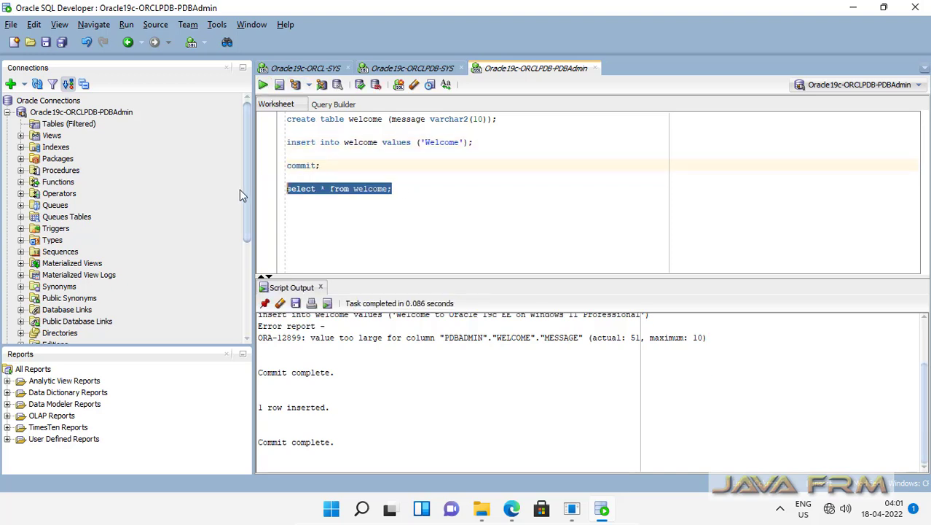
click(263, 85)
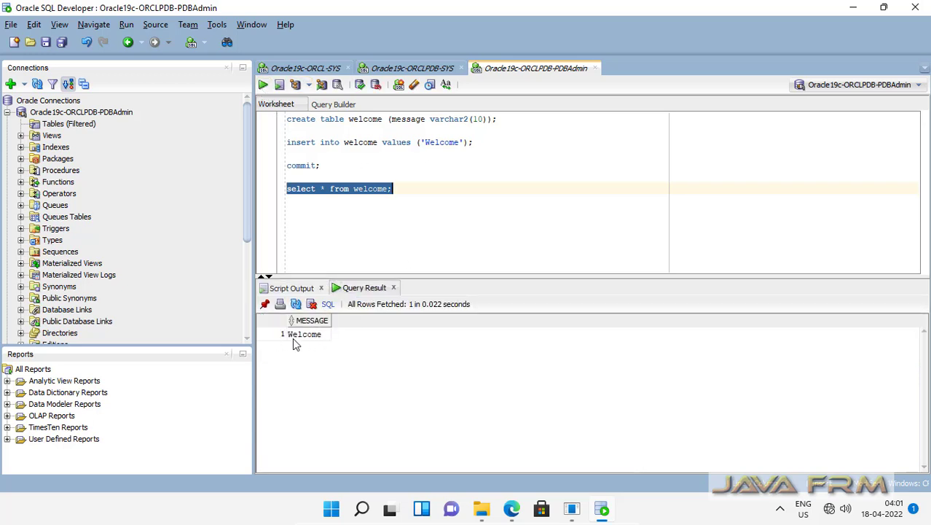
click(451, 216)
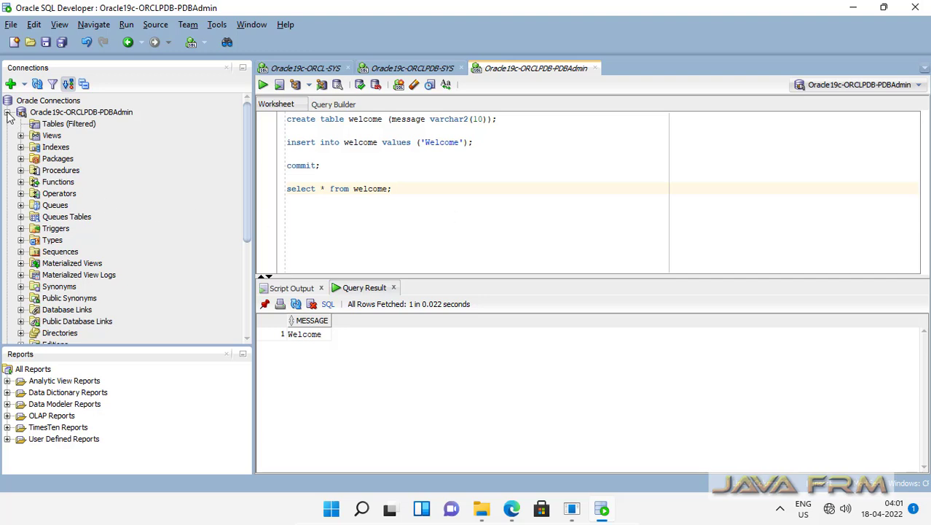
Expand PDBAdmin's tables, open and close WELCOME, then collapse the PDBAdmin connection.
click(53, 126)
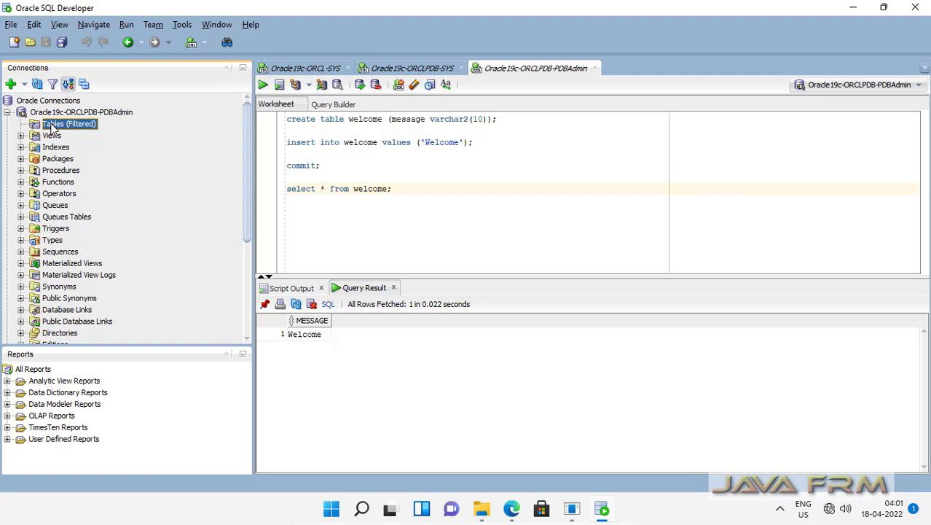
double_click(53, 126)
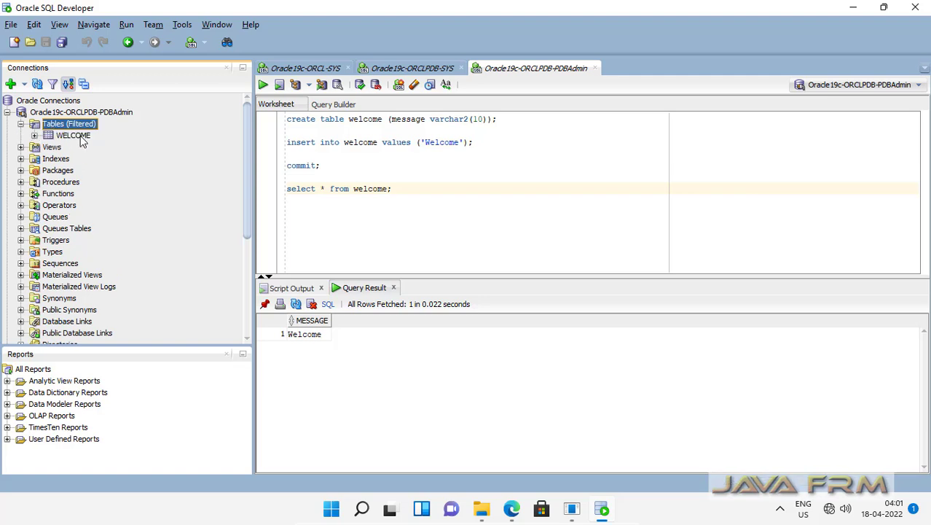
click(73, 137)
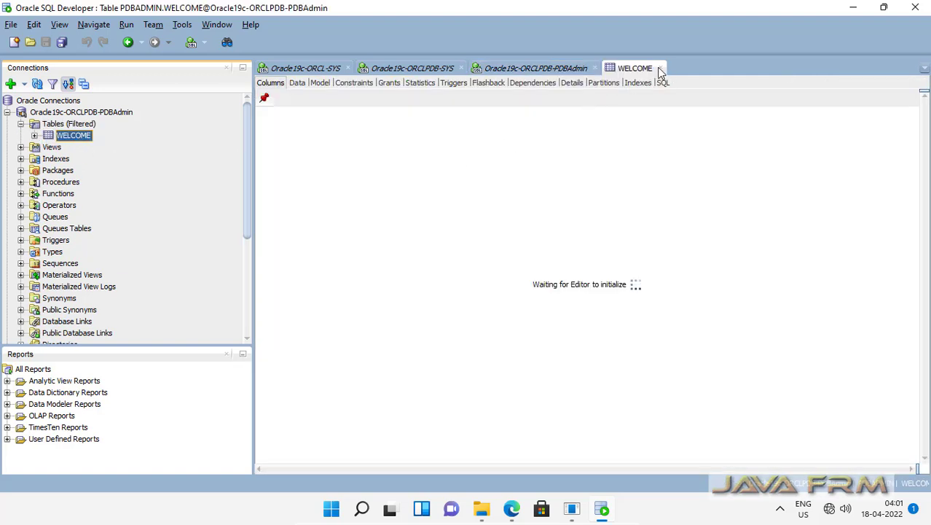
click(660, 69)
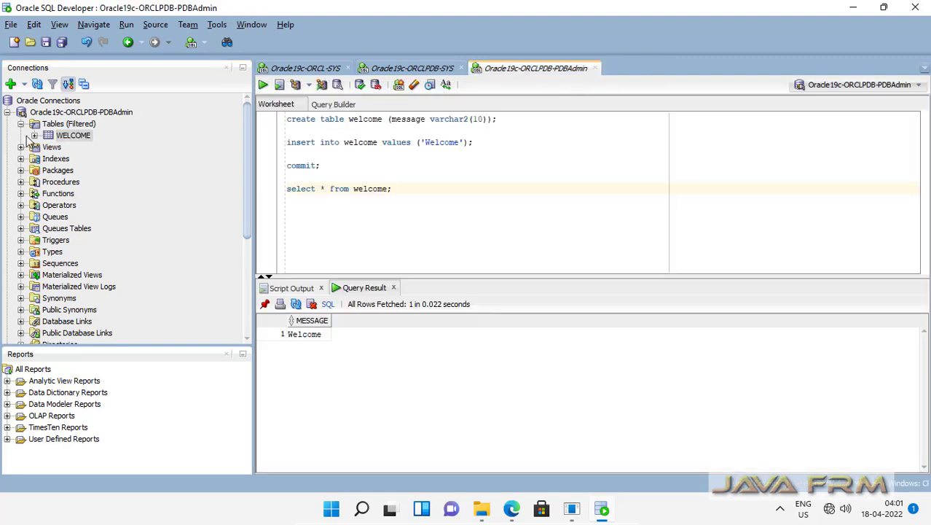
click(8, 112)
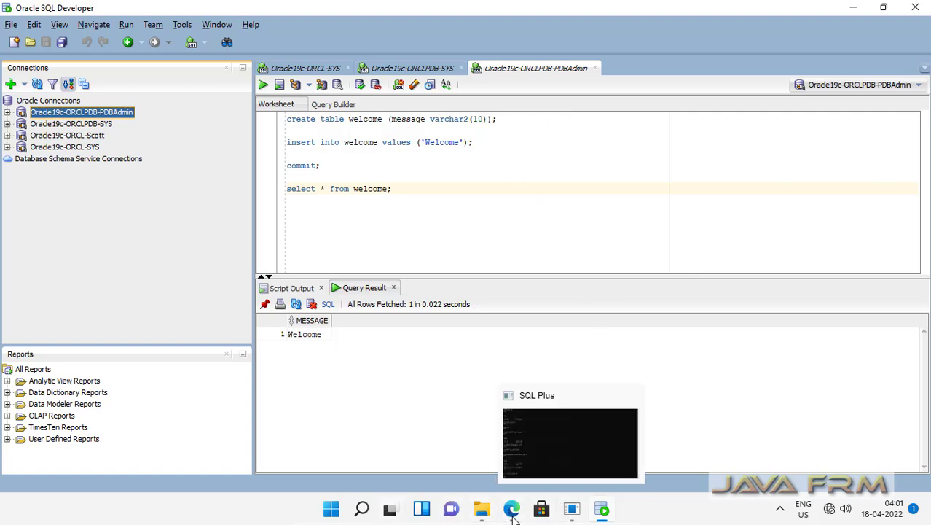
Launch Oracle Instance Manager from the Start menu's recommended apps, approving with the admin password.
click(329, 511)
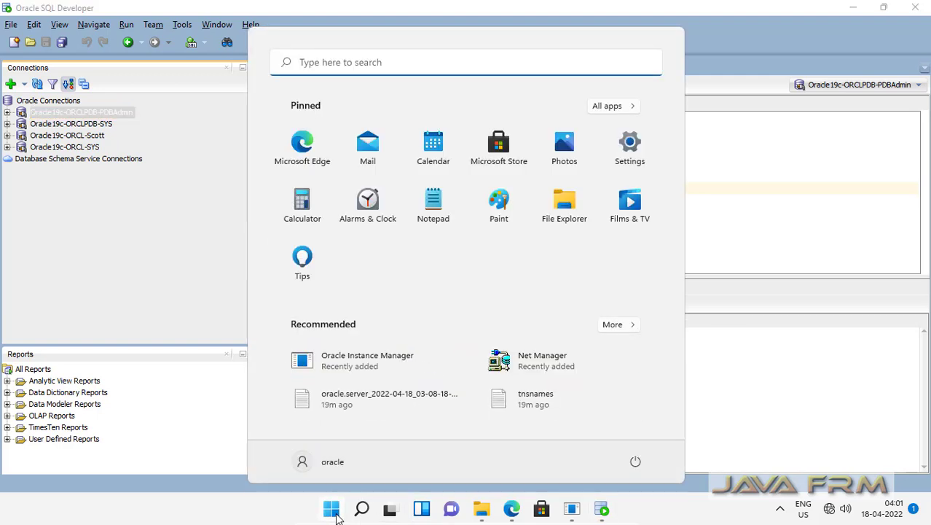
click(619, 325)
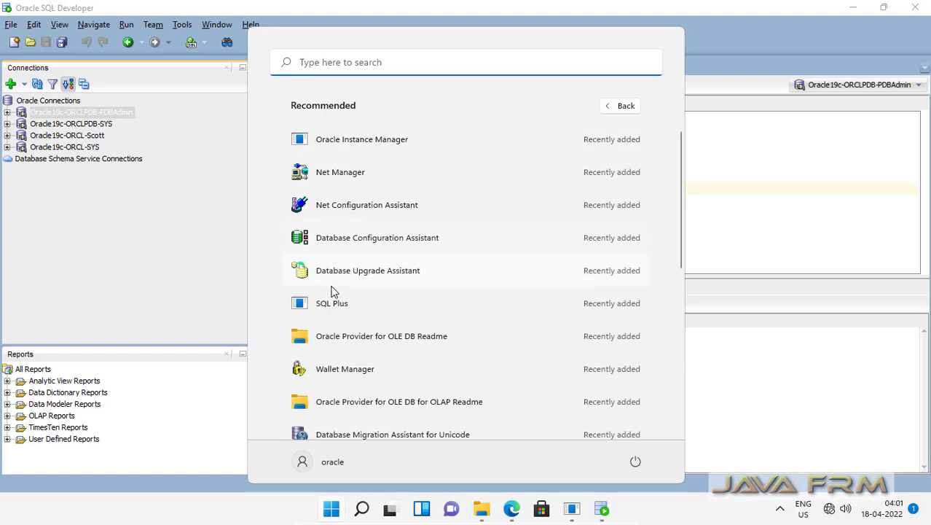
click(379, 142)
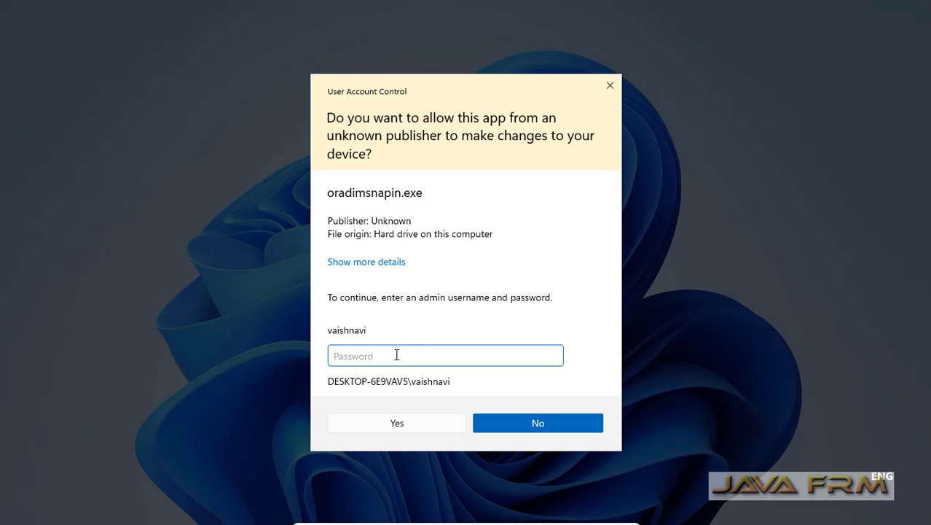
text(********)
key(Return)
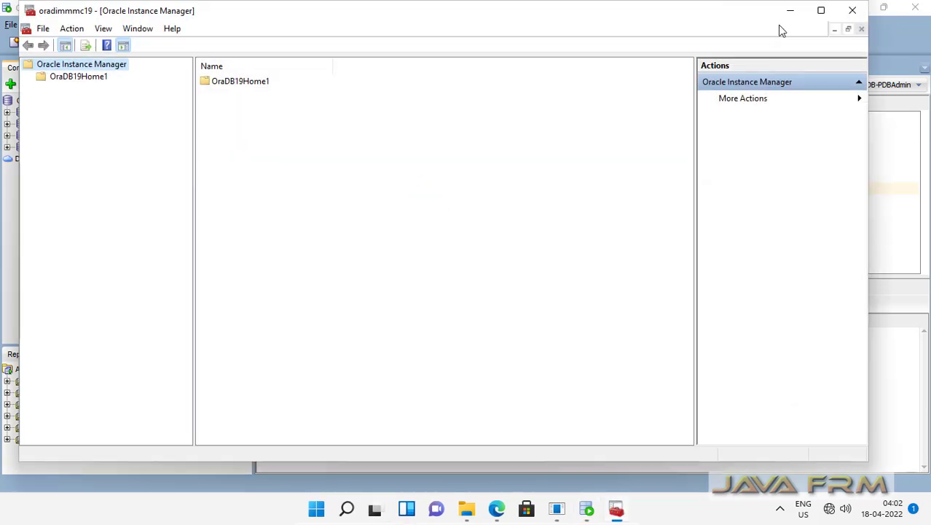
Shut down OracleServiceORCL in Immediate mode, stopping both service and instance.
click(820, 10)
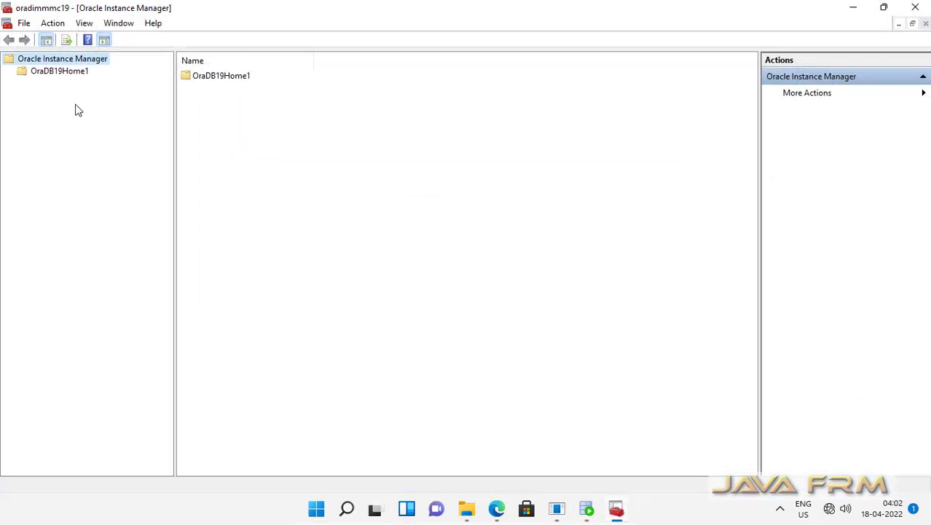
click(69, 72)
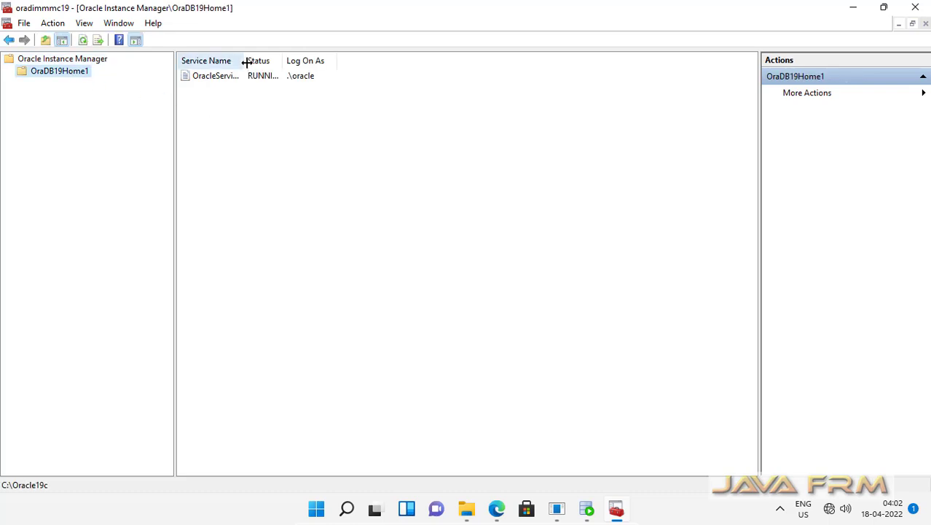
drag(244, 62, 432, 62)
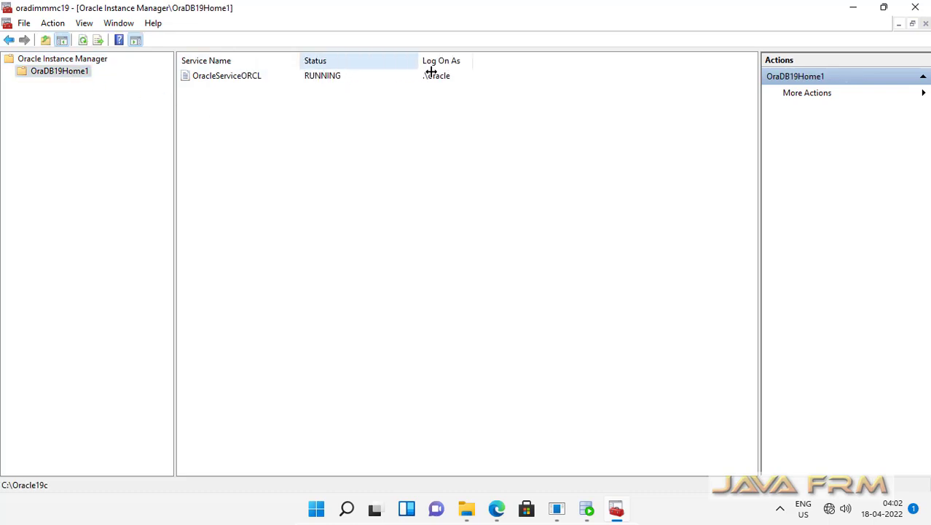
click(236, 84)
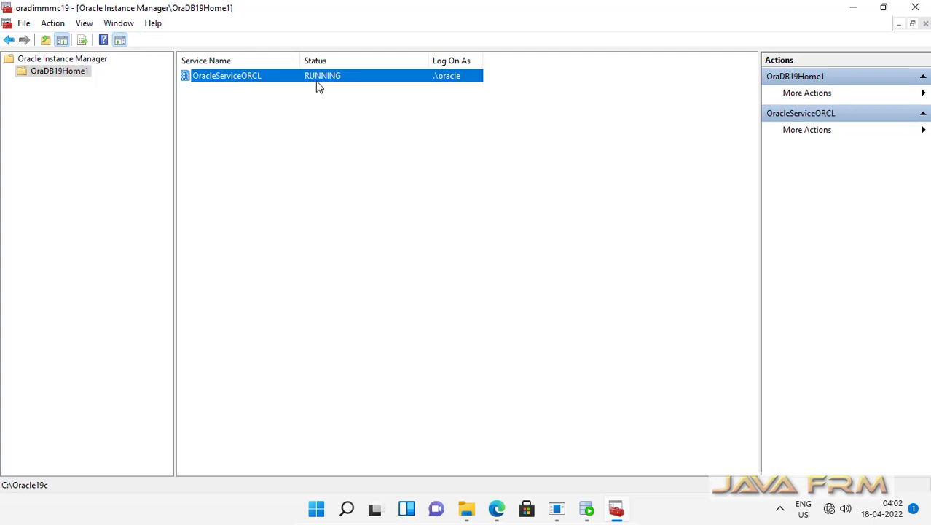
right_click(253, 83)
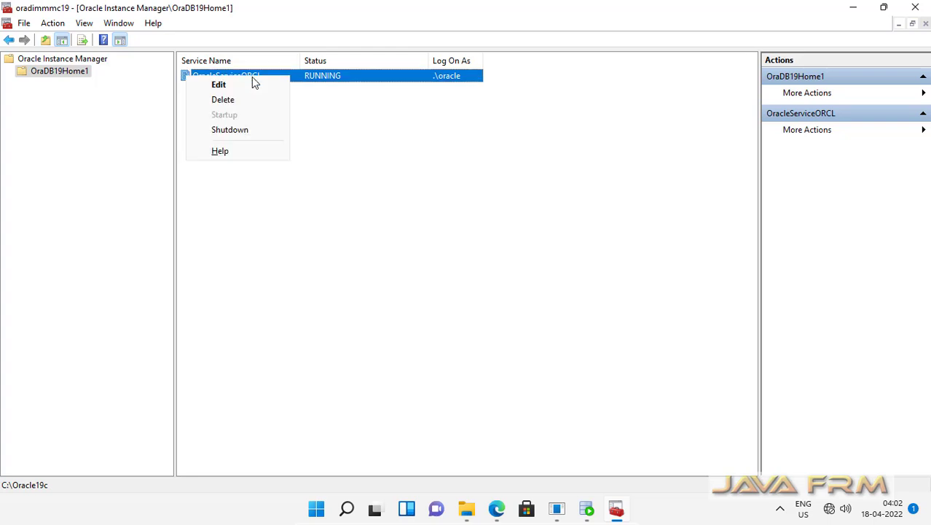
click(259, 130)
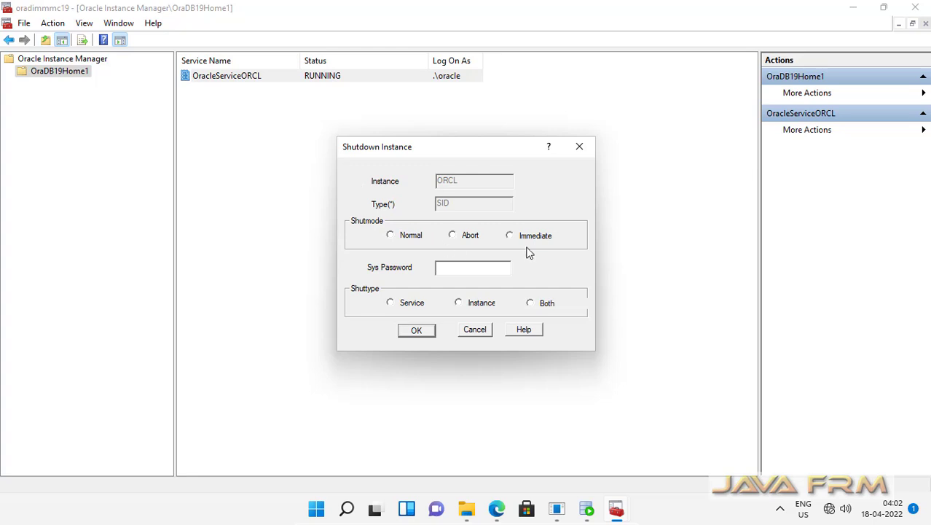
click(509, 236)
click(537, 302)
click(423, 335)
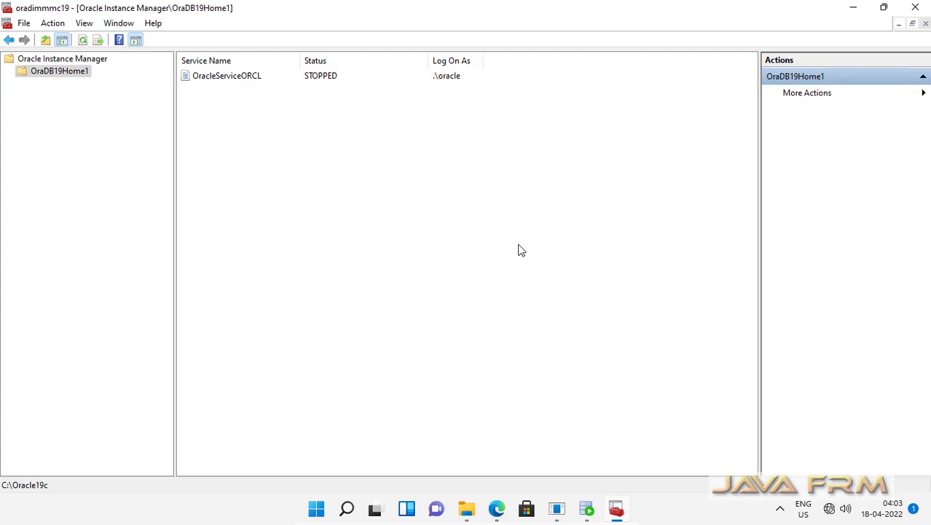
Rerun the WELCOME query in SQL Developer, dismiss the ORA-12514 error, and return to Instance Manager.
click(588, 510)
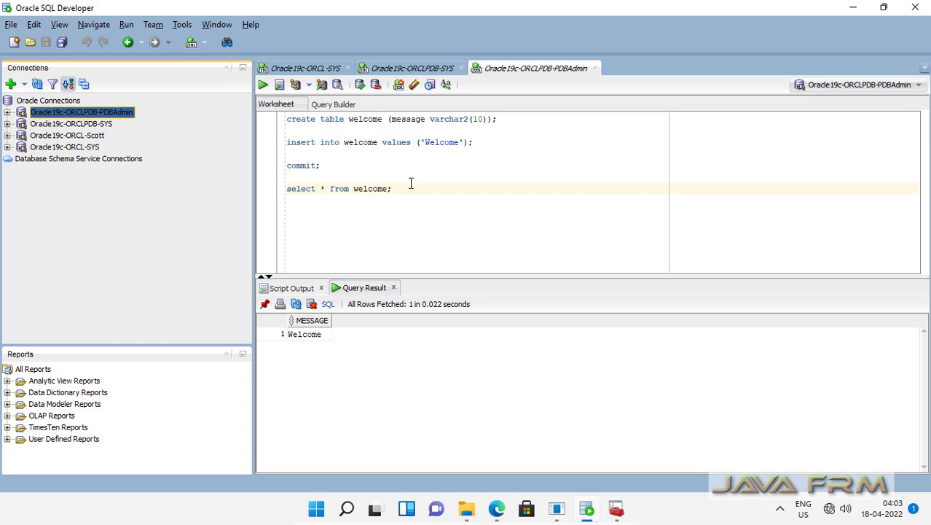
drag(408, 188, 258, 189)
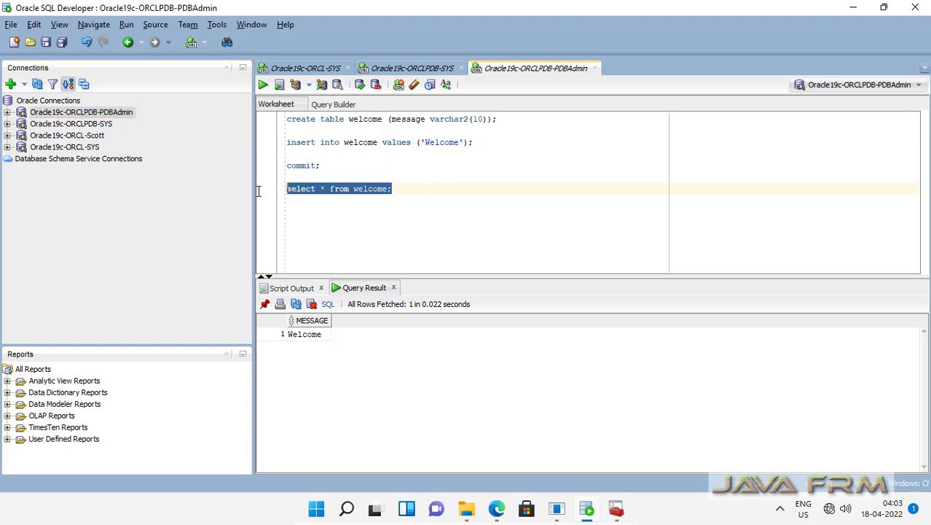
click(263, 85)
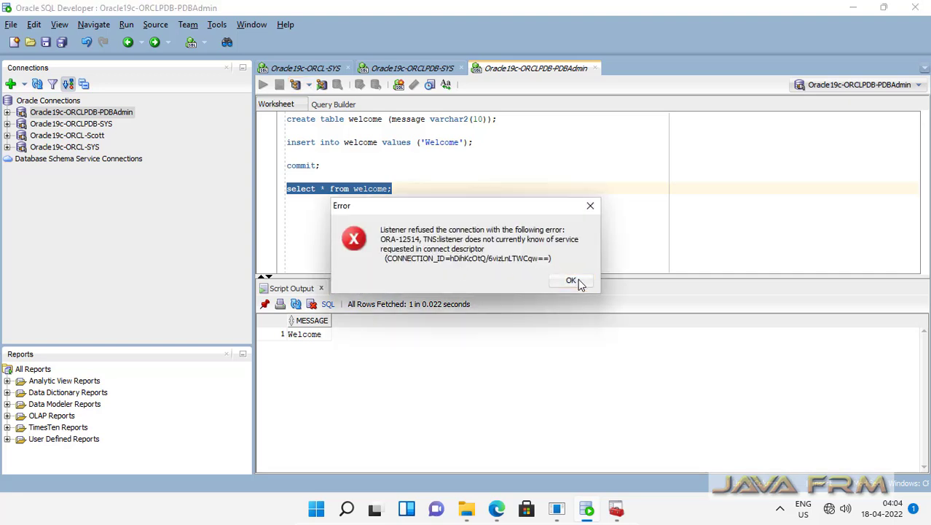
click(572, 281)
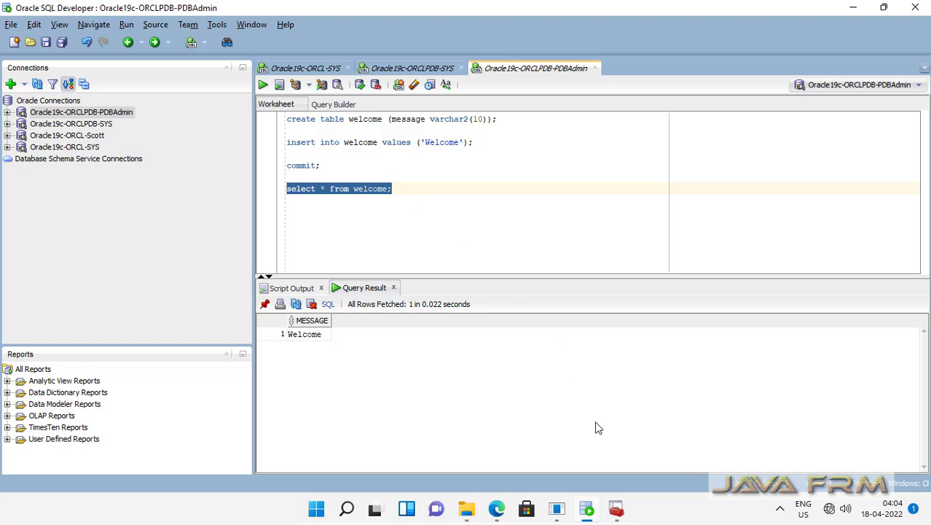
click(616, 509)
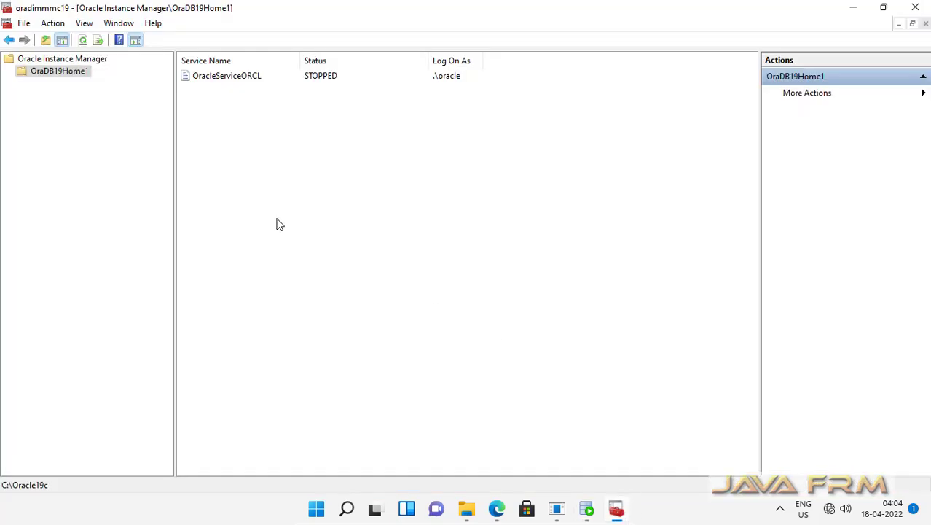
Start up OracleServiceORCL with both service and instance so it shows RUNNING.
click(237, 83)
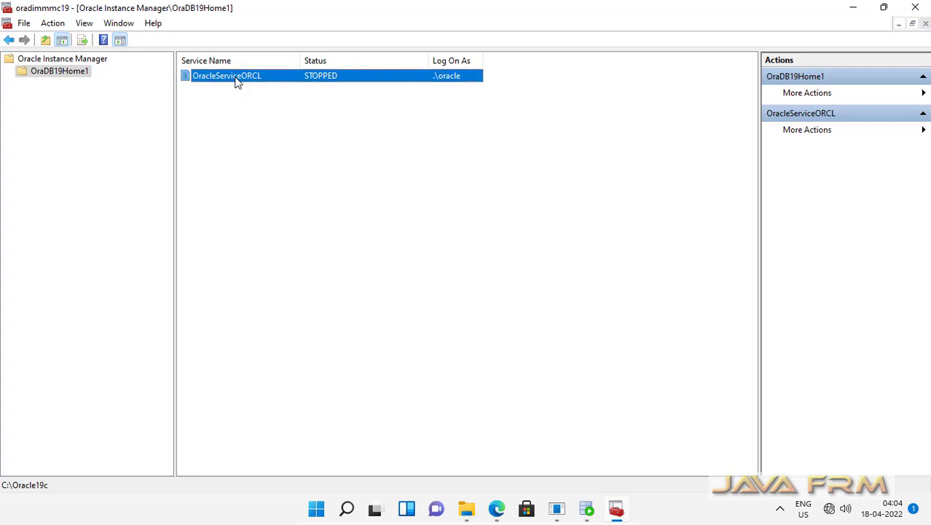
right_click(235, 81)
click(244, 115)
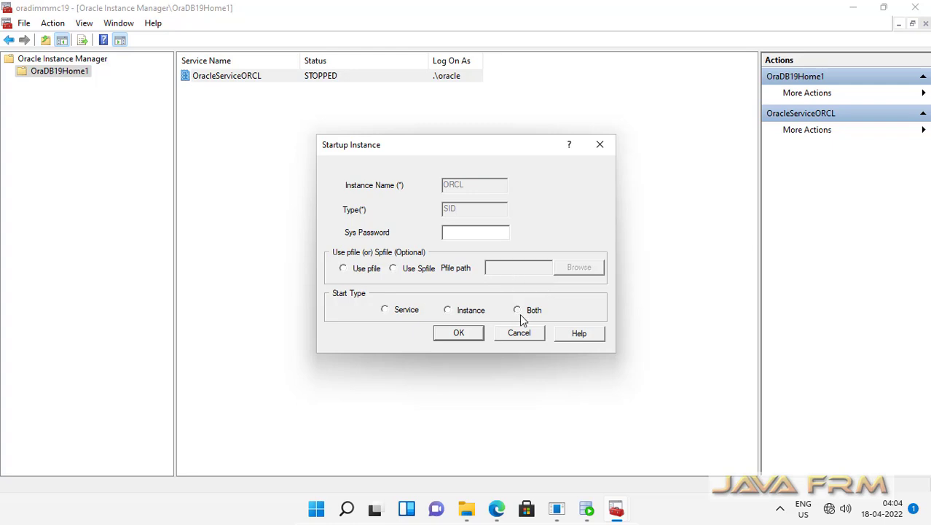
click(519, 311)
click(451, 235)
click(467, 333)
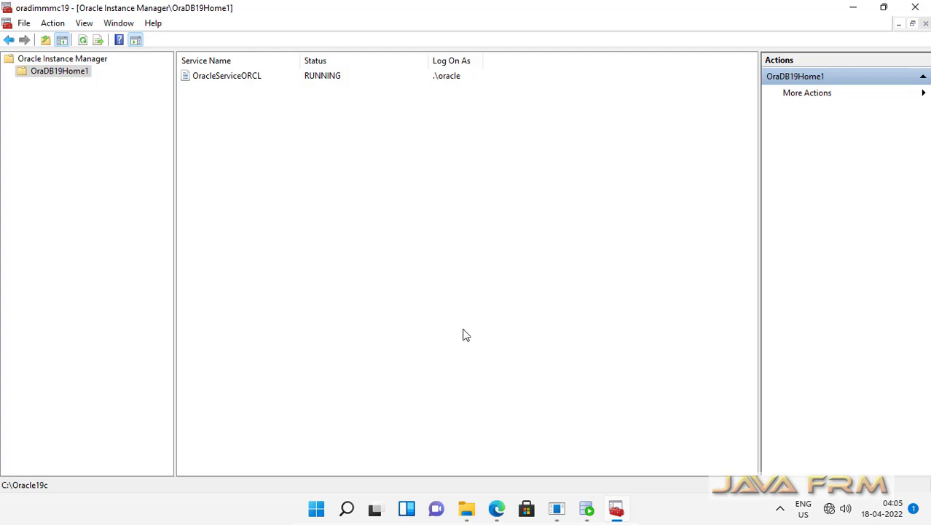
Rerun the WELCOME query in SQL Developer and dismiss the ORA-01109 database not open error.
click(587, 508)
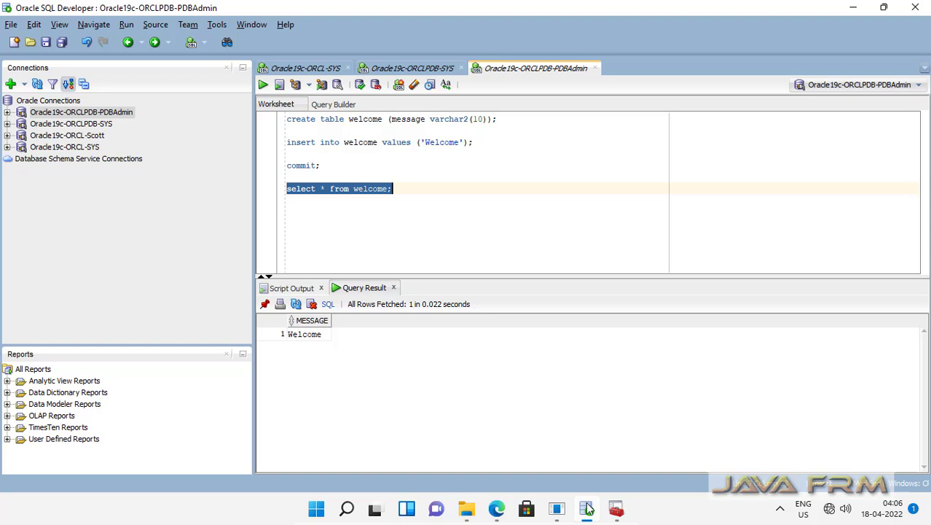
click(424, 199)
drag(397, 194, 280, 191)
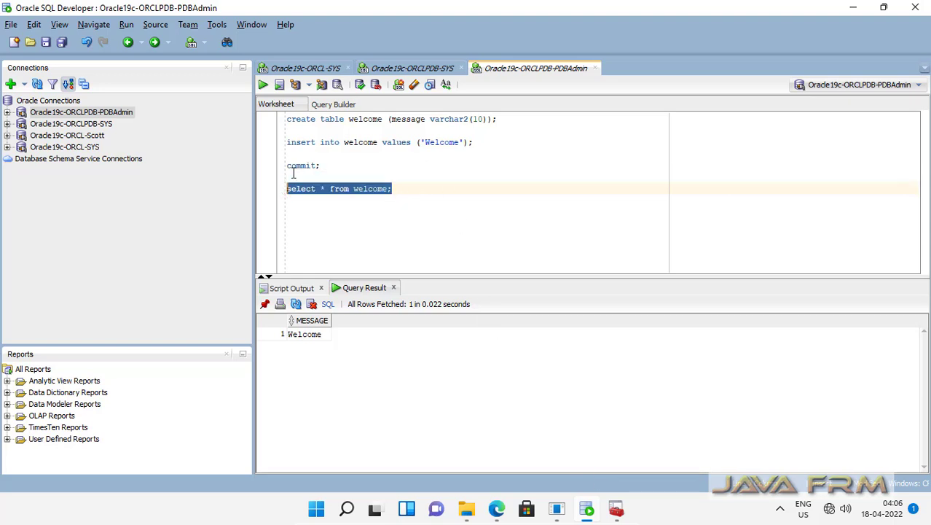
click(263, 84)
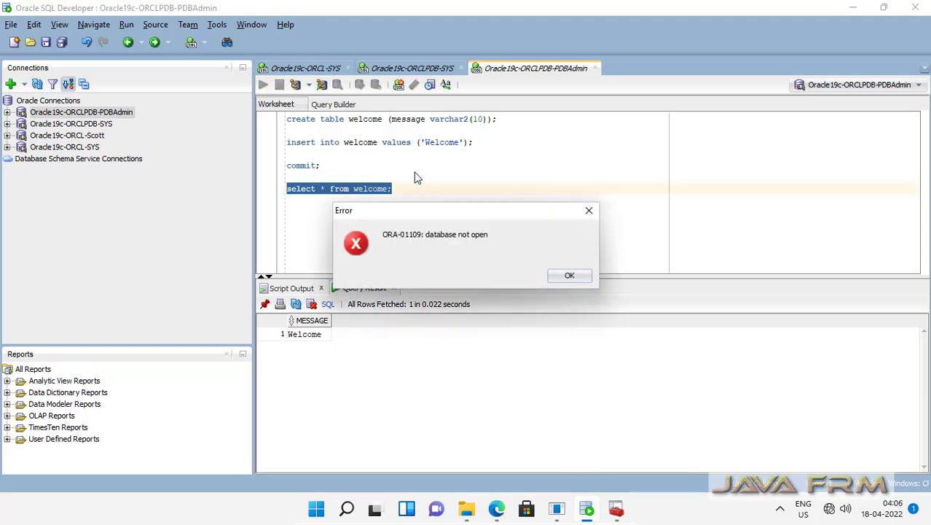
click(582, 276)
Review the ORCL-SYS worksheet and browse then collapse the ORCL-SYS and ORCL-Scott table lists.
click(413, 69)
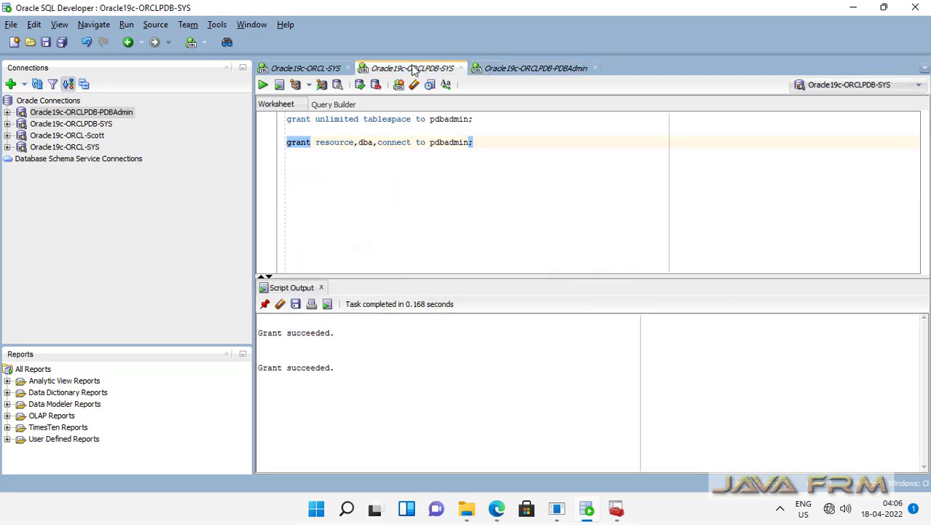
click(316, 70)
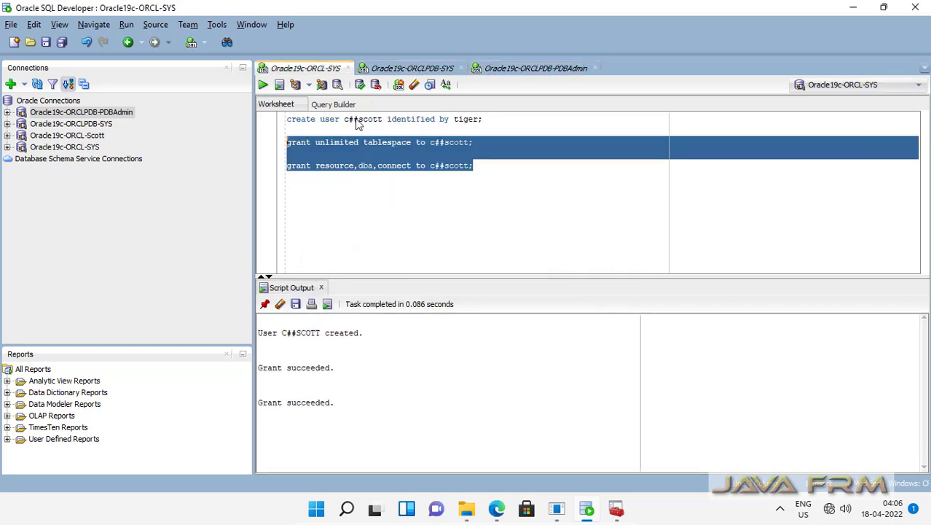
click(437, 218)
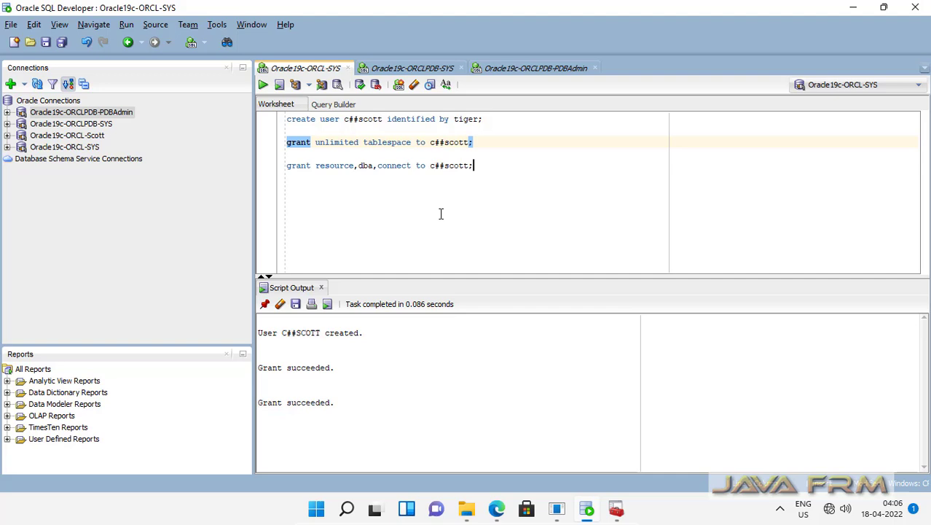
click(8, 147)
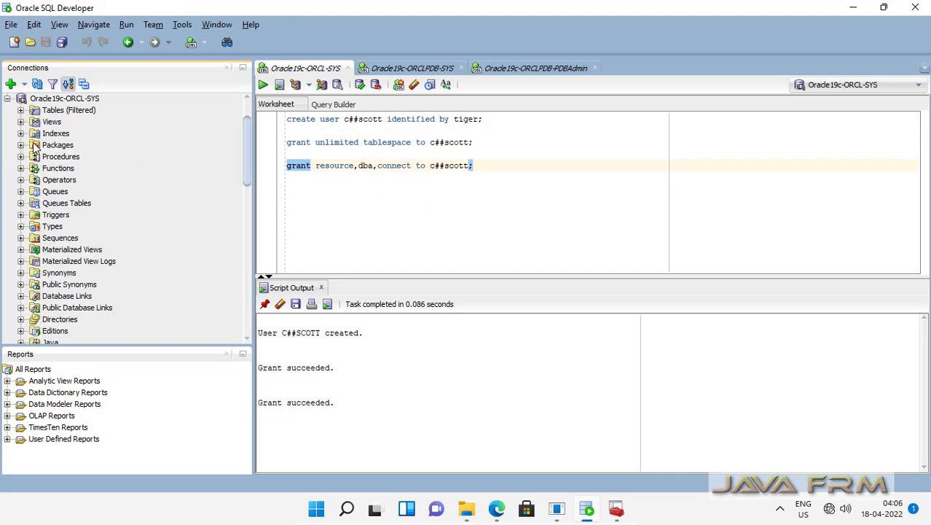
click(23, 111)
scroll(187, 222, up, 3)
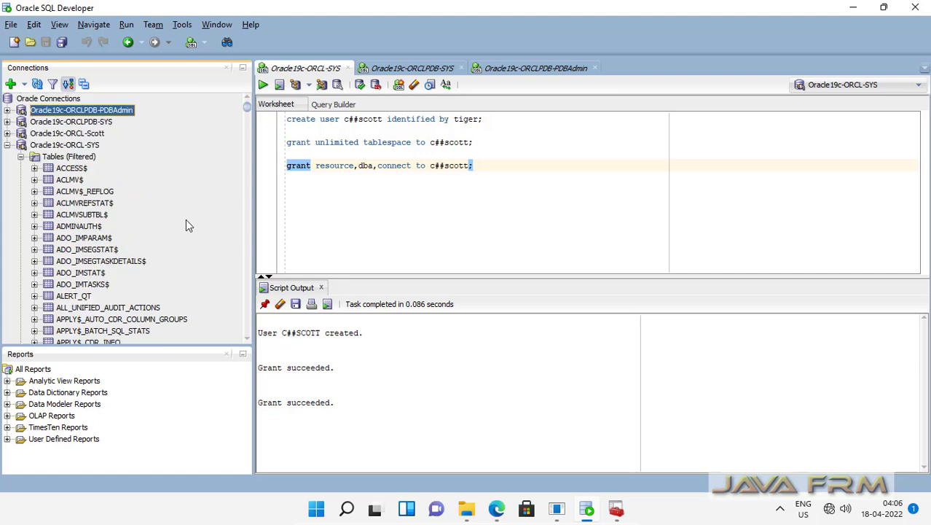
click(8, 147)
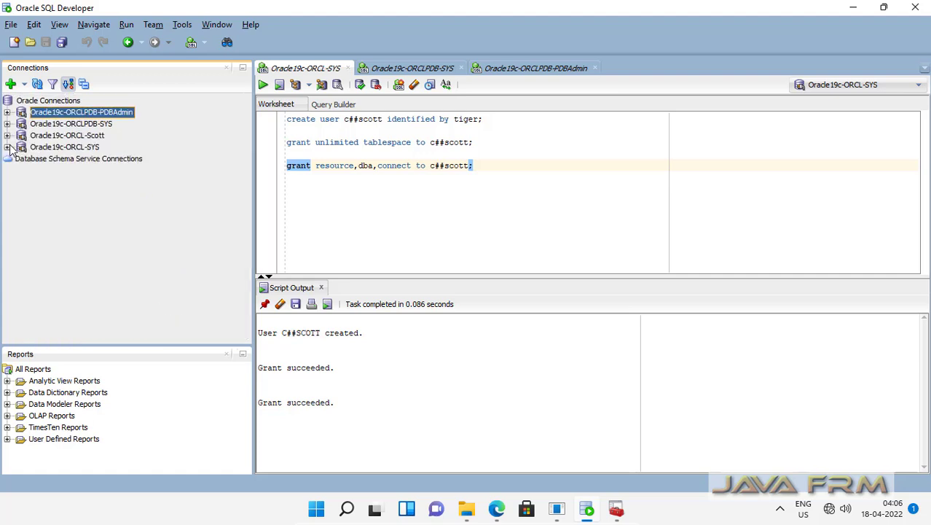
click(8, 136)
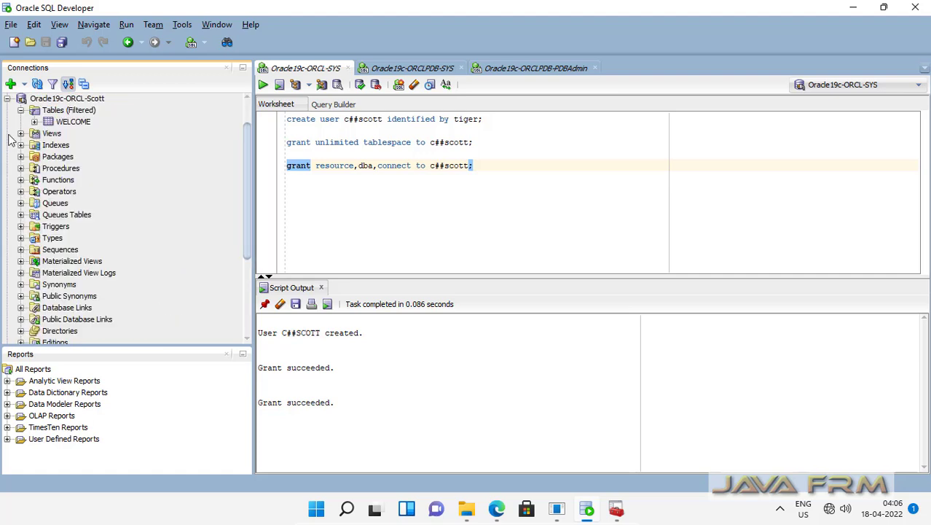
click(21, 110)
click(8, 99)
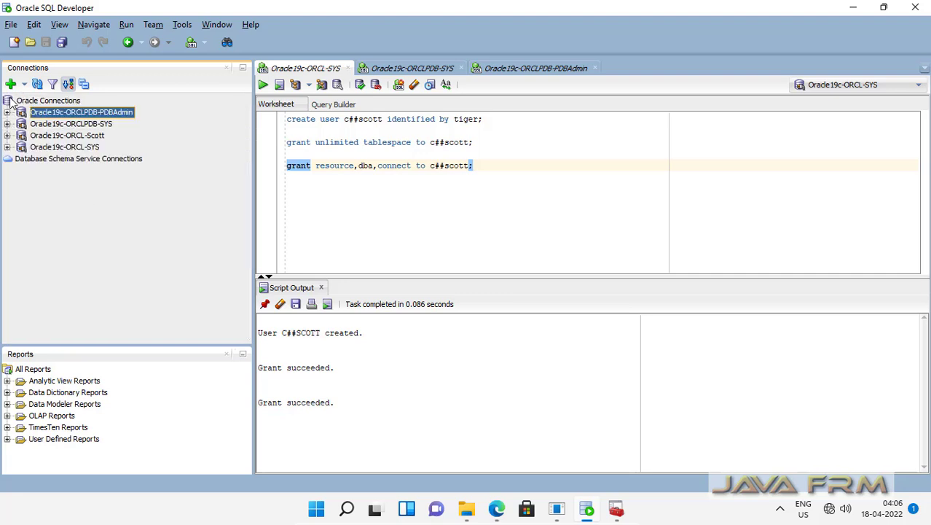
click(77, 125)
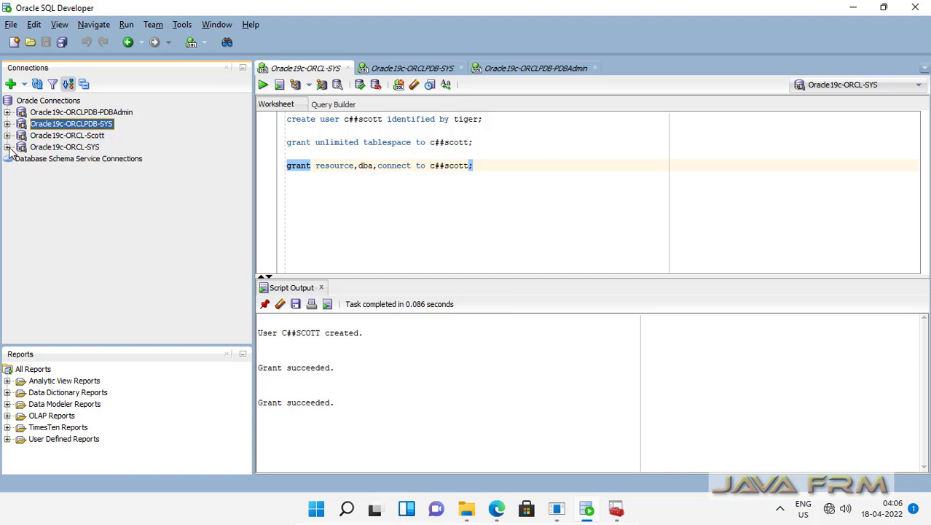
Close the PDBAdmin and ORCLPDB-SYS worksheets without saving, then select all ORCL-SYS statements.
click(542, 70)
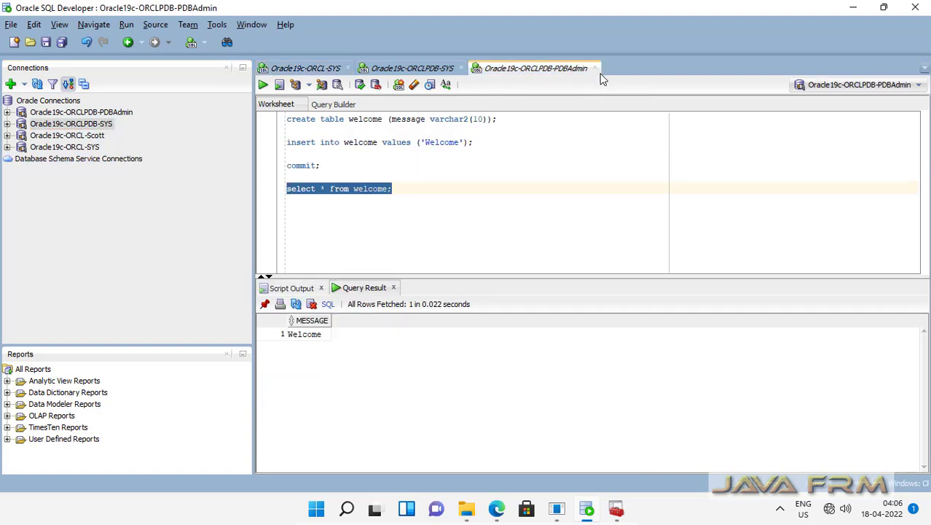
click(594, 68)
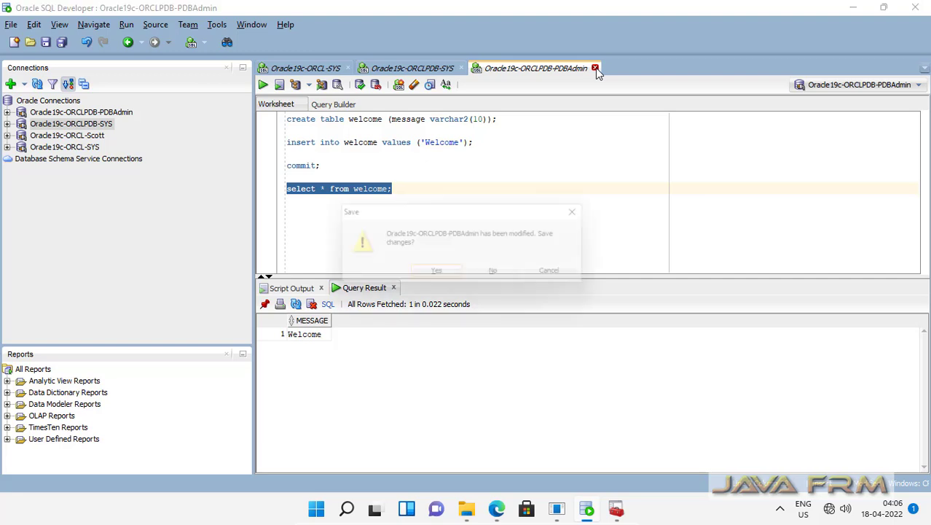
click(502, 277)
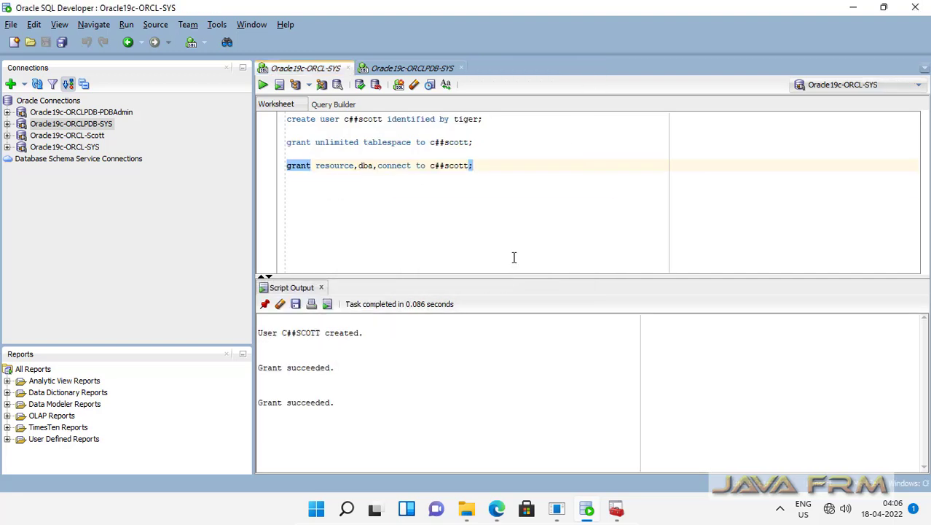
click(413, 68)
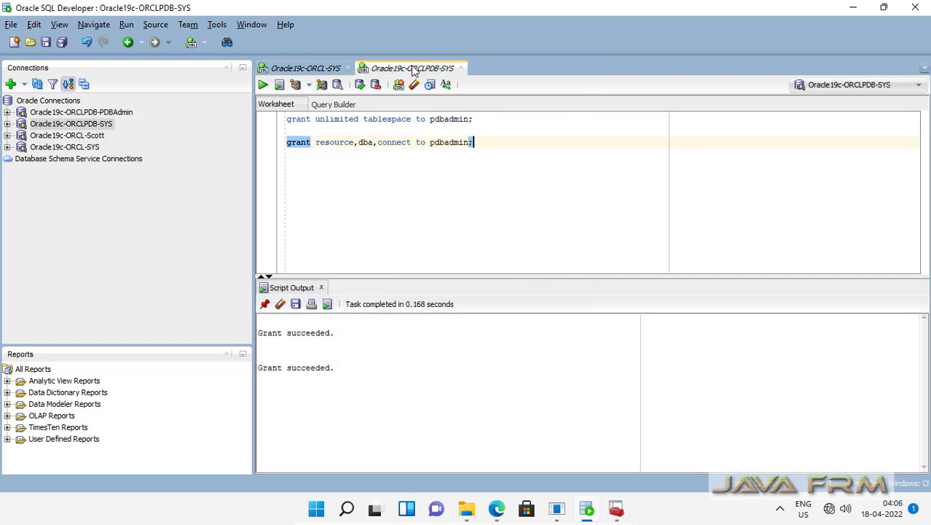
click(461, 69)
click(502, 275)
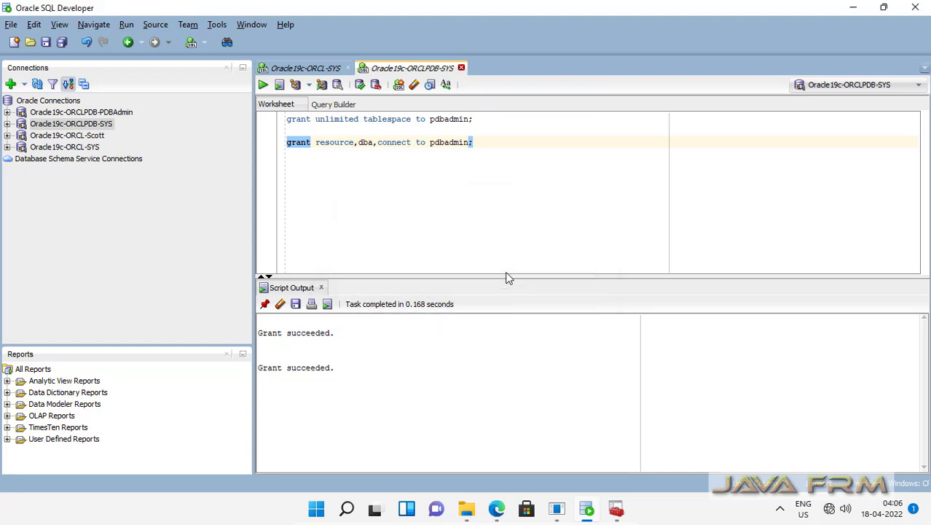
click(488, 169)
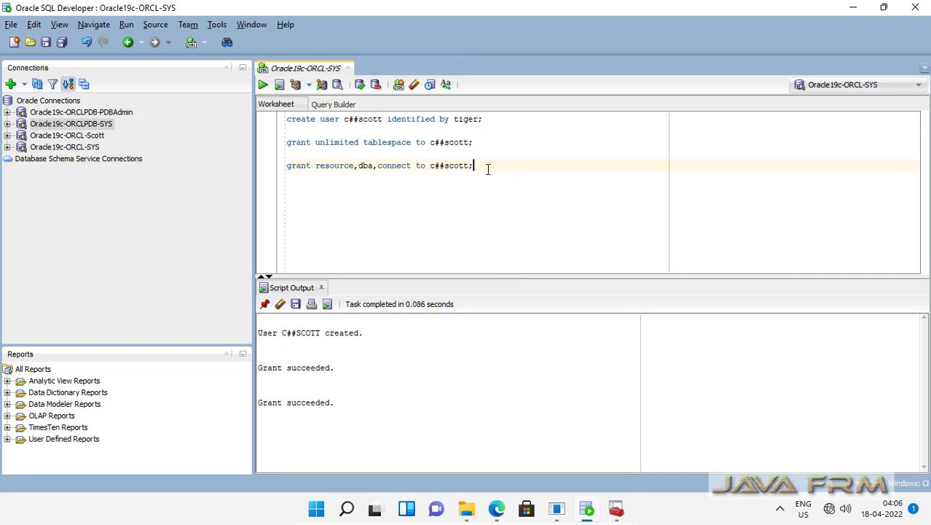
key(ctrl+a)
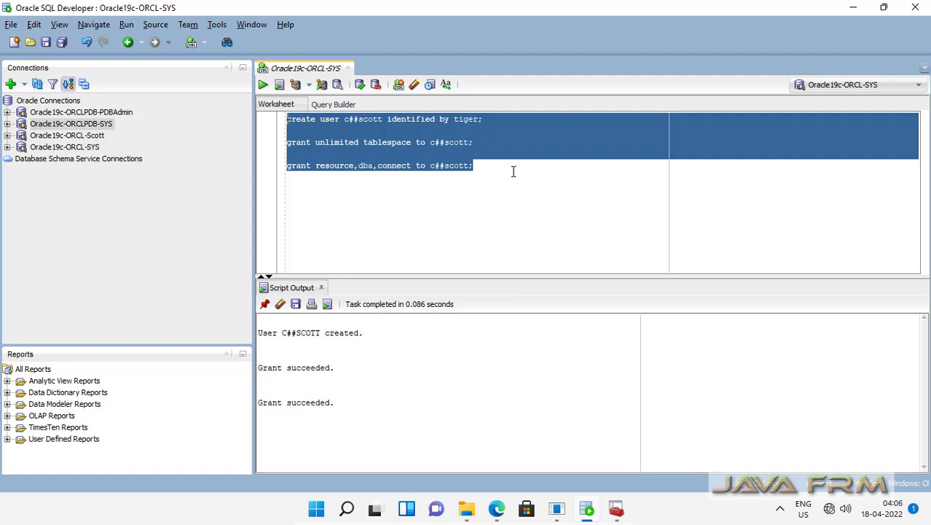
Run select * from v$pdbs; in the ORCL-SYS worksheet and find ORCLPDB in MOUNTED mode.
key(BackSpace)
text(select )
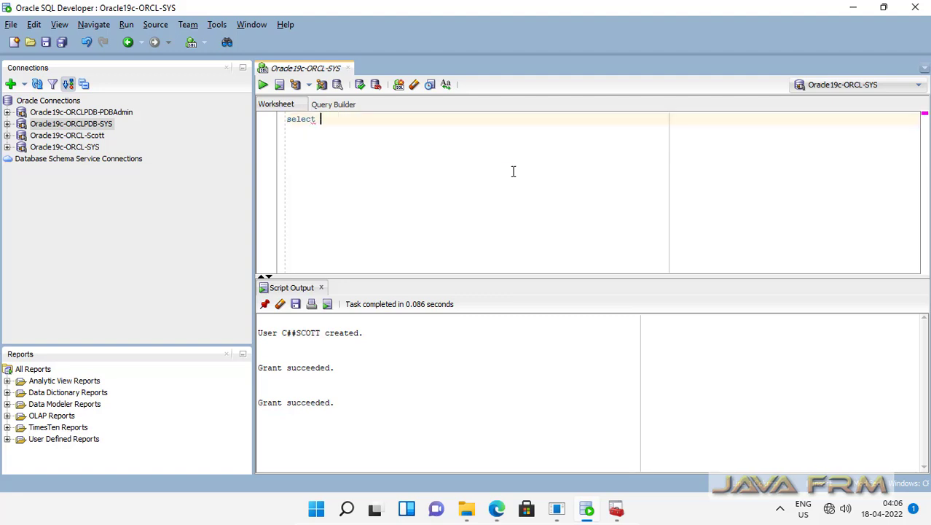
text(* from v)
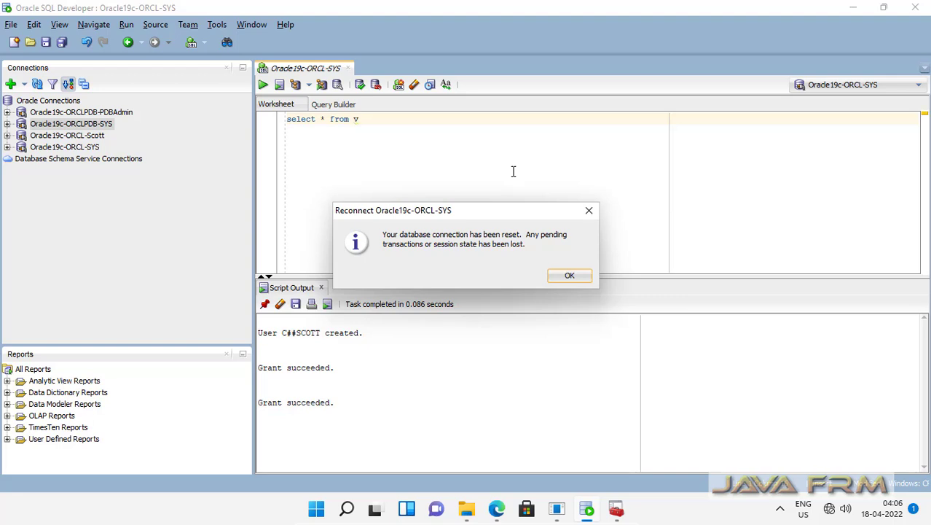
click(559, 276)
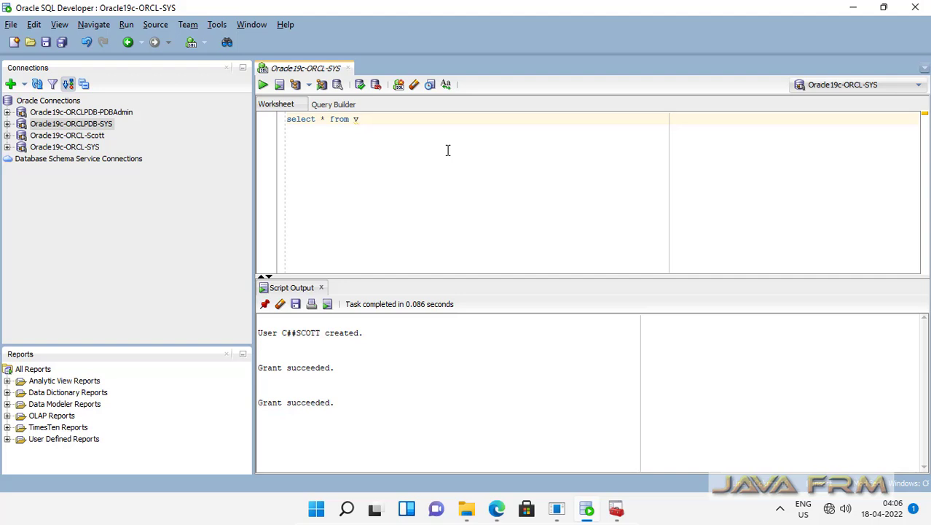
text(pdbs;)
drag(403, 125, 263, 128)
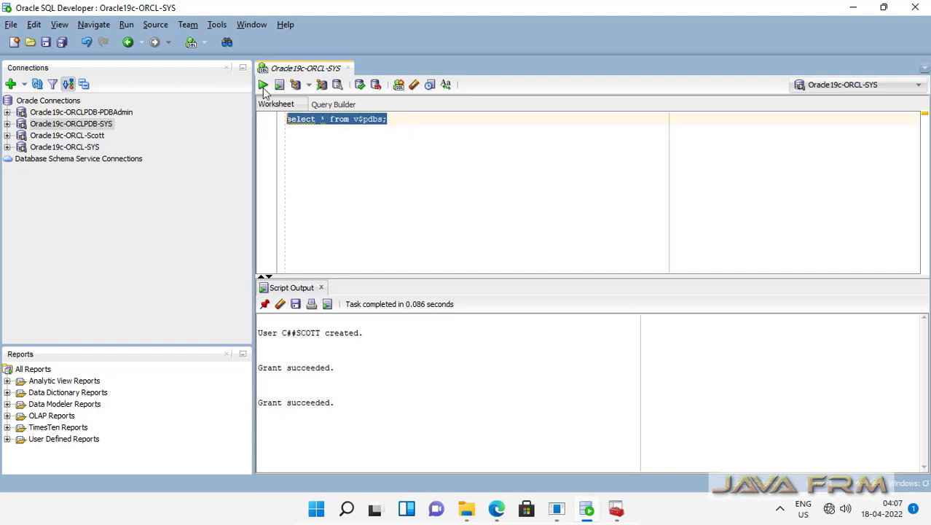
click(263, 86)
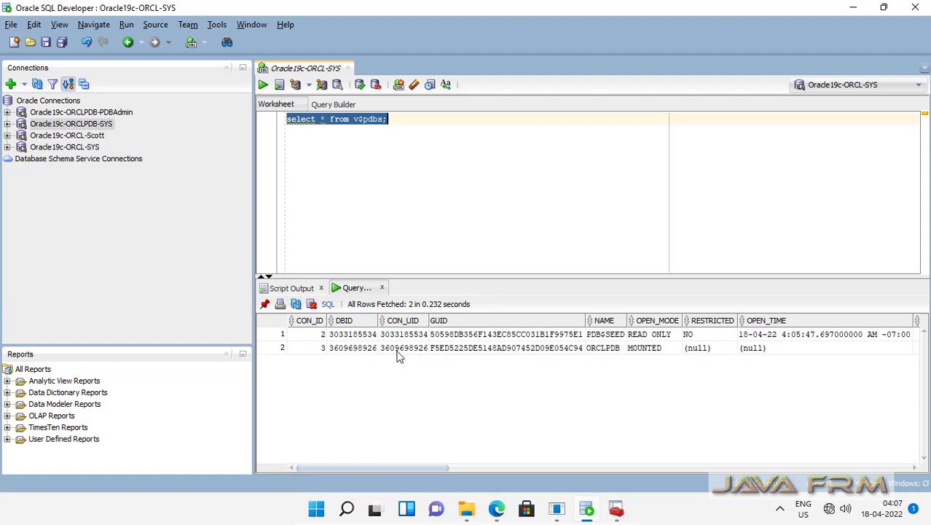
click(603, 348)
click(656, 354)
Run alter pluggable database orclpdb open; then expand the Oracle19c-ORCLPDB-PDBAdmin connection.
click(404, 119)
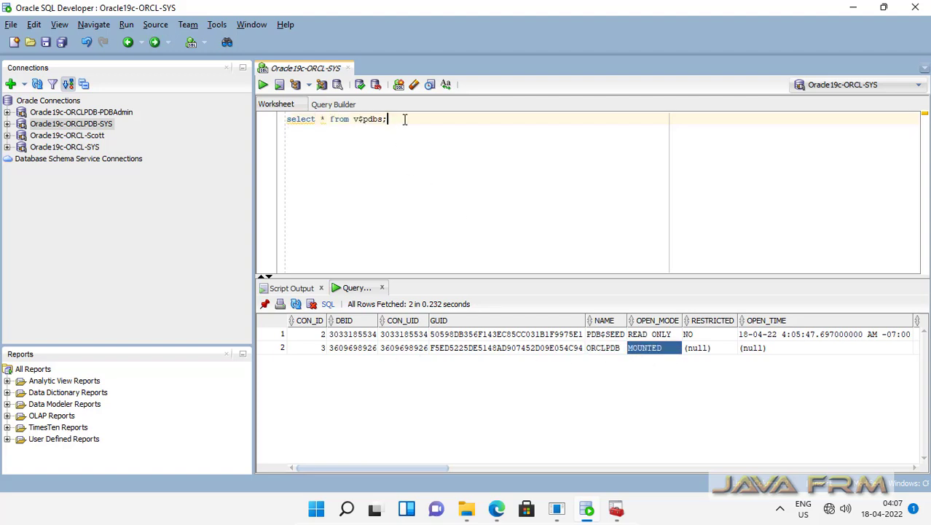
key(Return)
key(Return)
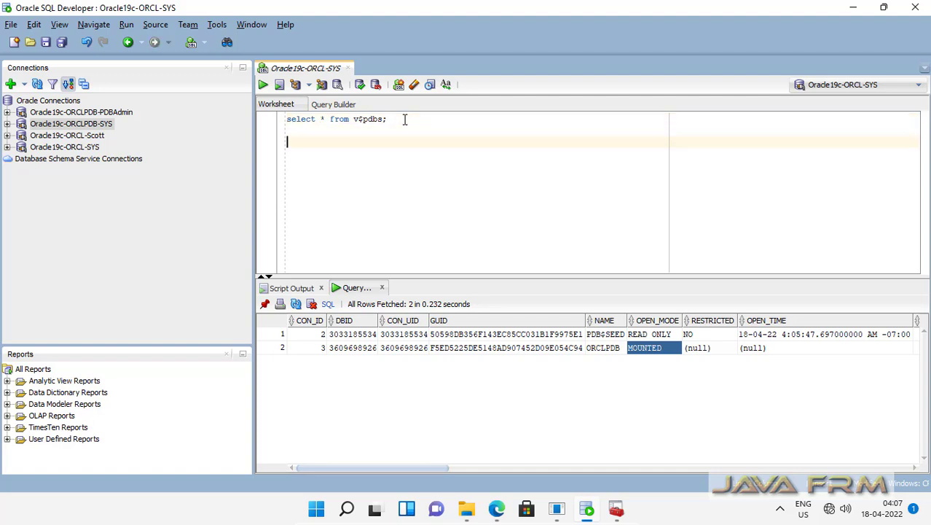
text(alter plugg)
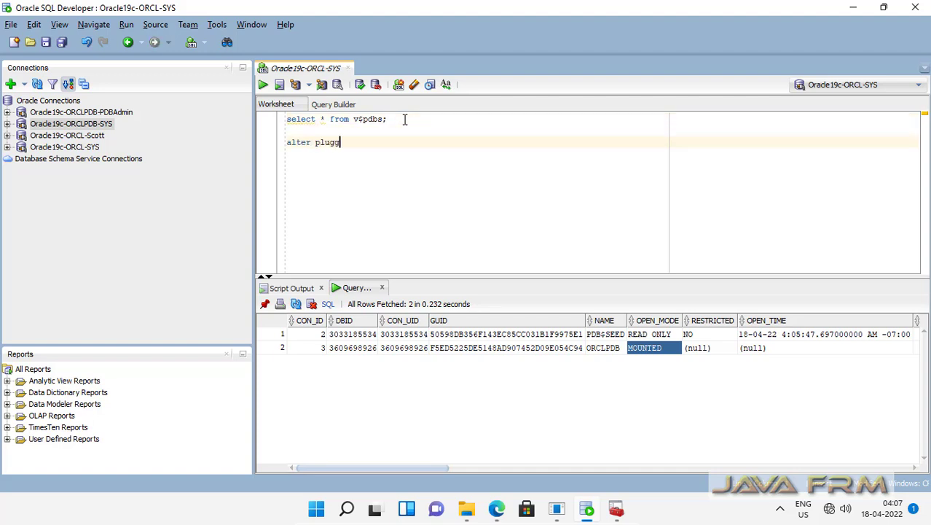
text(able database orclpdb open;)
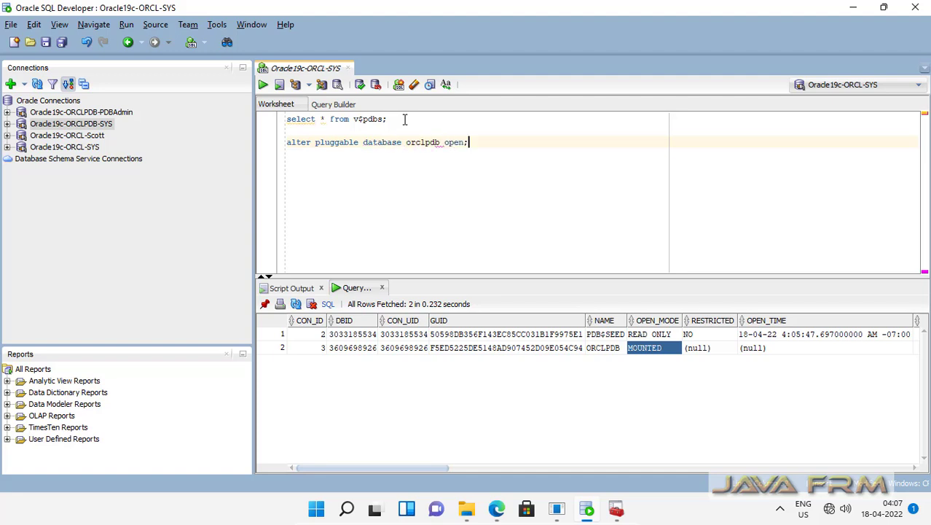
drag(491, 140, 229, 149)
key(End)
mouse_move(468, 142)
mouse_down()
mouse_move(270, 152)
mouse_move(474, 141)
mouse_up()
key(End)
click(264, 86)
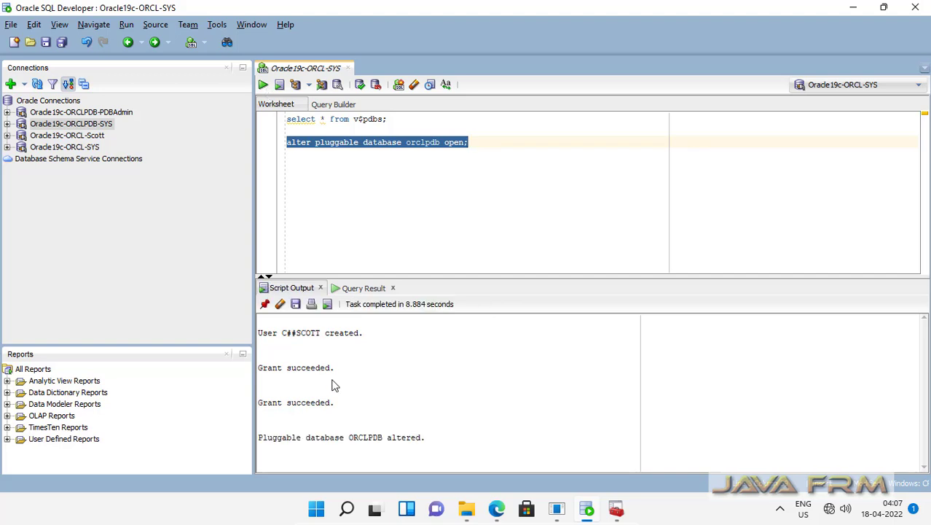
click(7, 113)
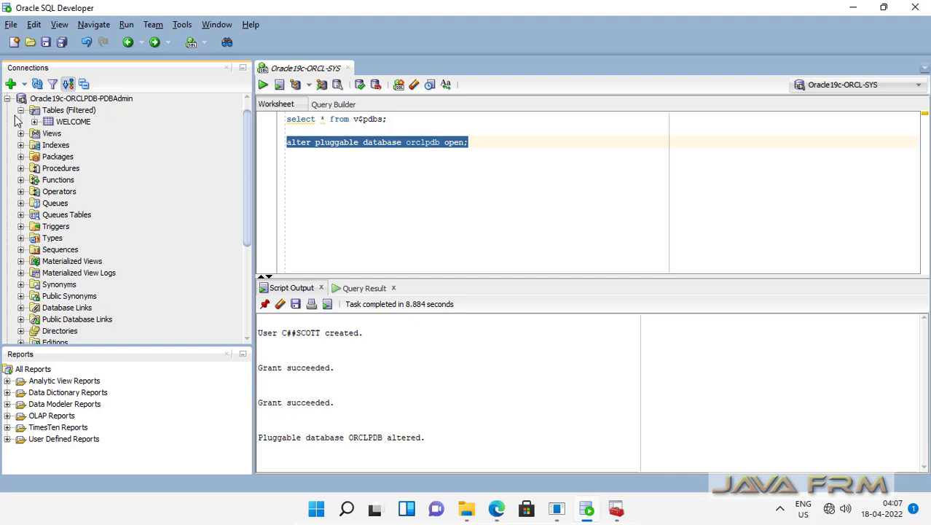
Select the WELCOME table under PDBAdmin and dismiss the Closed Connection error.
click(64, 110)
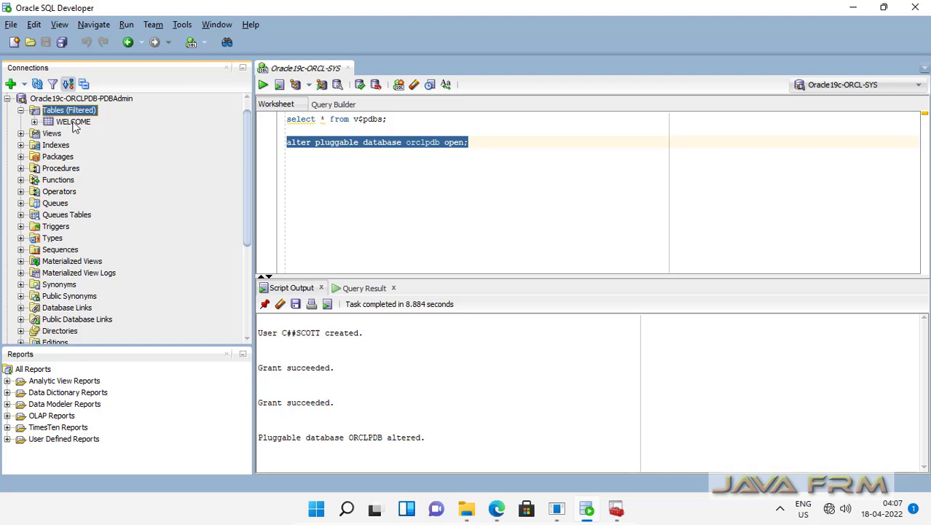
click(74, 121)
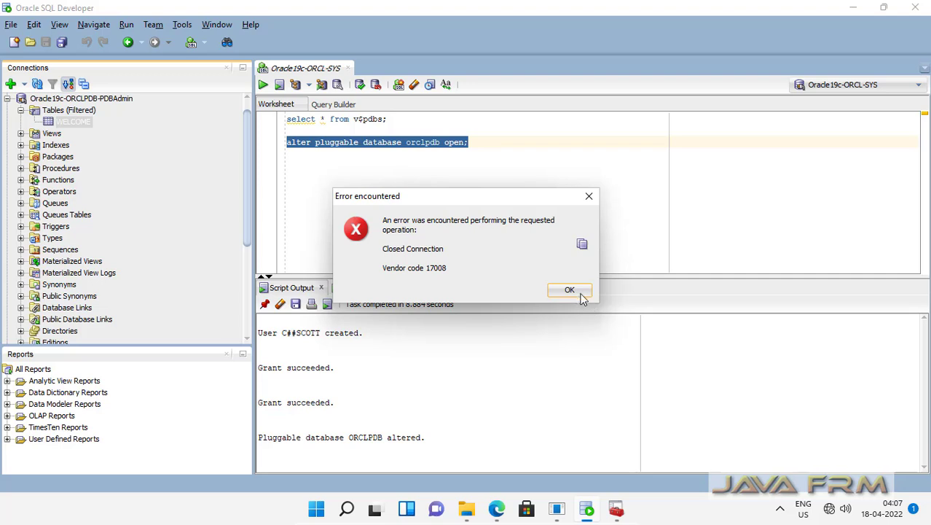
click(569, 289)
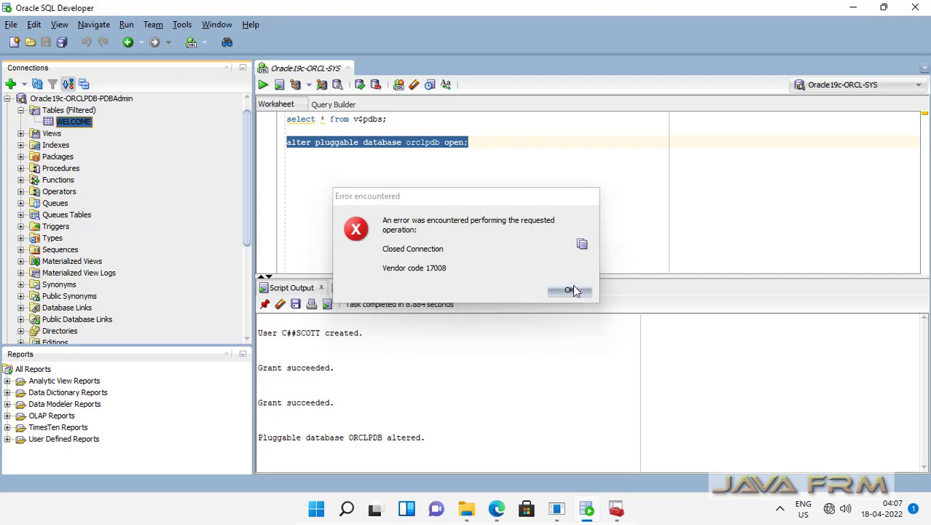
Reopen WELCOME after reconnecting, view its Welcome row on the Data tab, then close it.
click(65, 110)
click(53, 99)
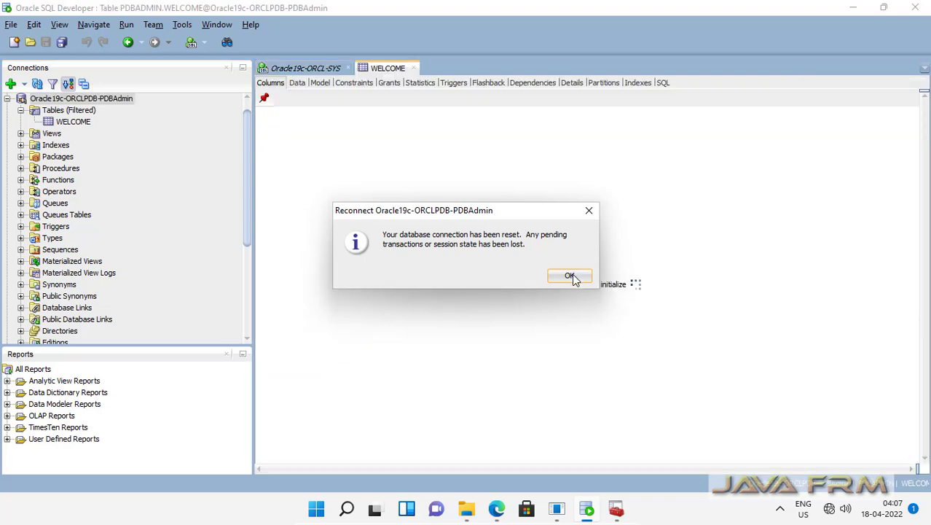
click(570, 277)
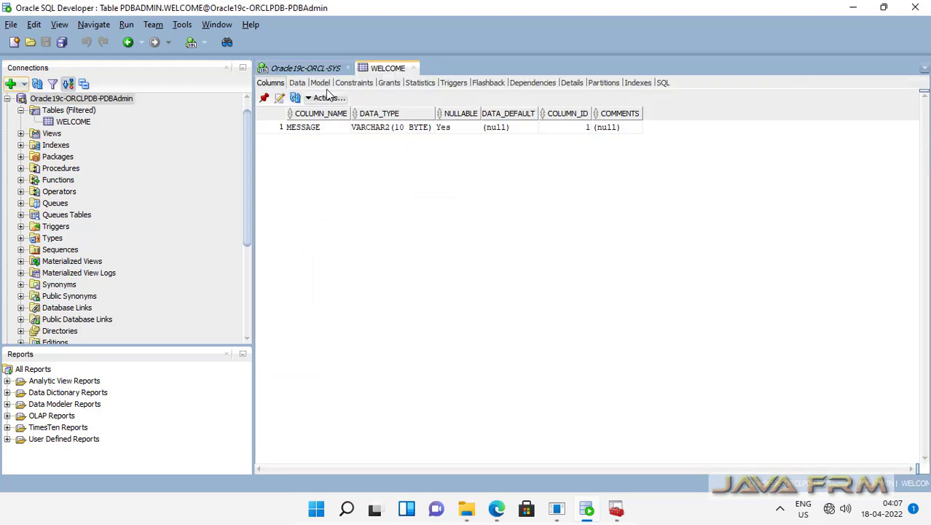
click(297, 83)
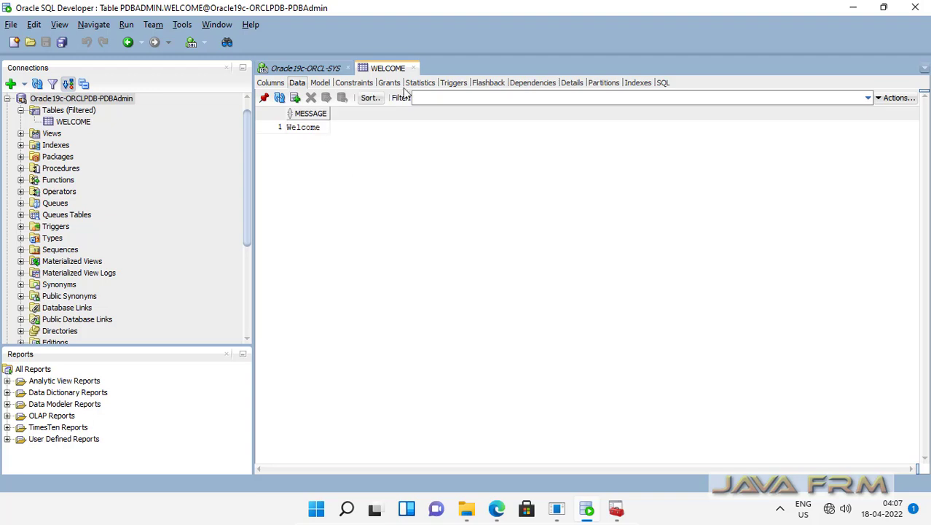
key(ctrl+F4)
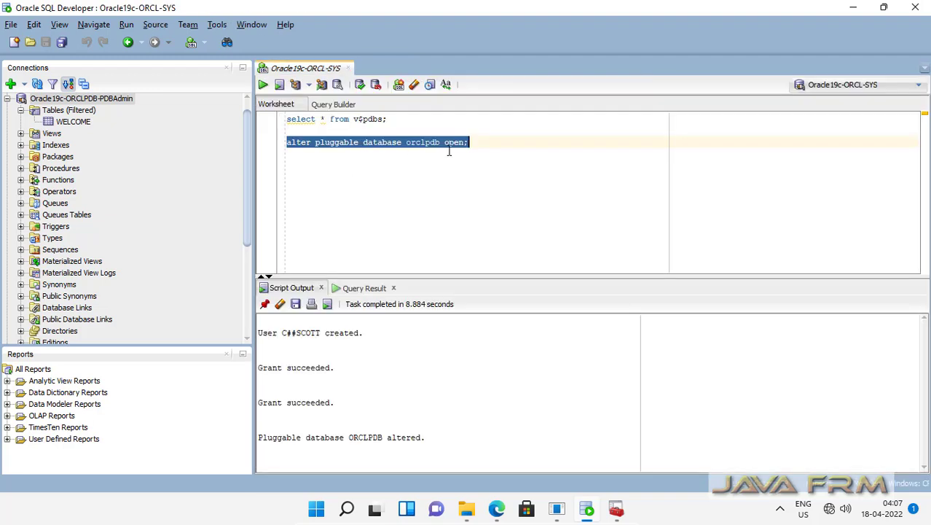
Collapse the PDBAdmin tree and close the ORCL-SYS worksheet without saving.
click(85, 101)
click(21, 110)
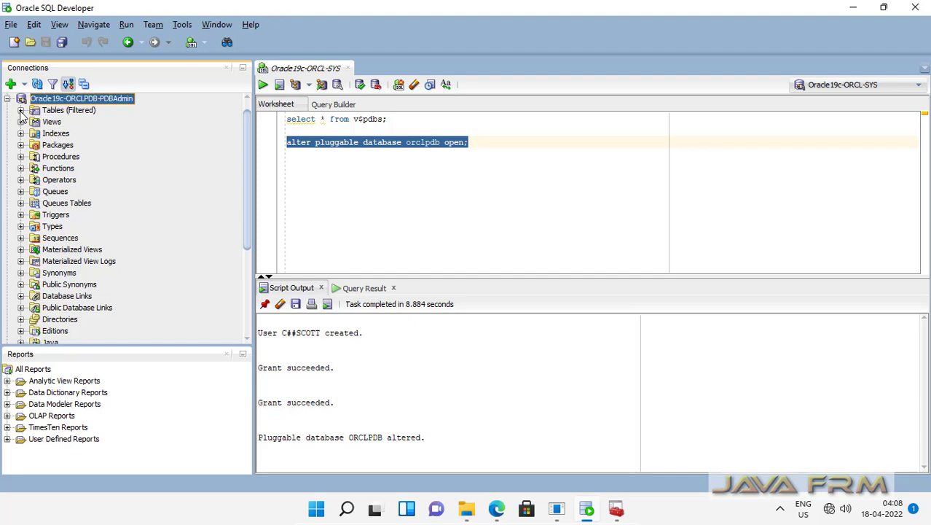
click(6, 98)
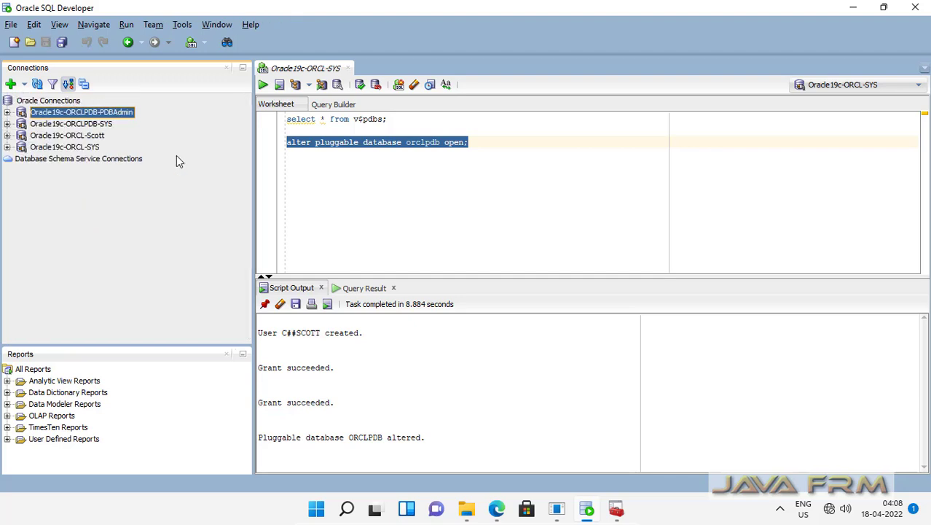
click(457, 167)
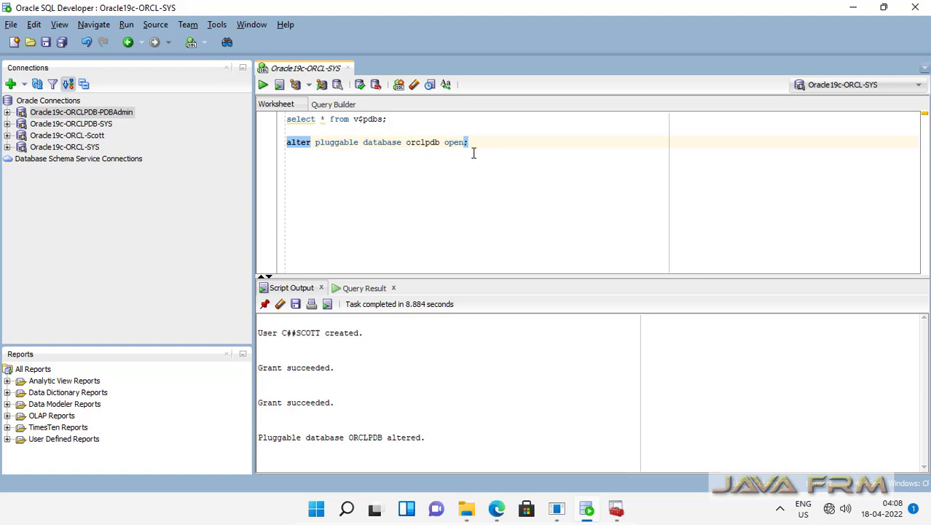
click(347, 68)
click(509, 276)
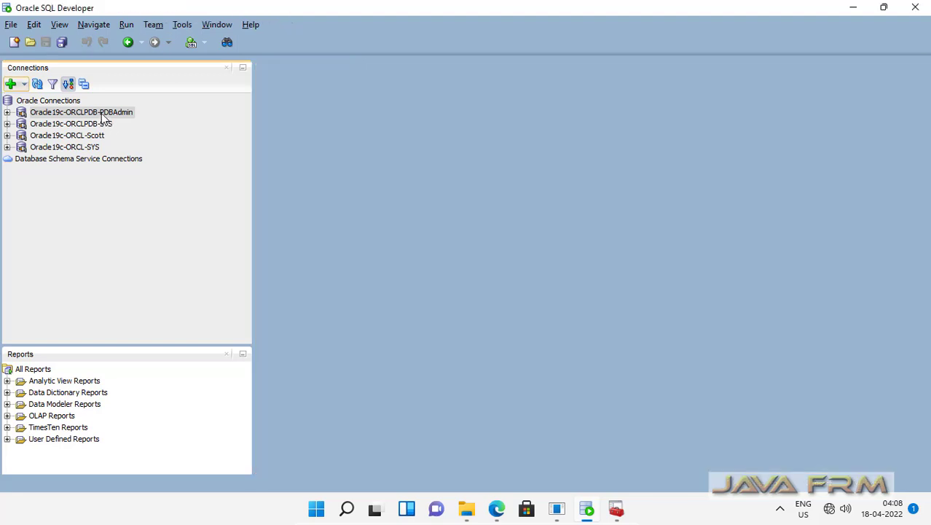
Disconnect the PDBAdmin, ORCLPDB-SYS, ORCL-Scott and ORCL-SYS connections.
right_click(101, 113)
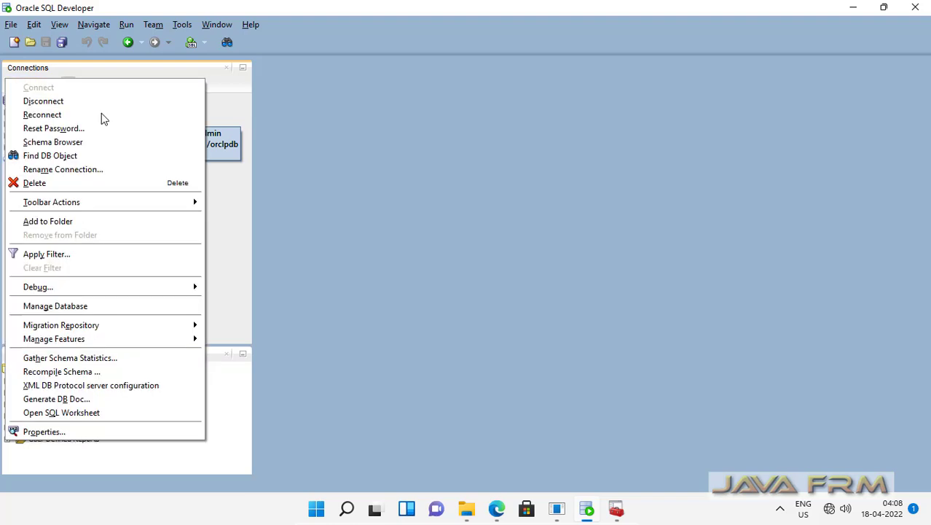
click(81, 100)
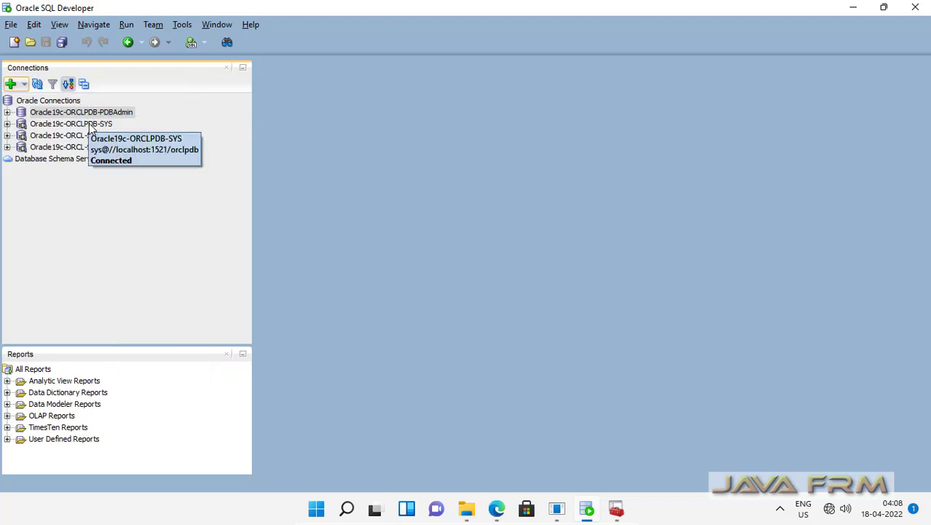
click(72, 124)
right_click(71, 124)
click(96, 132)
click(96, 137)
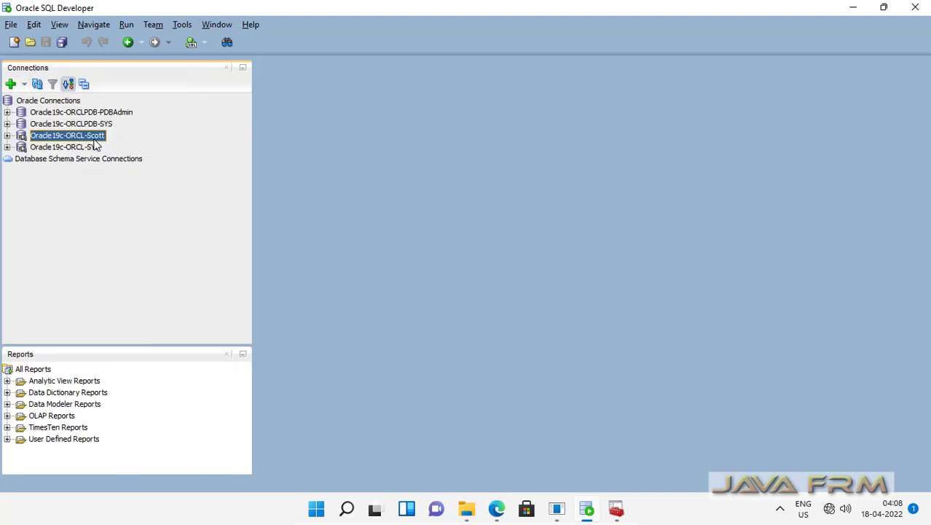
right_click(94, 142)
click(99, 131)
click(97, 148)
right_click(96, 150)
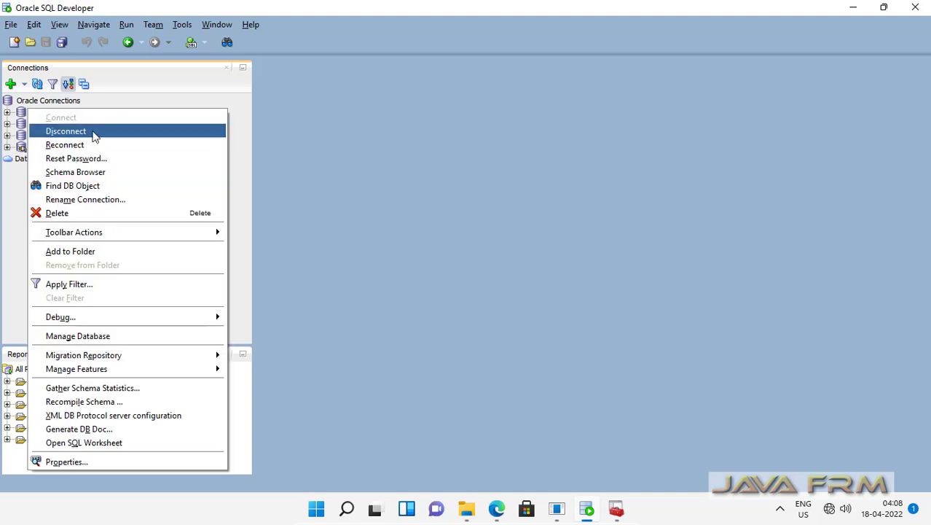
click(92, 131)
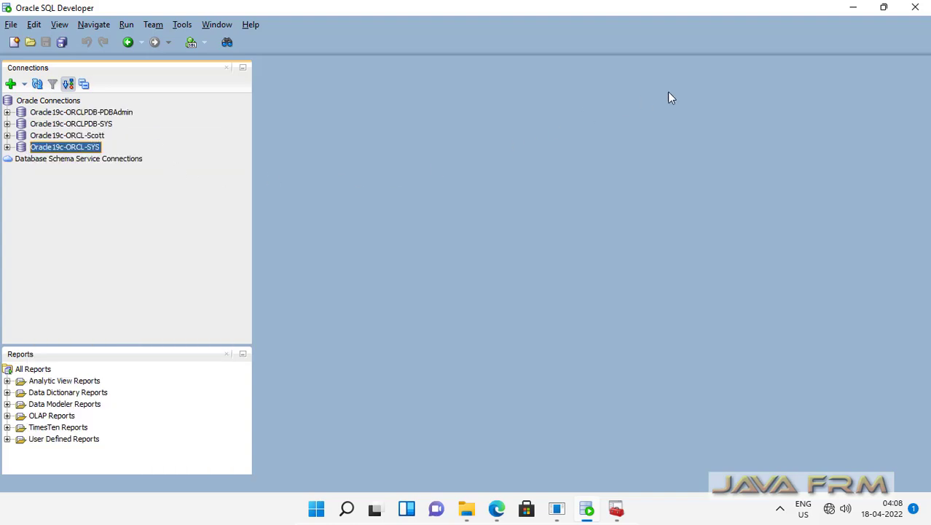